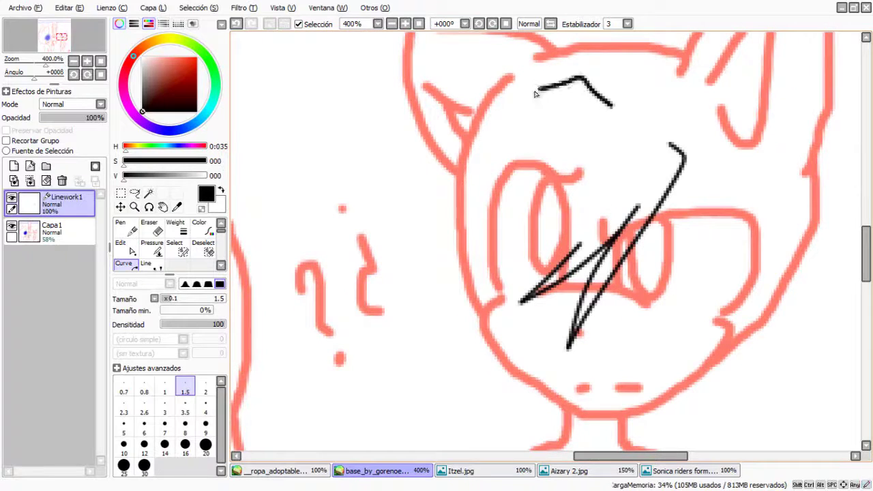
Draw the pointed fringe and side hair strands on the left of the face with the 1.5 Curve brush
drag(429, 107, 263, 140)
key(ctrl+z)
scroll(635, 67, up, 1)
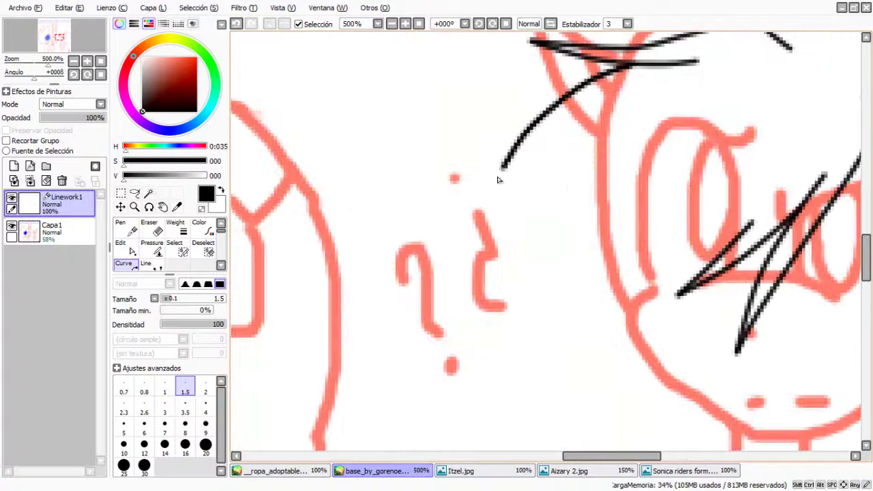
drag(625, 67, 486, 194)
mouse_move(550, 71)
mouse_down()
mouse_move(489, 348)
mouse_move(500, 287)
mouse_up()
drag(468, 273, 252, 247)
key(ctrl+z)
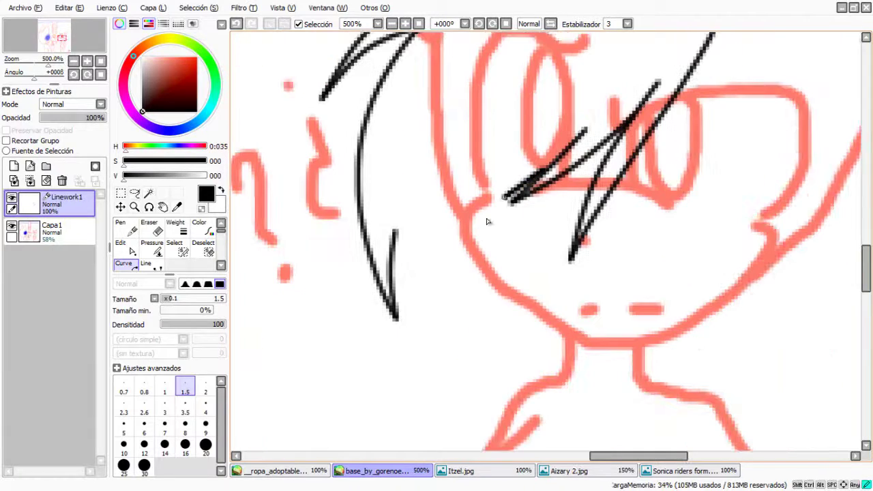
scroll(426, 363, up, 1)
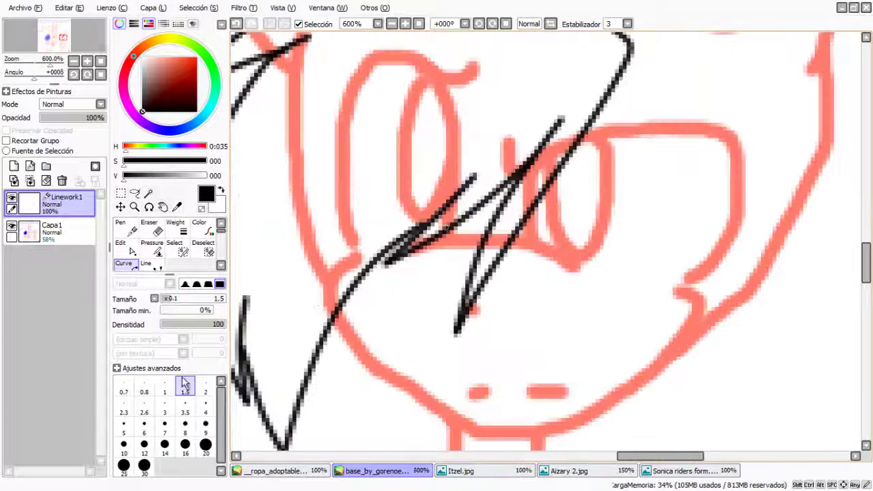
Outline both eyes over the sketch with the Curve tool at size 3.5, including the small lash flicks at the inner corners
mouse_move(384, 62)
mouse_down()
mouse_move(340, 122)
mouse_move(349, 258)
mouse_up()
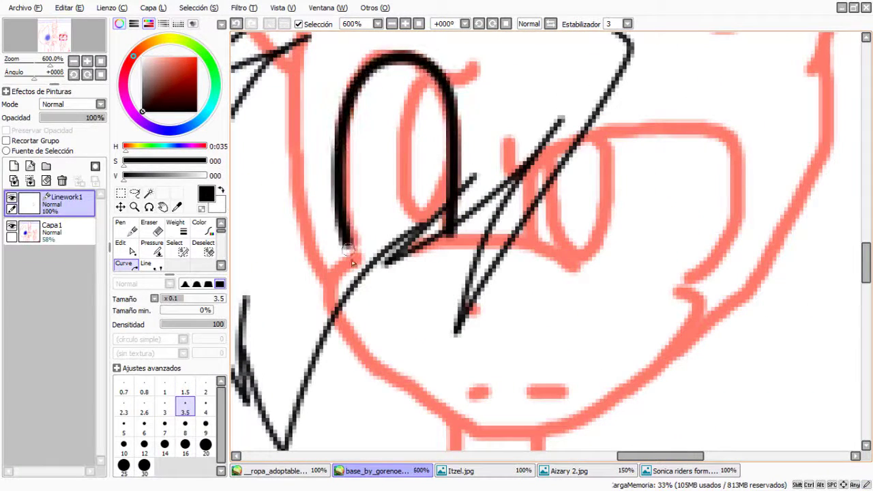
scroll(465, 319, down, 3)
scroll(496, 288, up, 5)
mouse_move(484, 252)
mouse_down()
mouse_move(570, 114)
mouse_move(754, 232)
mouse_move(699, 324)
mouse_up()
drag(700, 324, 260, 242)
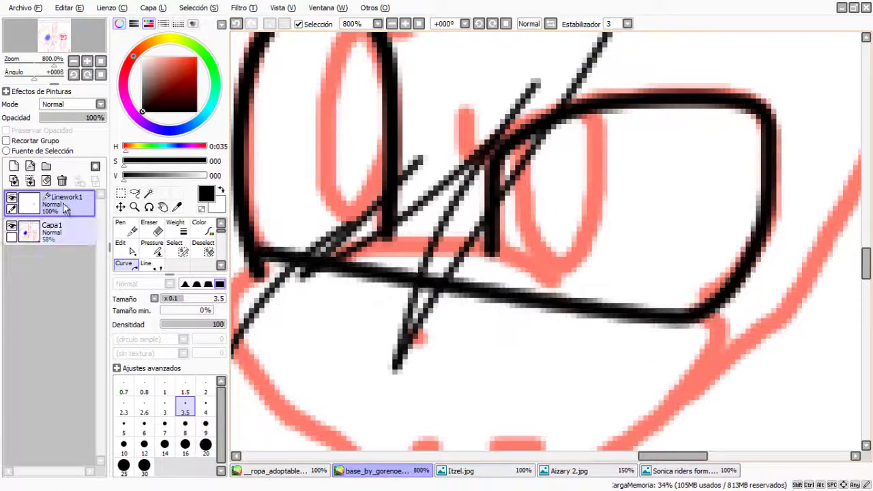
key(ctrl+z)
drag(465, 130, 505, 160)
drag(380, 40, 462, 122)
scroll(515, 108, down, 3)
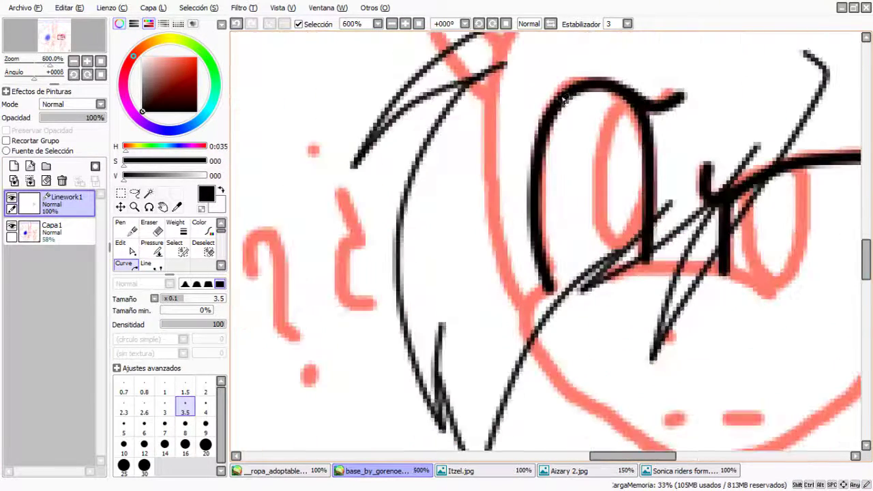
Draw long curved eyelashes fanning out from the outer corners of both eyes at size 3.5
drag(565, 96, 419, 204)
drag(472, 176, 366, 214)
scroll(410, 205, up, 2)
drag(532, 143, 416, 287)
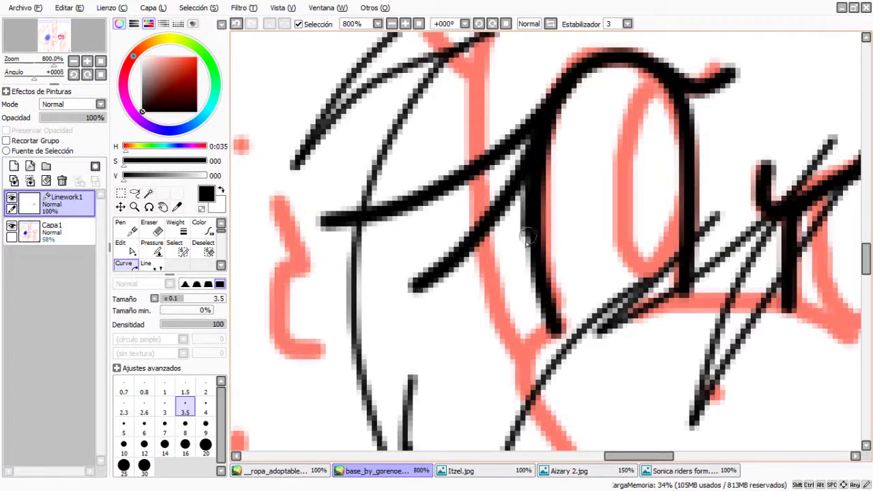
drag(246, 164, 546, 109)
scroll(516, 139, down, 3)
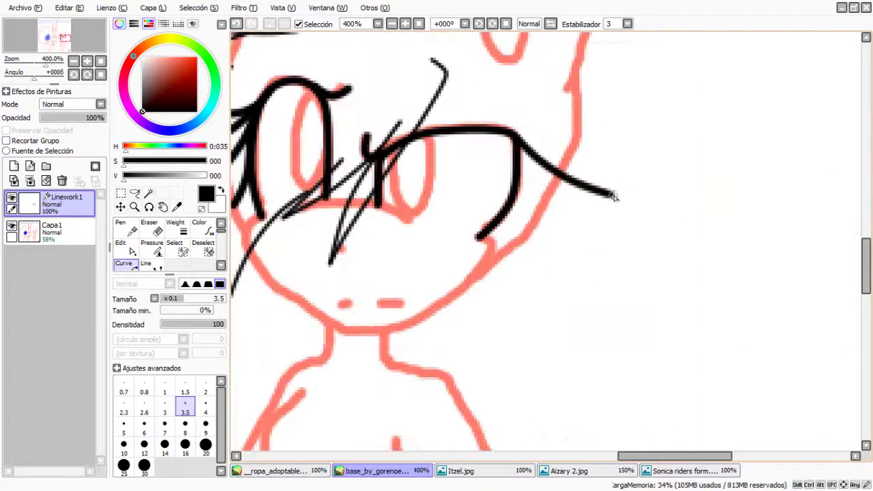
drag(614, 196, 629, 199)
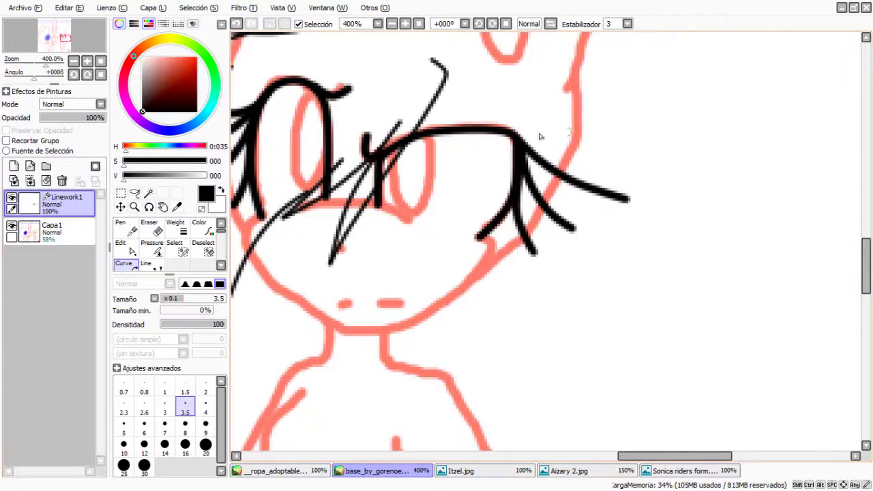
Reduce the Curve brush to size 1.5 and trace the oval iris inside each eye
key([)
key([)
key([)
key([)
key([)
scroll(459, 116, up, 1)
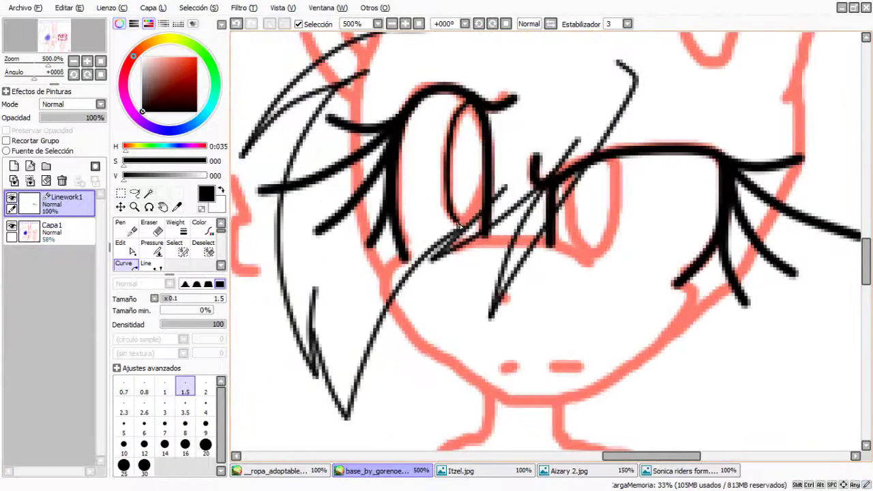
key(ctrl+plus)
key(ctrl+plus)
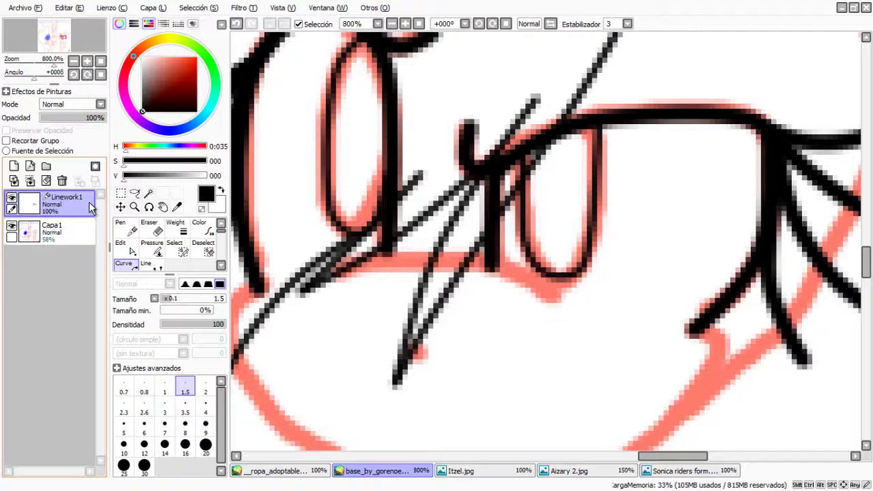
Taper the ends of the eye outlines and eyelashes by lowering their line pressure with the Pressure tool
click(152, 247)
scroll(411, 247, down, 2)
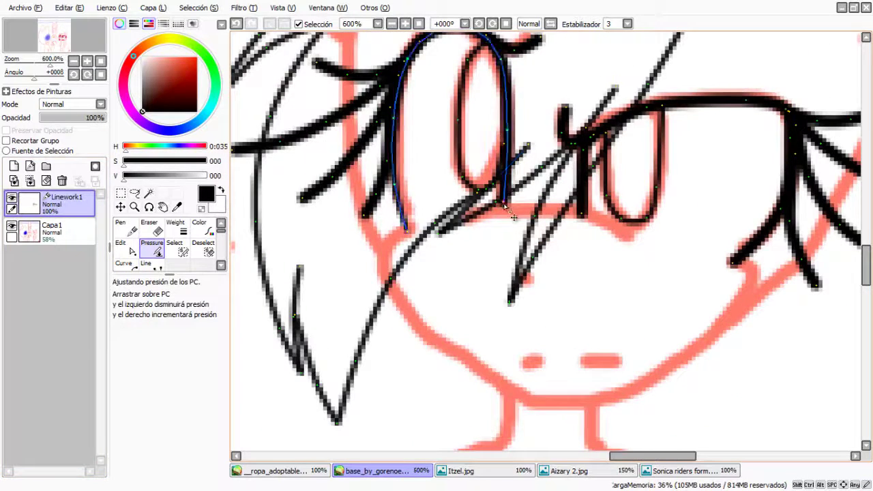
drag(730, 259, 696, 253)
scroll(614, 161, down, 1)
drag(614, 160, 262, 183)
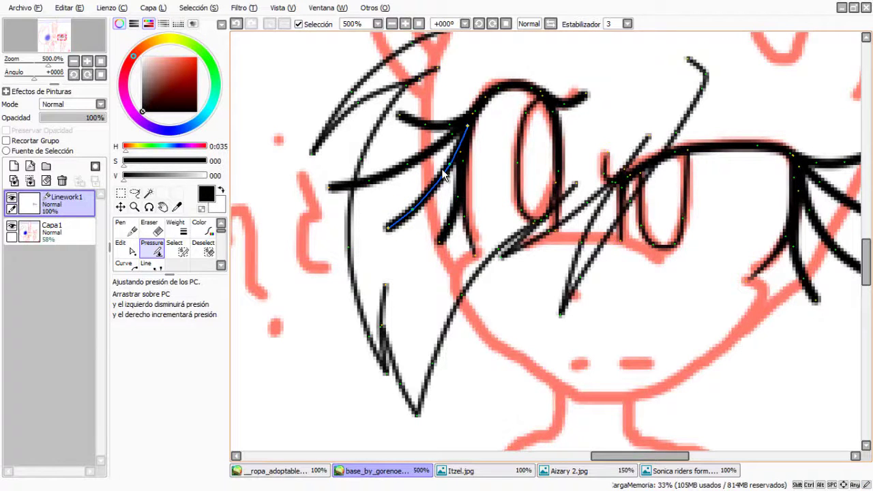
drag(441, 169, 463, 186)
scroll(398, 246, up, 1)
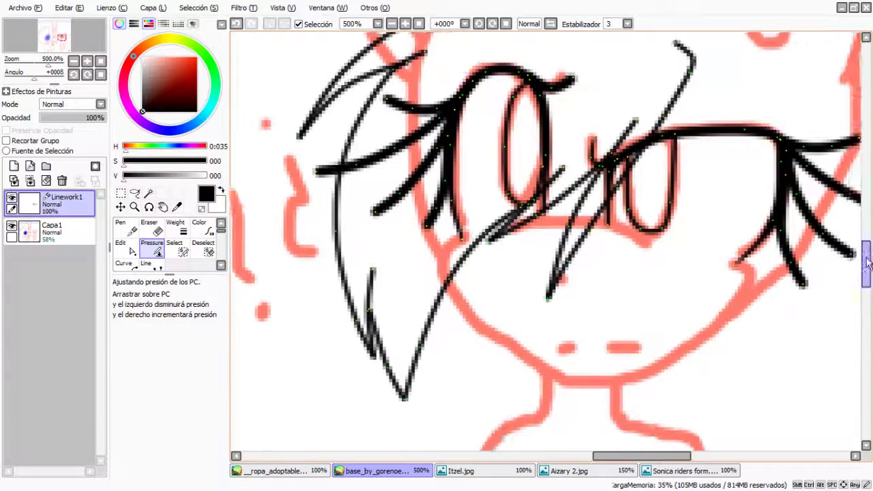
scroll(574, 195, down, 2)
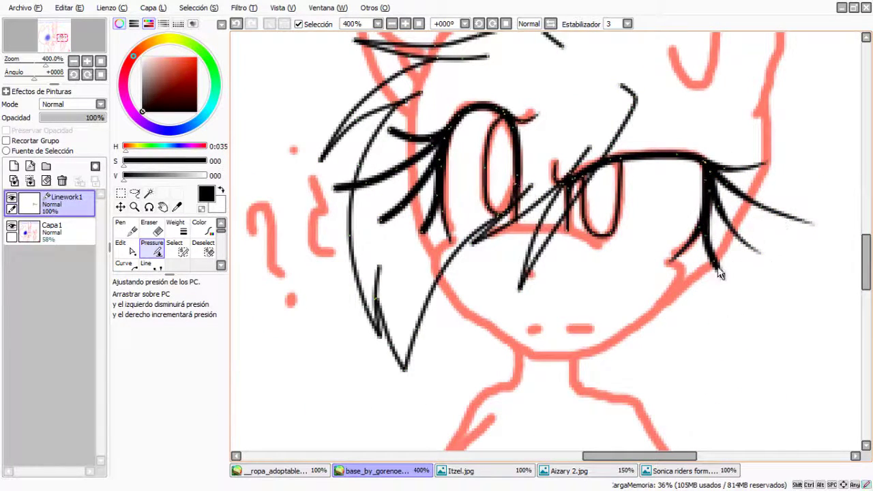
scroll(715, 250, down, 4)
scroll(650, 198, up, 5)
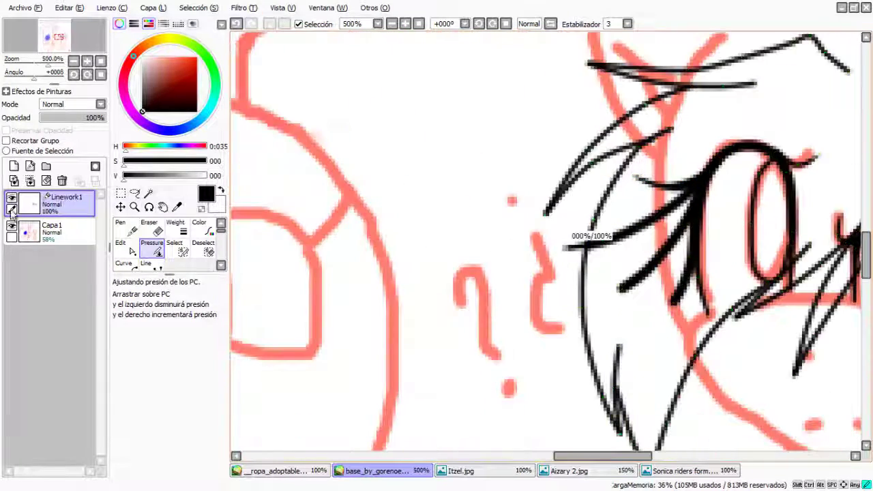
scroll(621, 302, down, 4)
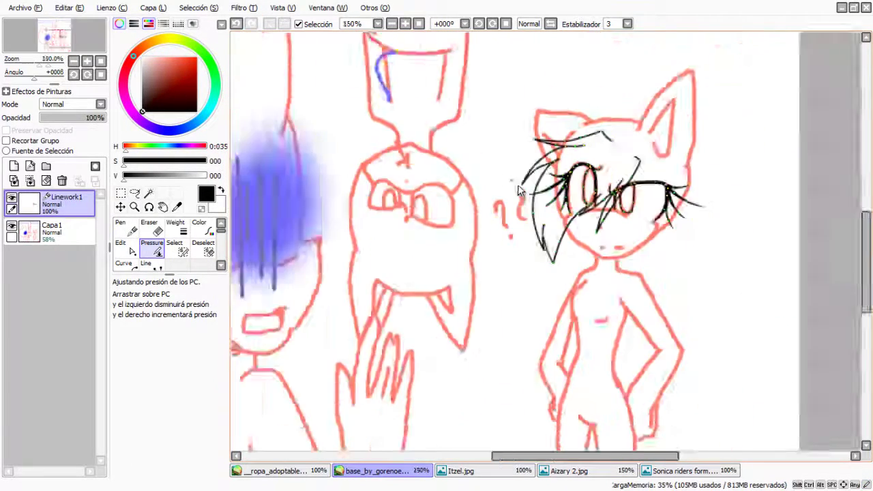
Draw the lower lid lines with the 1.5 Curve brush and thin the middle of the right lid with the Pressure tool
key(c)
scroll(586, 218, up, 5)
scroll(588, 216, up, 1)
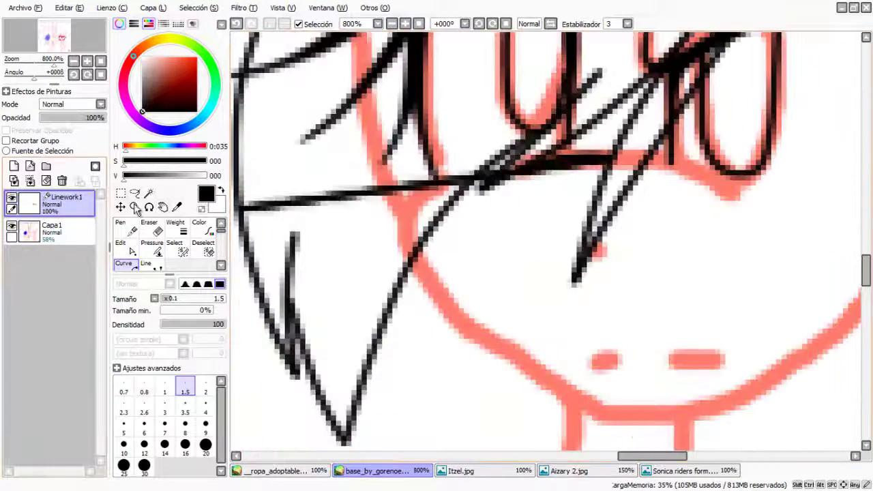
click(622, 180)
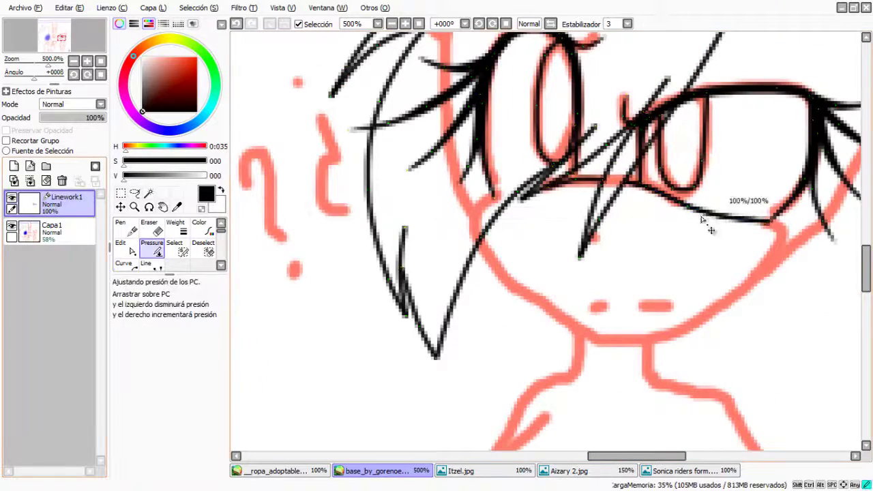
scroll(523, 197, up, 5)
click(11, 227)
click(11, 227)
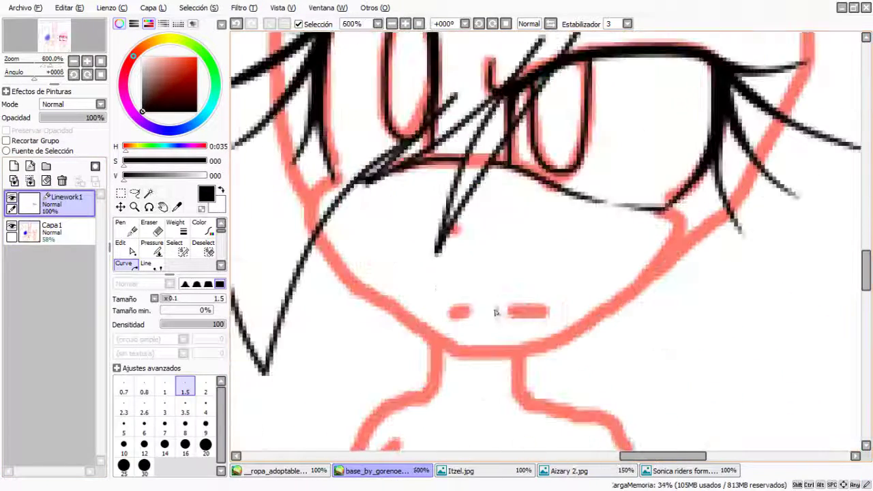
Draw the pointed hair strands across the top of the head and the short curved mouth line
click(12, 228)
click(12, 227)
scroll(563, 183, up, 1)
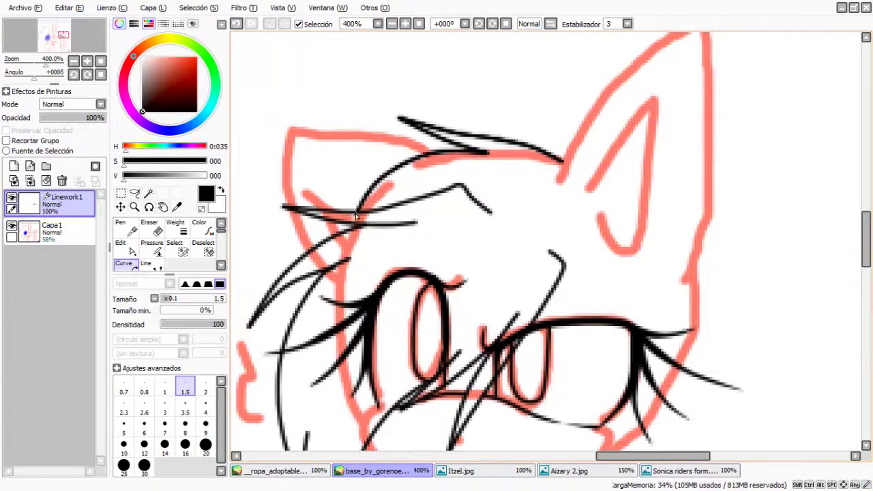
scroll(356, 216, down, 2)
scroll(615, 287, up, 2)
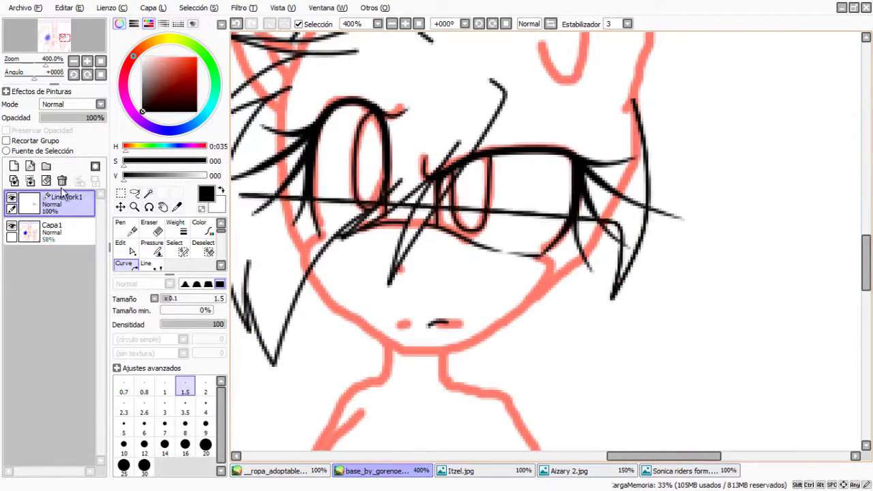
Draw the wavy, pointed hair lock running down the right side of the face past the shoulder
scroll(751, 109, up, 1)
click(670, 237)
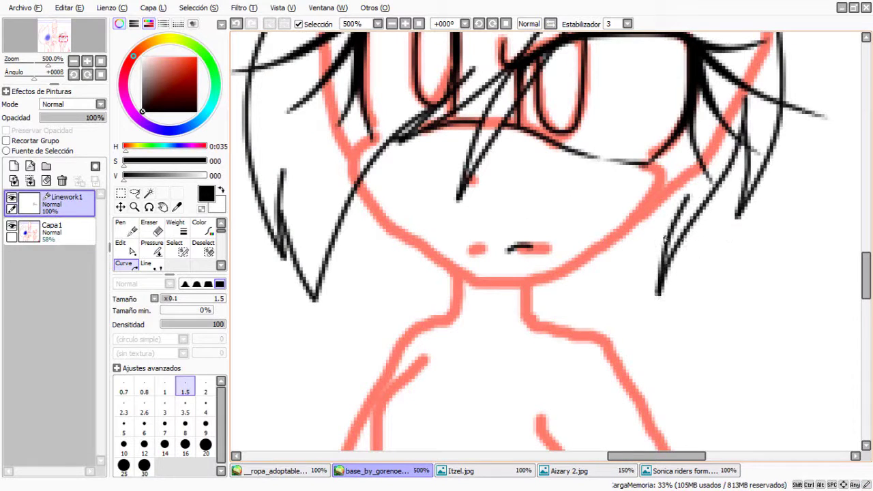
scroll(698, 349, down, 1)
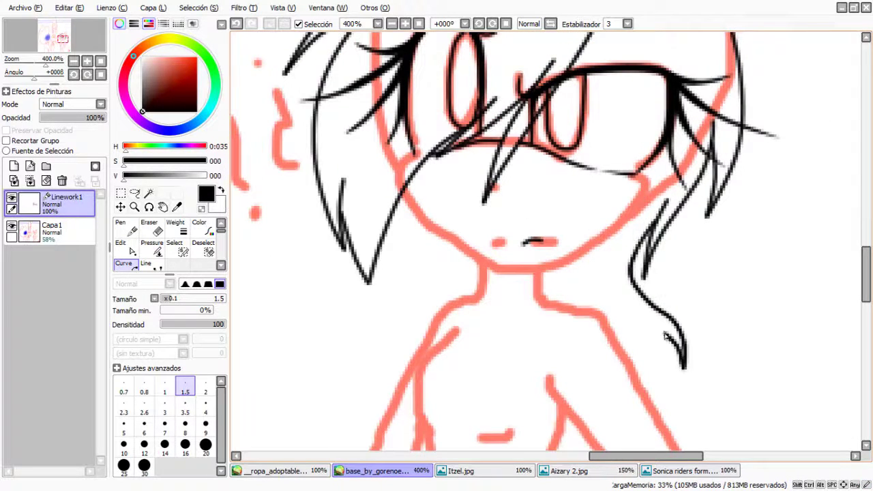
scroll(637, 404, down, 5)
Draw the wavy left hair lock down to the arm and the back hair edge between the right arm and waist
scroll(566, 142, up, 6)
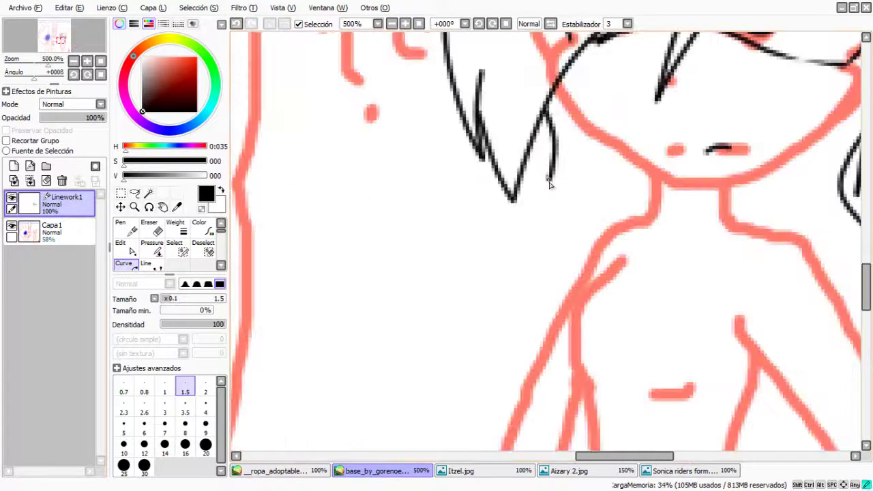
click(570, 145)
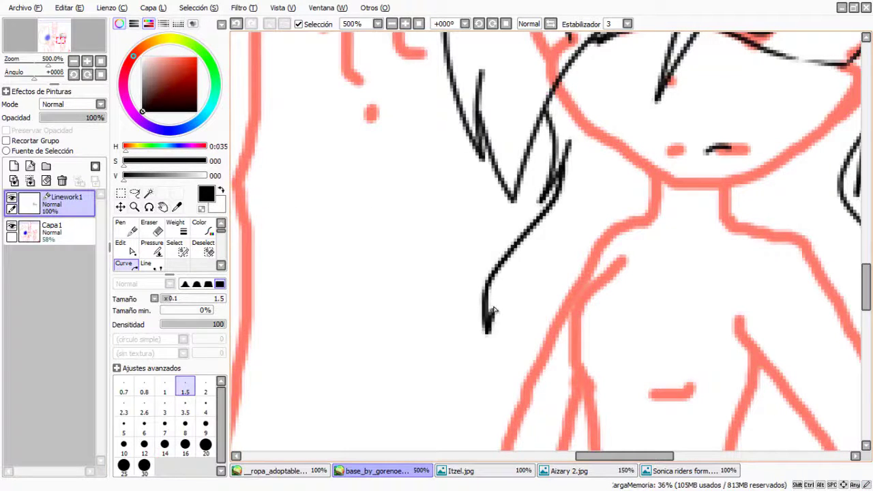
scroll(494, 310, down, 4)
scroll(552, 248, up, 4)
scroll(680, 207, down, 4)
scroll(681, 207, up, 4)
click(683, 273)
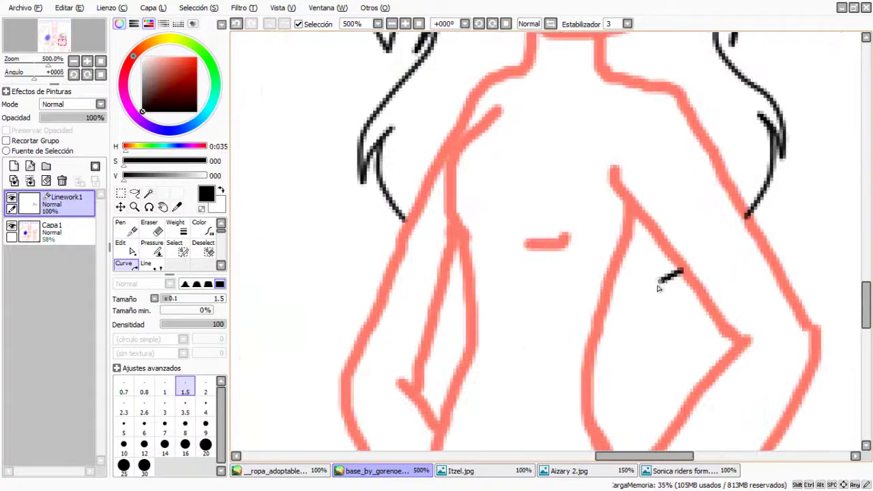
scroll(468, 269, down, 5)
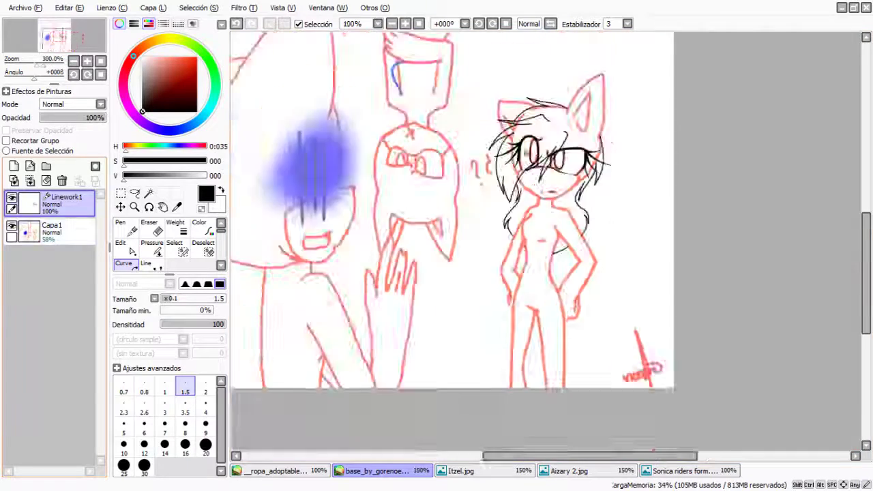
Trace the outline of the left ear over the sketch, joining it to the hair strands
scroll(705, 130, up, 5)
click(486, 96)
scroll(566, 243, up, 2)
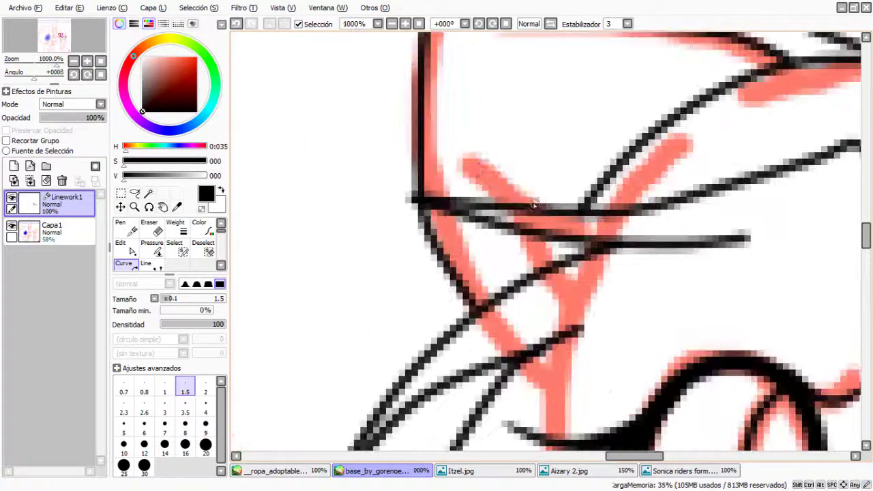
Draw the overlapping pointed hair strands across the base of the right ear
scroll(558, 263, down, 5)
scroll(577, 116, up, 5)
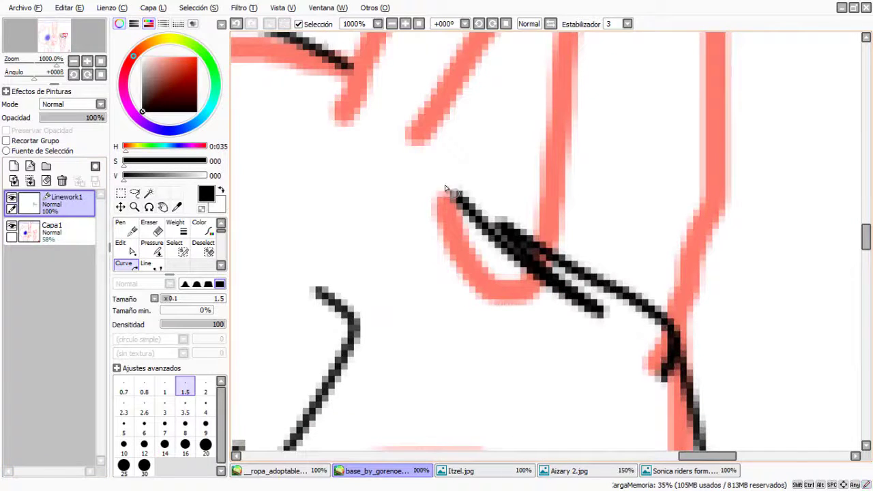
drag(390, 88, 409, 179)
Trace the outer outline and the inner edge of the right ear down to the hair
scroll(403, 170, down, 3)
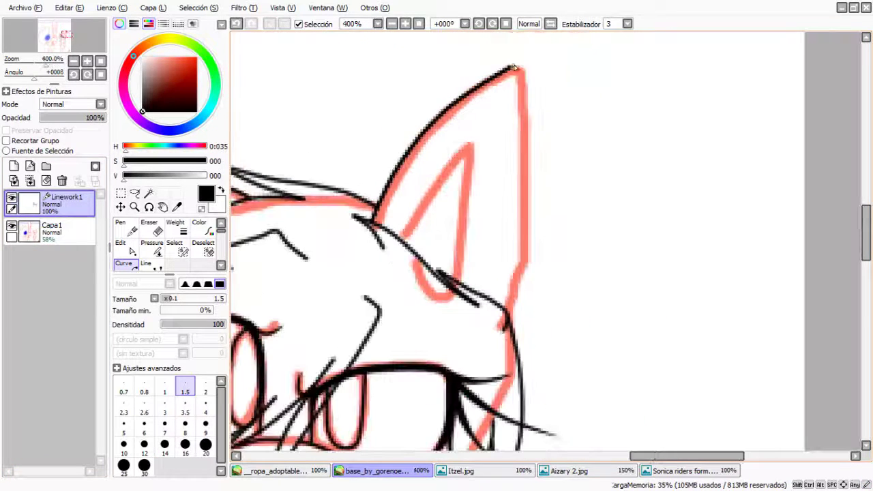
scroll(432, 225, up, 2)
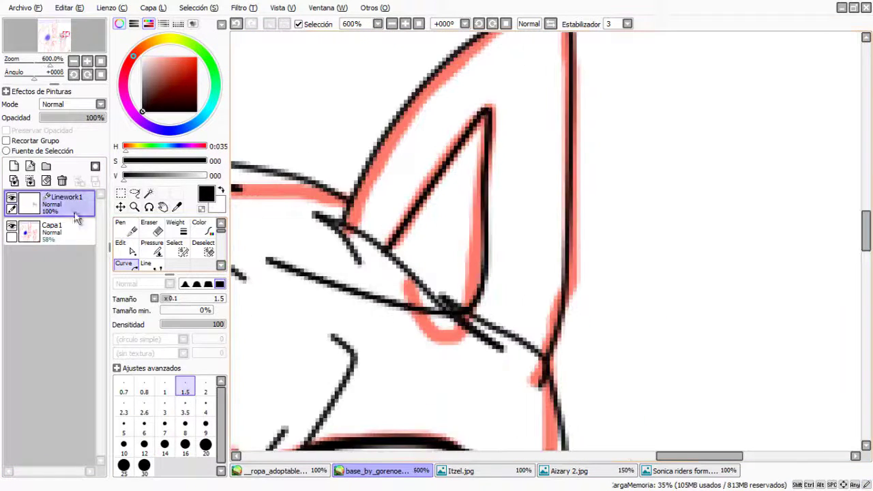
click(11, 226)
click(12, 227)
Draw a long S-shaped hair lock from below the right eye to a curled tip over the chest
key(ctrl+plus)
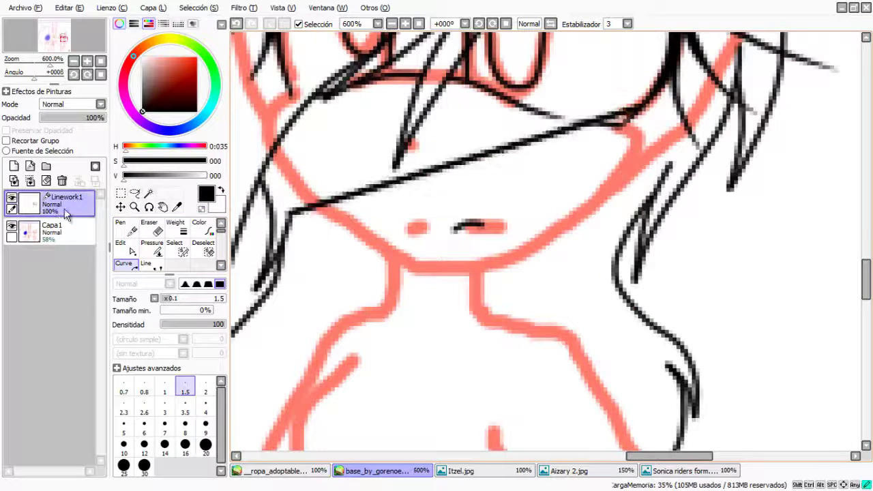
scroll(518, 339, down, 1)
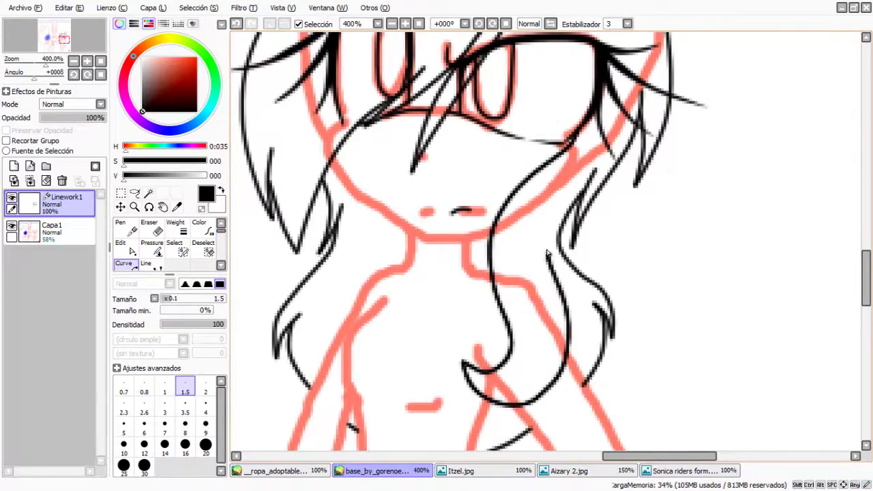
scroll(566, 189, down, 1)
scroll(494, 244, up, 3)
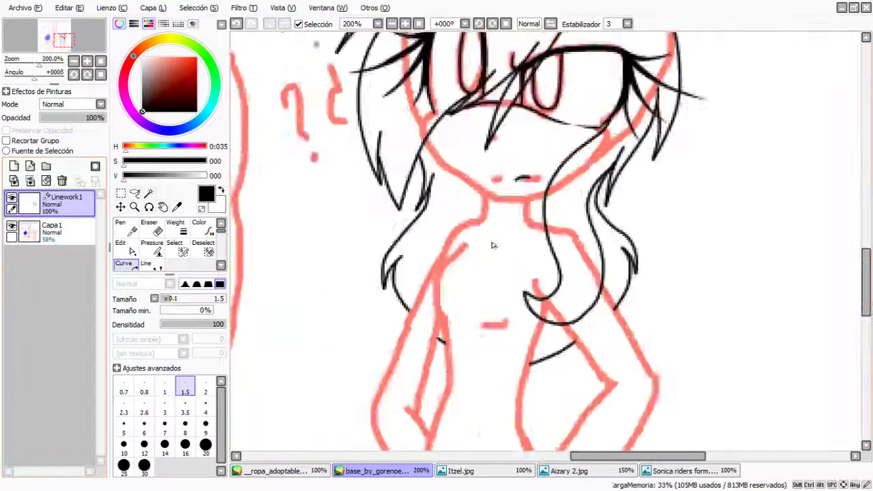
Trace the jaw curve from the left hair strands through the chin to the long right hair lock
mouse_move(442, 157)
mouse_down()
mouse_move(545, 222)
mouse_move(635, 239)
mouse_up()
scroll(486, 272, down, 3)
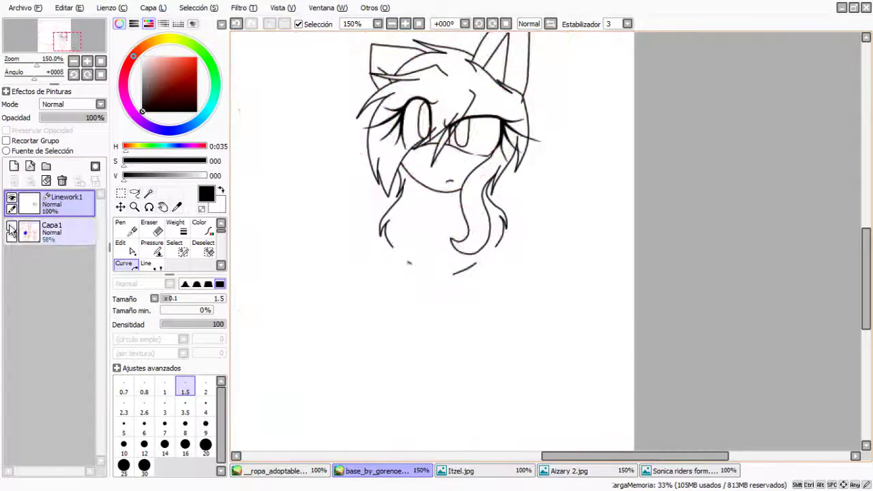
Following the outfit reference, draw a collar around the neck with scalloped side edges and two vertical dividing lines
key(ctrl+Tab)
key(ctrl+Tab)
scroll(410, 191, up, 2)
key(ctrl+Tab)
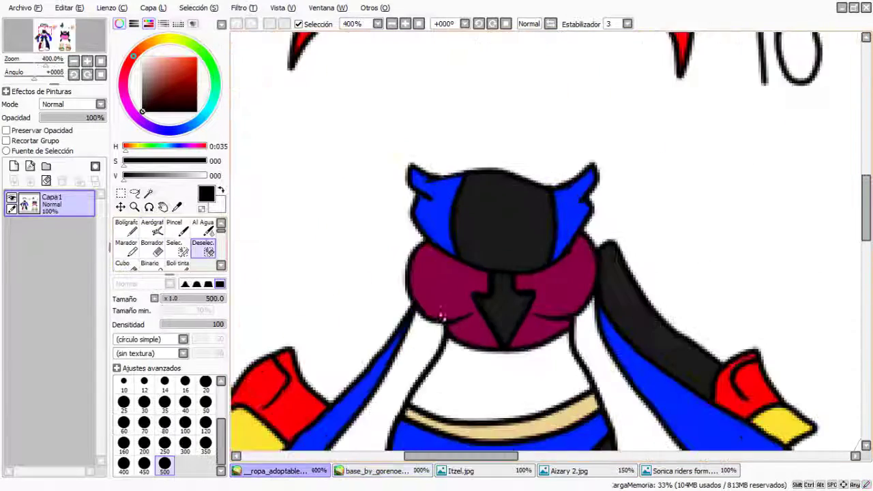
key(ctrl+Tab)
drag(523, 186, 575, 165)
key(ctrl+Tab)
key(ctrl+Tab)
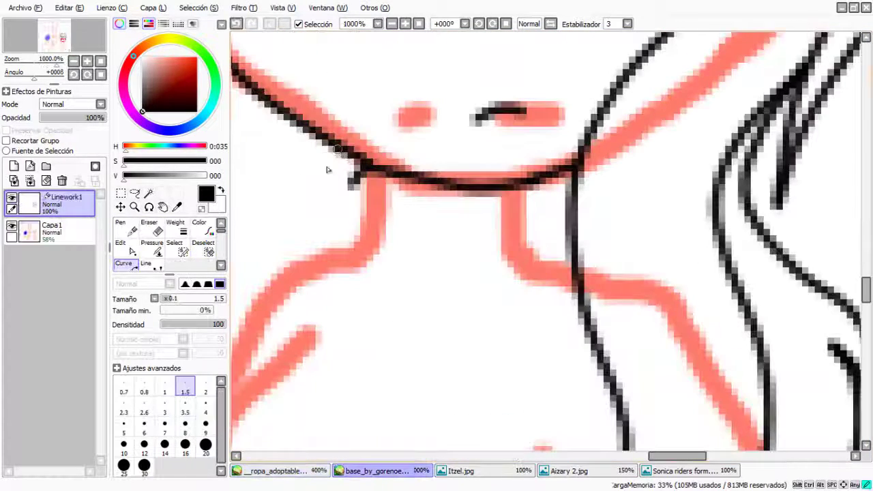
mouse_move(339, 218)
mouse_down()
mouse_move(464, 282)
mouse_move(558, 252)
mouse_move(565, 172)
mouse_up()
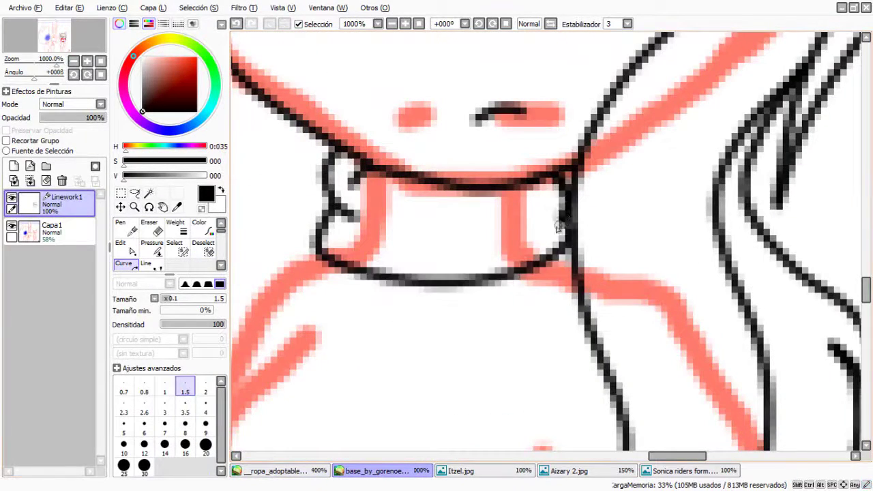
scroll(565, 172, down, 6)
scroll(458, 195, up, 6)
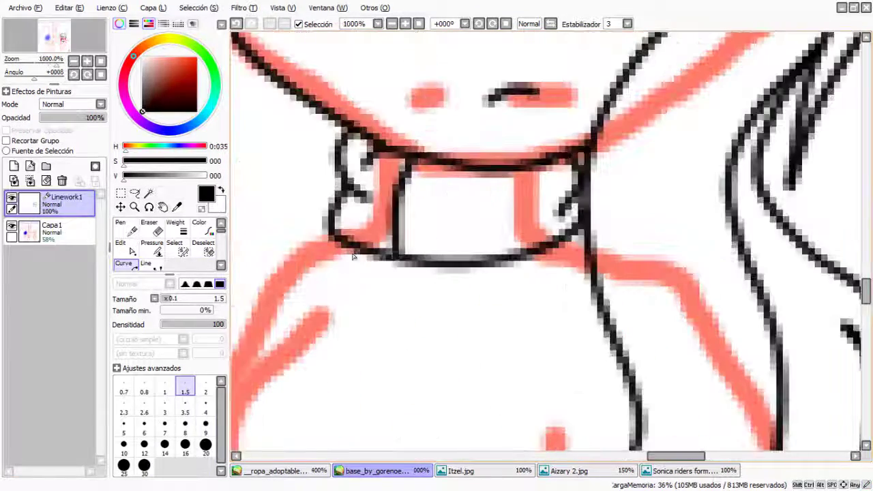
scroll(523, 249, down, 5)
Trace the left chest contour and both sides of the torso down to the waist over the sketch
key(ctrl+Tab)
key(ctrl+Tab)
scroll(453, 186, up, 3)
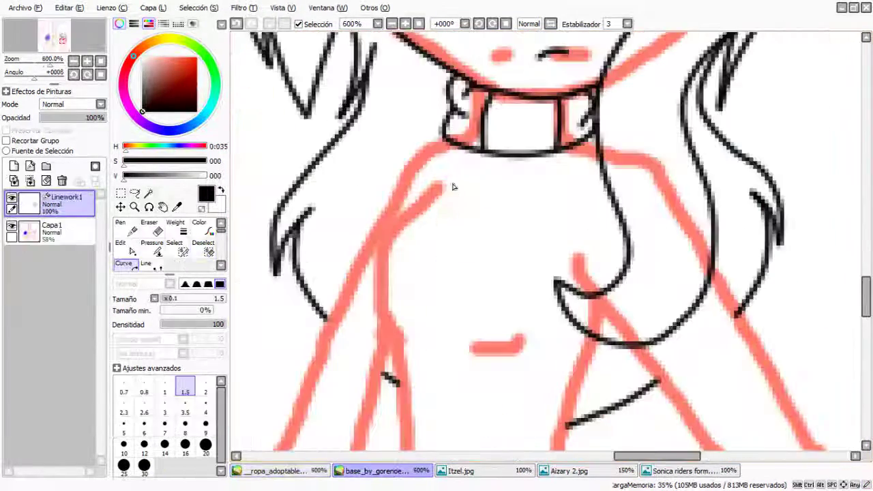
scroll(487, 288, down, 3)
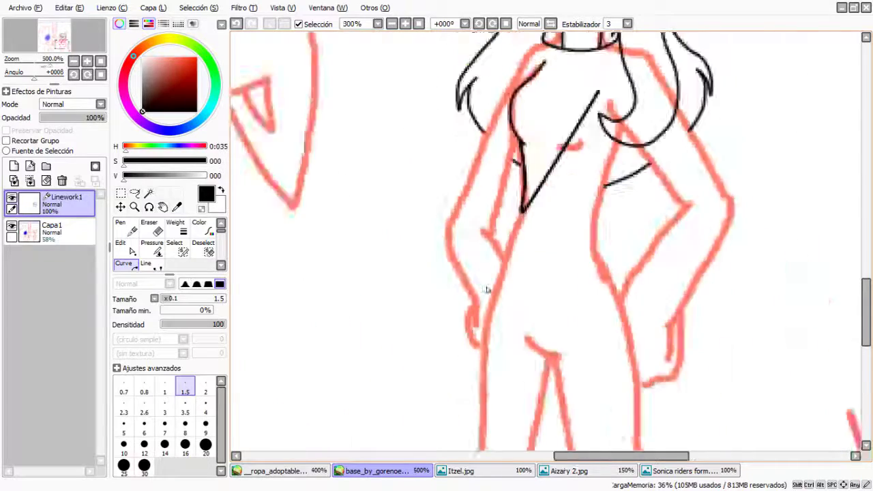
scroll(595, 166, up, 3)
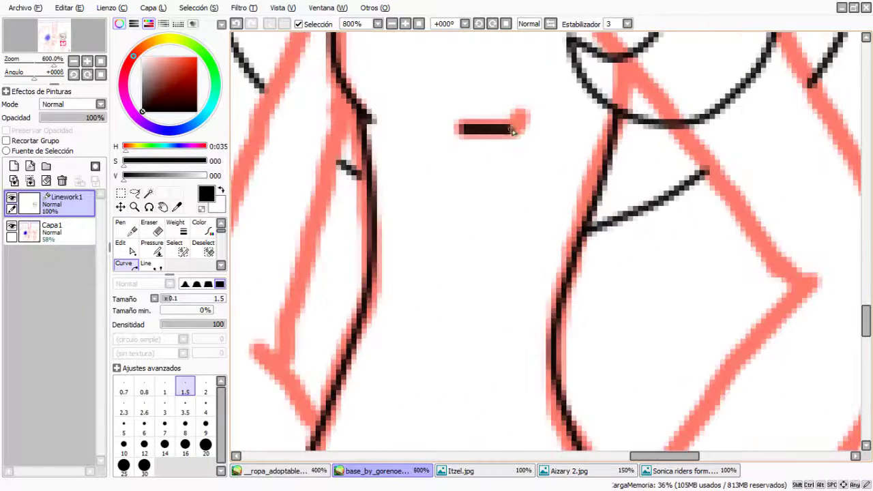
Complete the small hooked mark on the chest and draw the top's curved hem between the torso sides
scroll(576, 380, down, 4)
scroll(461, 297, up, 4)
drag(462, 297, 595, 293)
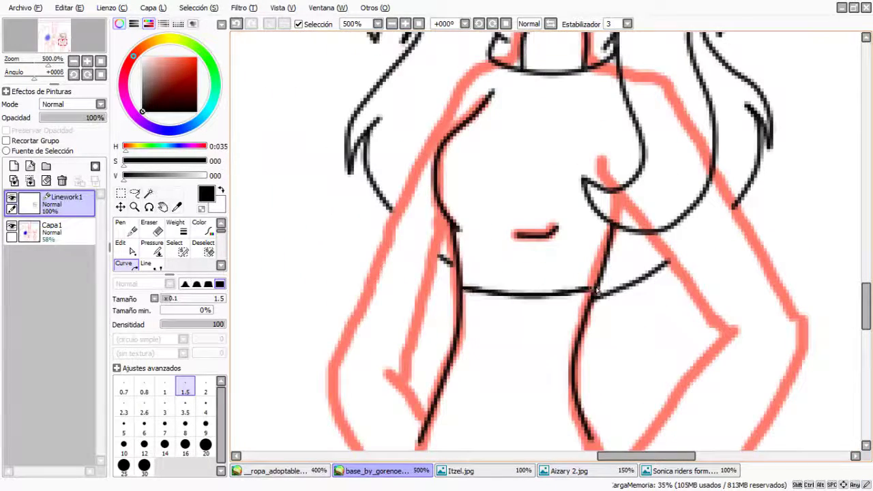
scroll(525, 273, down, 1)
Try to draw a downward-pointing arrow hanging from the collar onto the chest, following the outfit reference
key(ctrl+Tab)
click(380, 471)
key(ctrl+Tab)
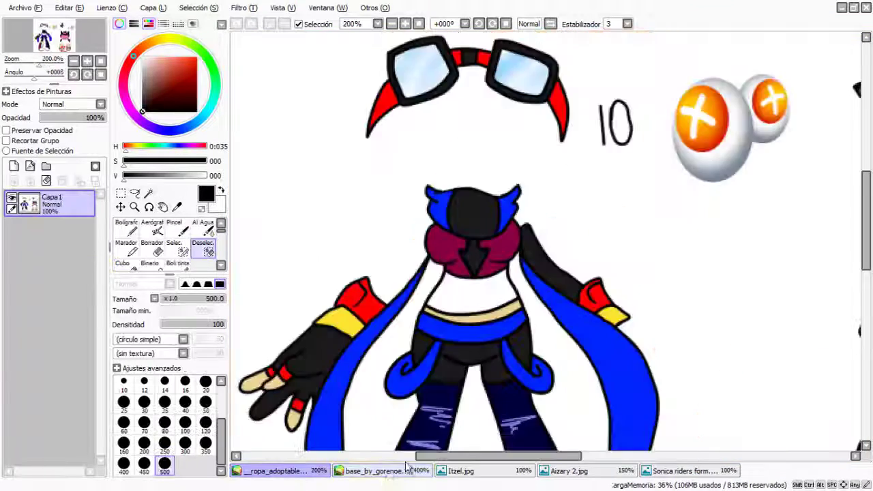
key(ctrl+Tab)
scroll(581, 91, up, 2)
key(ctrl+Tab)
key(ctrl+Tab)
drag(553, 80, 542, 148)
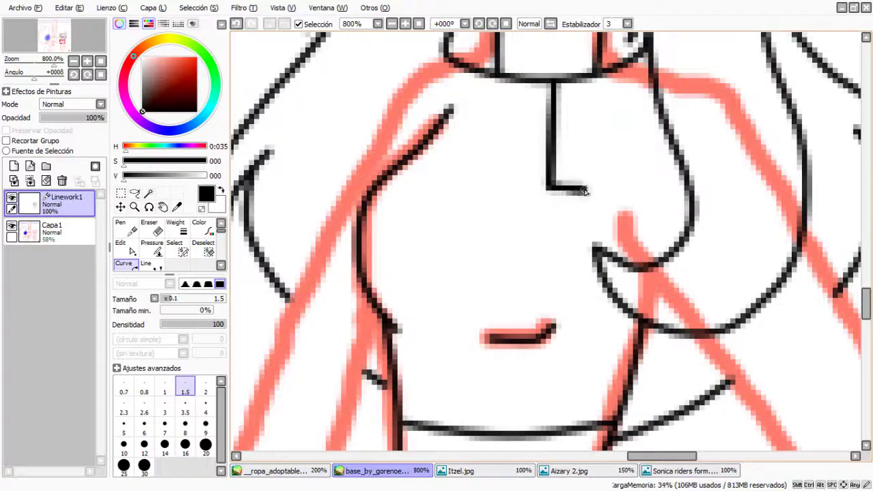
mouse_move(533, 277)
mouse_down()
mouse_move(474, 191)
mouse_move(512, 192)
mouse_up()
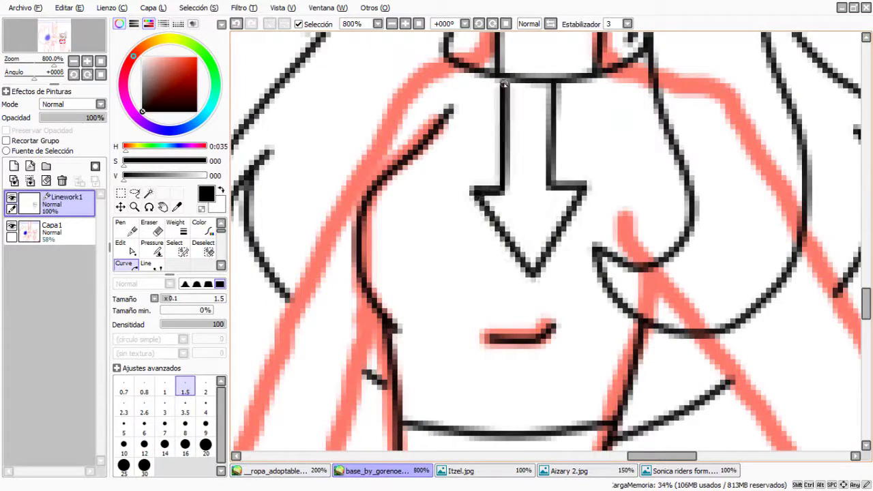
Check the linework with the red sketch hidden, undo the chest arrow, and show the sketch again
scroll(504, 83, down, 6)
click(12, 226)
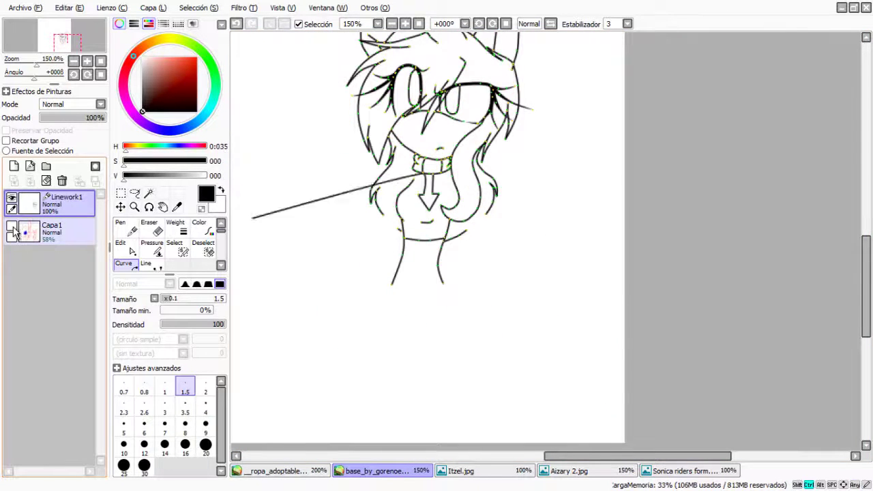
key(ctrl+z)
scroll(437, 205, up, 3)
click(11, 226)
Trace the outer edge of the left arm from the collar down past the elbow to the wrist
drag(409, 127, 312, 409)
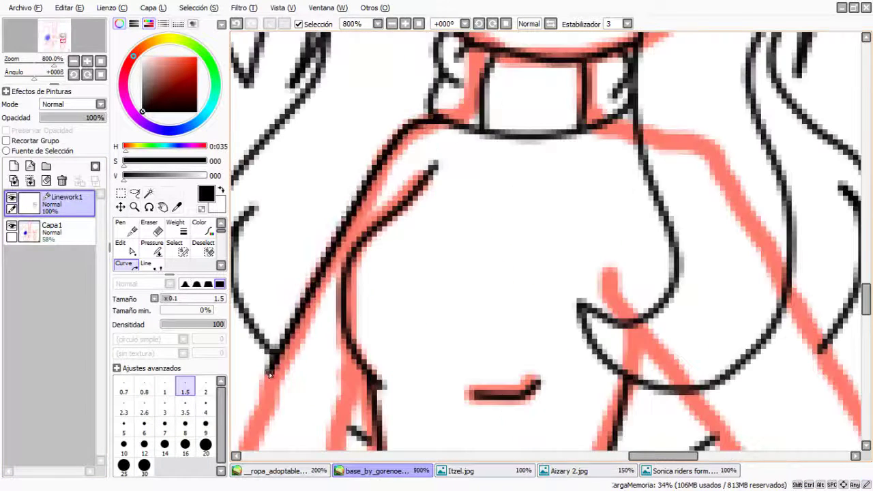
drag(540, 117, 426, 308)
scroll(410, 409, down, 1)
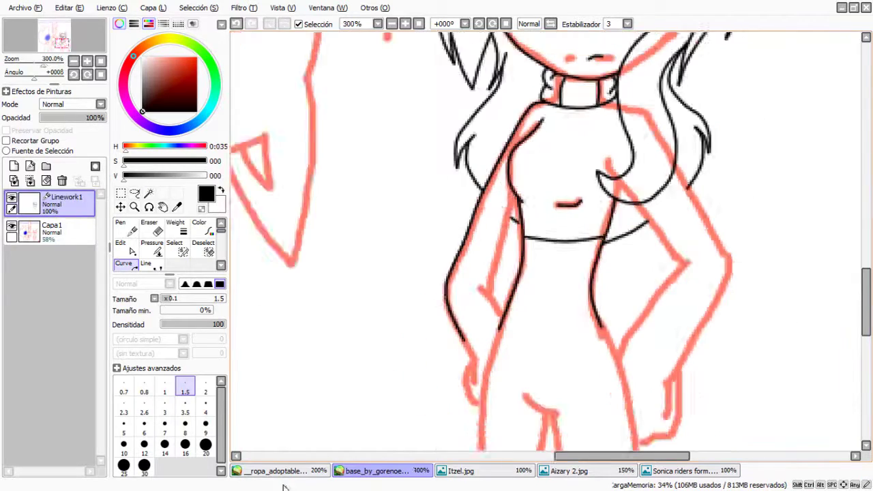
Draw a slanted cuff on the left wrist and trace the left arm's inner edge down to the forearm
scroll(478, 273, up, 2)
drag(544, 152, 532, 174)
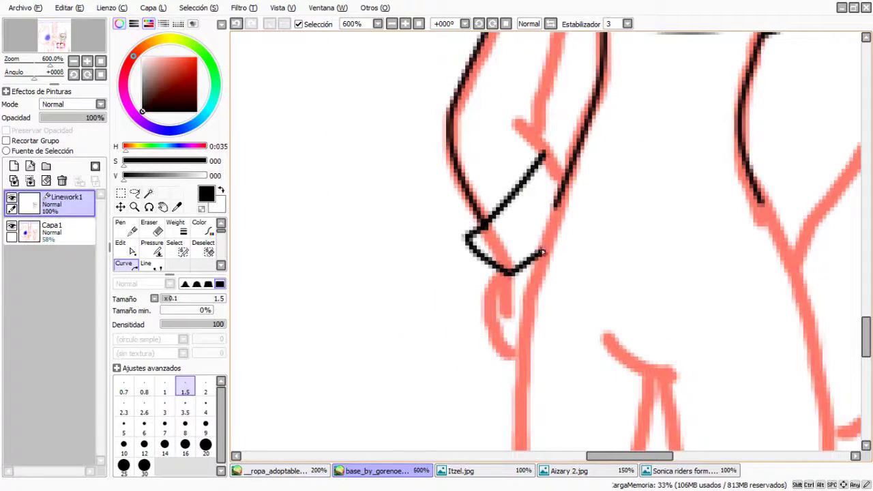
scroll(542, 252, down, 2)
scroll(477, 260, up, 2)
drag(539, 56, 485, 268)
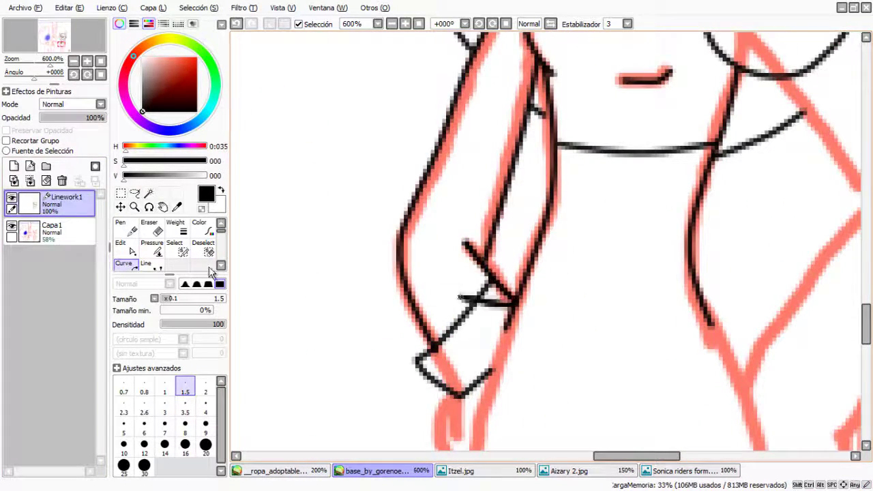
Trace the left hand and fingers below the cuff, adding a short fold line inside the cuff
scroll(478, 273, down, 3)
click(292, 471)
click(399, 470)
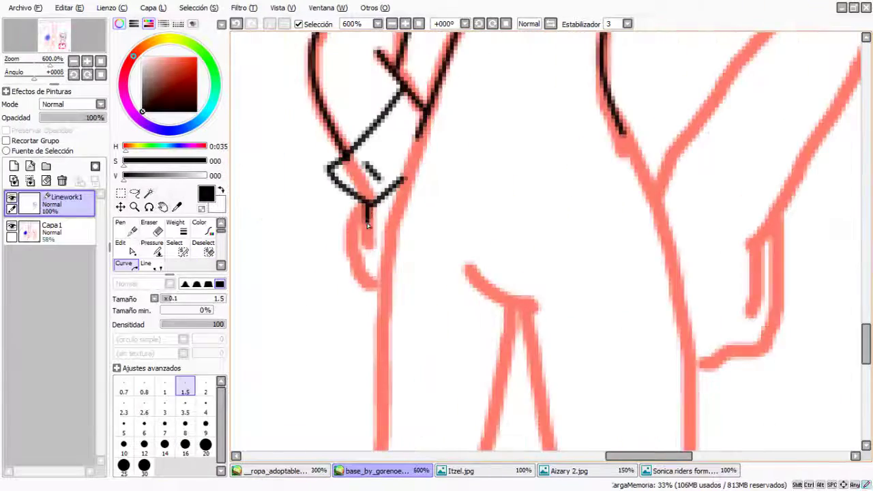
scroll(366, 273, up, 2)
scroll(366, 273, down, 2)
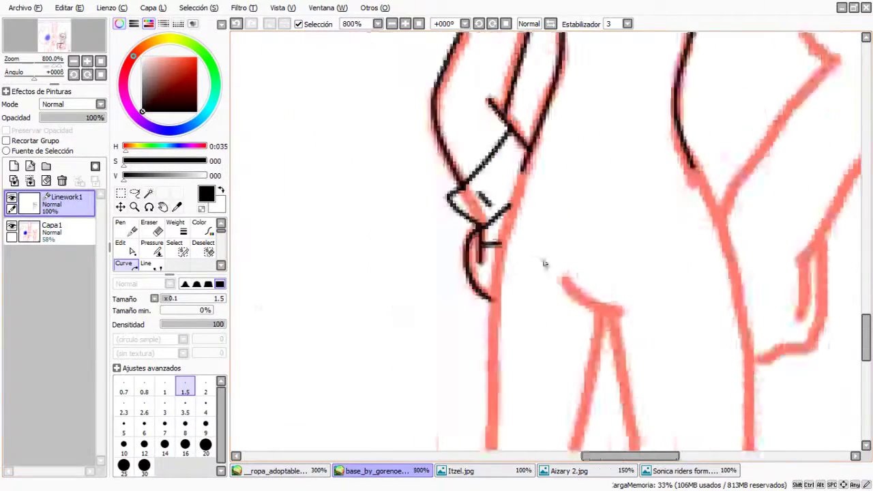
scroll(506, 183, up, 1)
scroll(506, 182, down, 2)
Following the outfit reference, draw the belt's curved lower edge across the hips
click(292, 471)
scroll(477, 260, down, 1)
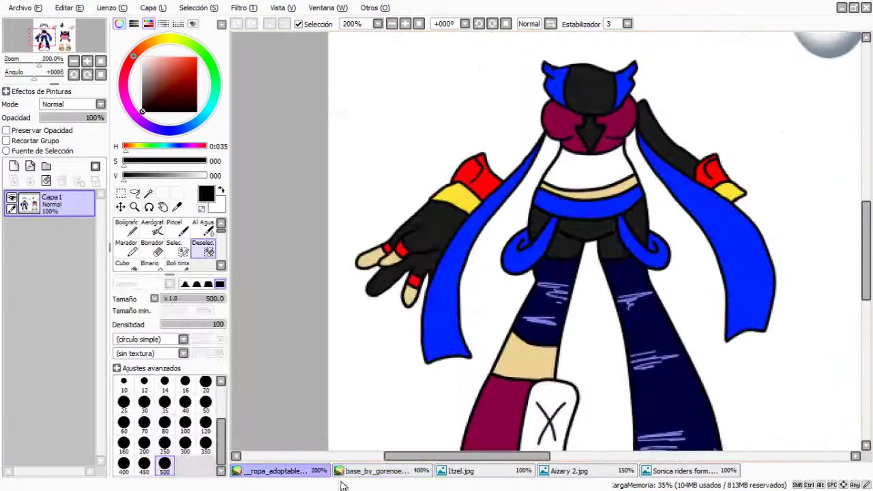
click(400, 471)
scroll(463, 208, up, 3)
key(n)
mouse_move(305, 220)
mouse_down()
mouse_move(608, 194)
mouse_move(645, 290)
mouse_up()
key(e)
click(123, 264)
Draw a rounded hanging belt loop on the right hip below the belt's lower edge
click(567, 207)
click(648, 280)
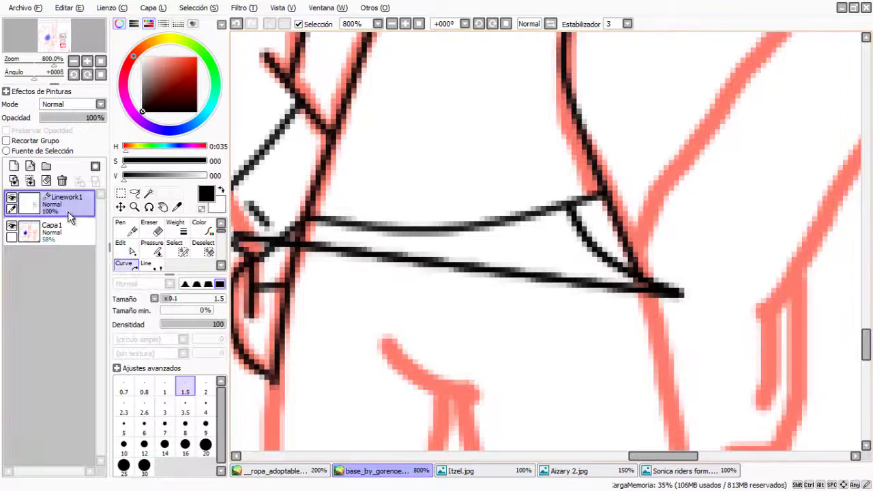
click(676, 263)
click(686, 331)
click(594, 308)
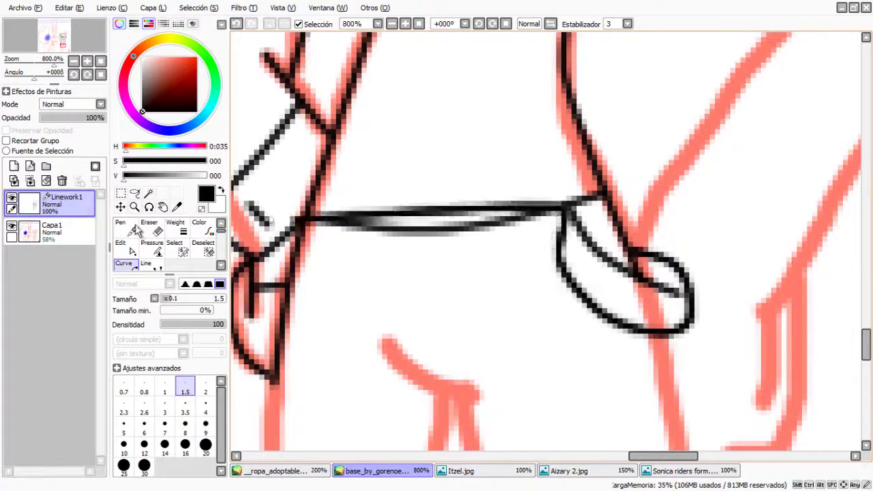
key(Return)
Draw a smaller hanging belt loop on the left hip beside the hand
click(335, 226)
click(308, 306)
click(268, 236)
key(Return)
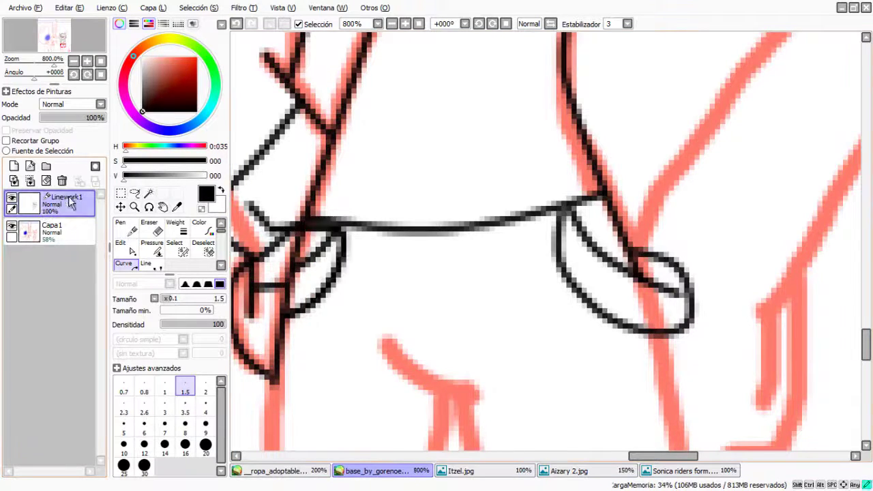
Outline the left leg of the shorts from below the hand along its hem and up to the crotch
scroll(605, 210, down, 4)
click(261, 472)
click(375, 470)
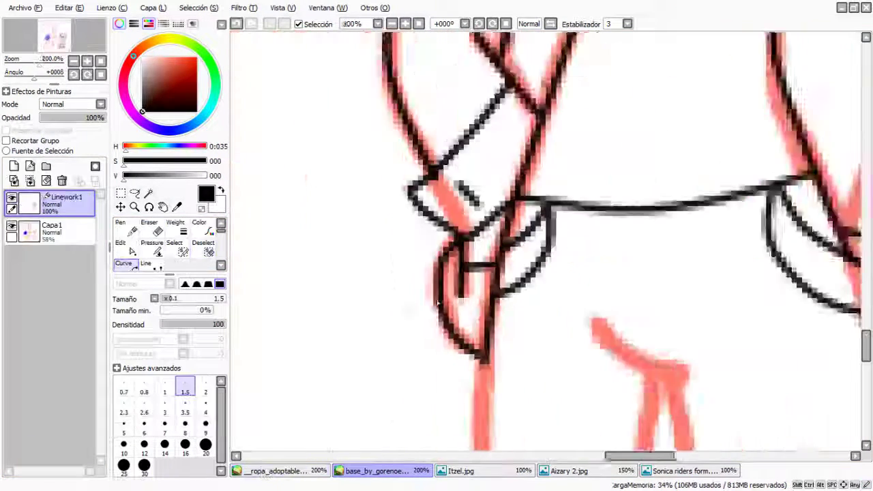
click(273, 471)
click(375, 471)
scroll(444, 273, down, 2)
click(430, 252)
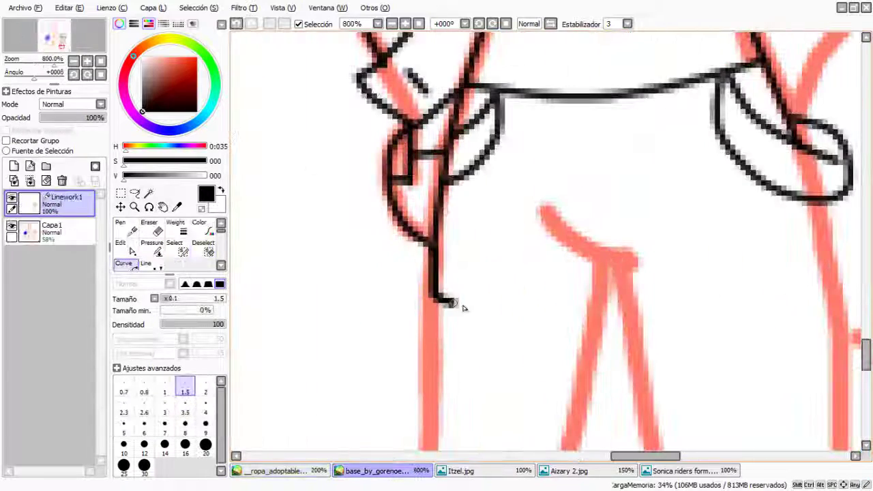
click(452, 308)
click(585, 316)
click(594, 274)
Trace the crotch crease, outline the right leg of the shorts with its hem, and hide the sketch layer
scroll(546, 259, up, 2)
scroll(468, 211, up, 1)
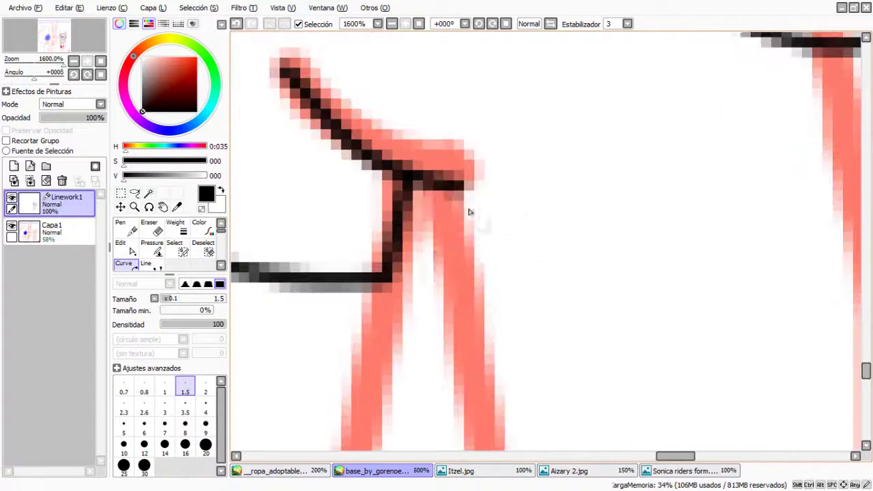
scroll(551, 297, down, 1)
click(721, 263)
scroll(480, 228, down, 5)
scroll(480, 228, down, 2)
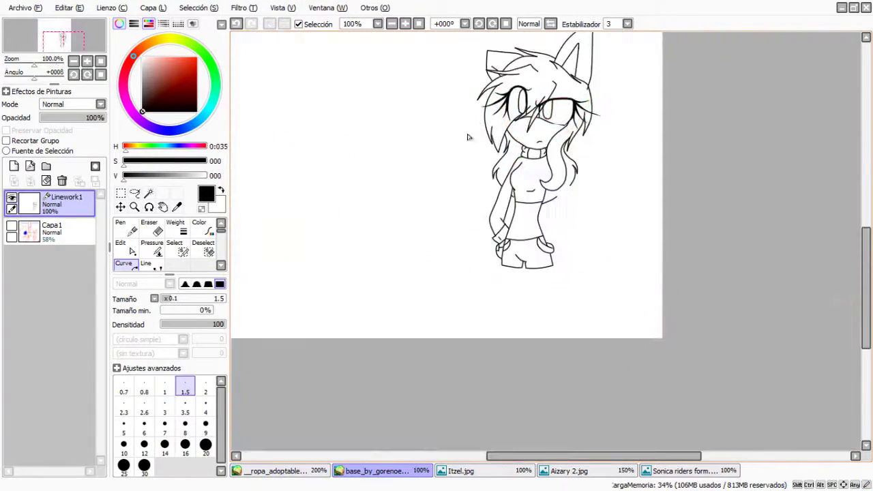
Draw two curved belt lines across the waist above the belt's lower edge, following the outfit reference
scroll(468, 136, up, 3)
click(273, 471)
click(376, 471)
click(425, 222)
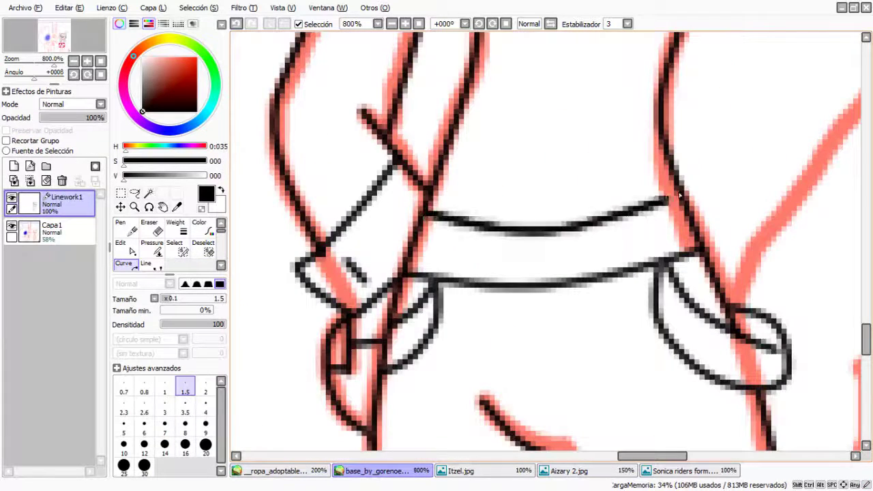
click(673, 194)
click(643, 185)
scroll(499, 146, down, 2)
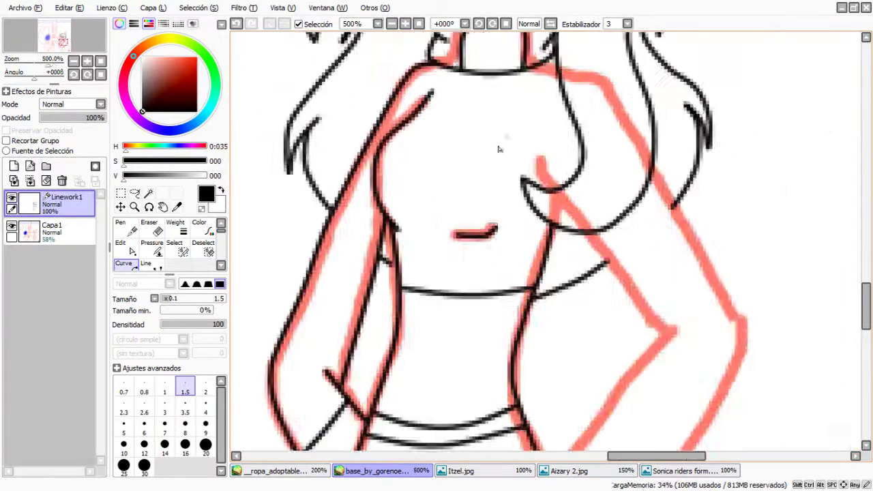
Trace the right chest contour from the long hair lock down to its curled tip
scroll(526, 140, up, 2)
scroll(531, 130, down, 4)
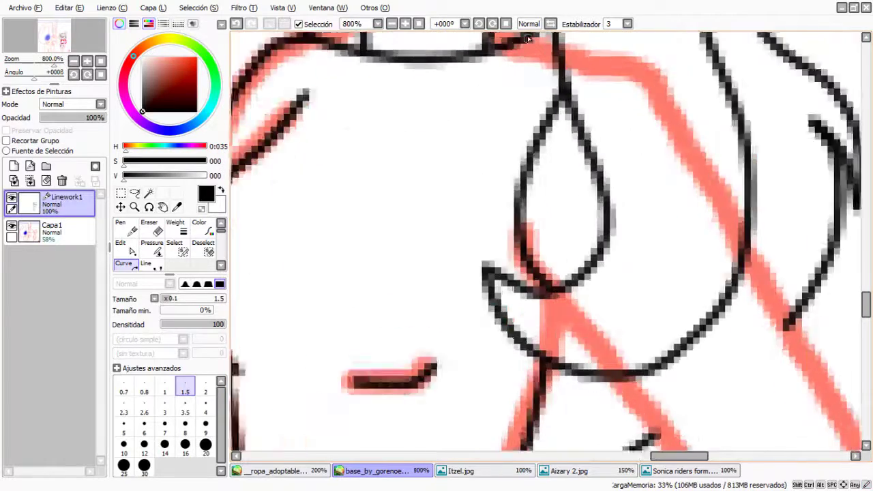
Trace the outer right upper arm to the elbow and draw a slanted rectangular cuff at the right wrist
scroll(659, 220, up, 2)
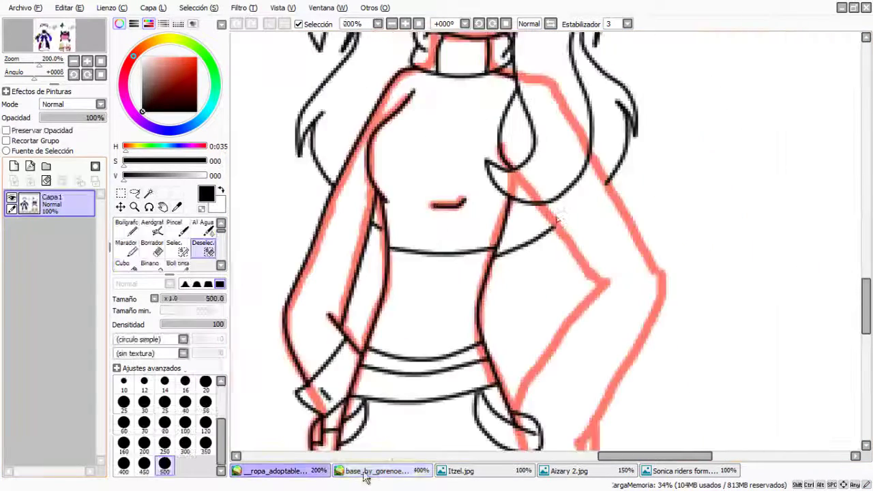
scroll(550, 232, up, 1)
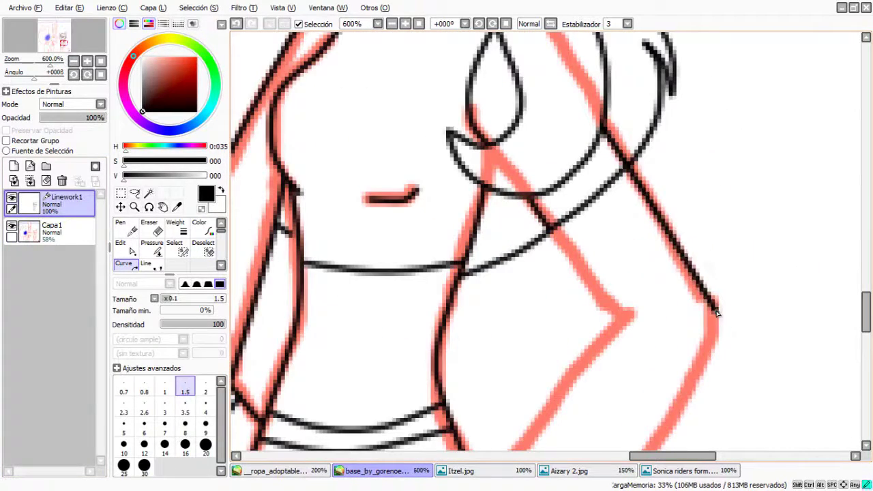
scroll(536, 320, down, 1)
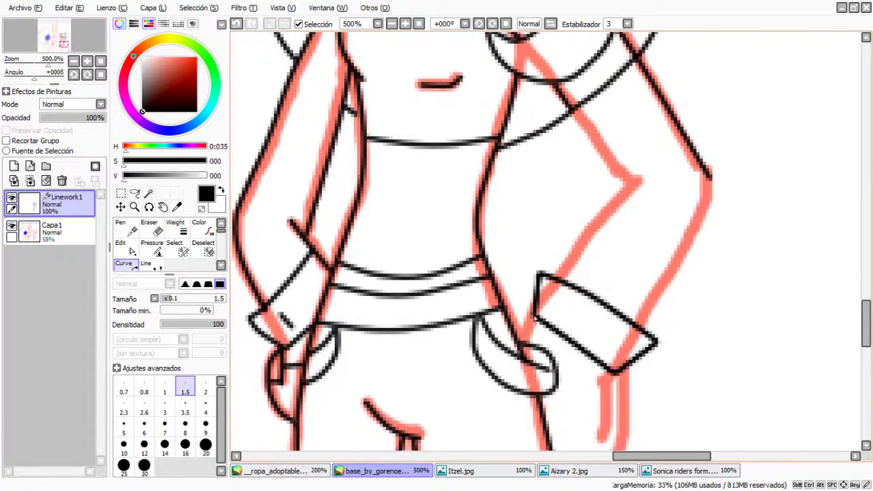
Trace the inner edge of the right arm from the hair around the elbow bend to the cuff
scroll(535, 317, up, 2)
click(682, 190)
double_click(552, 347)
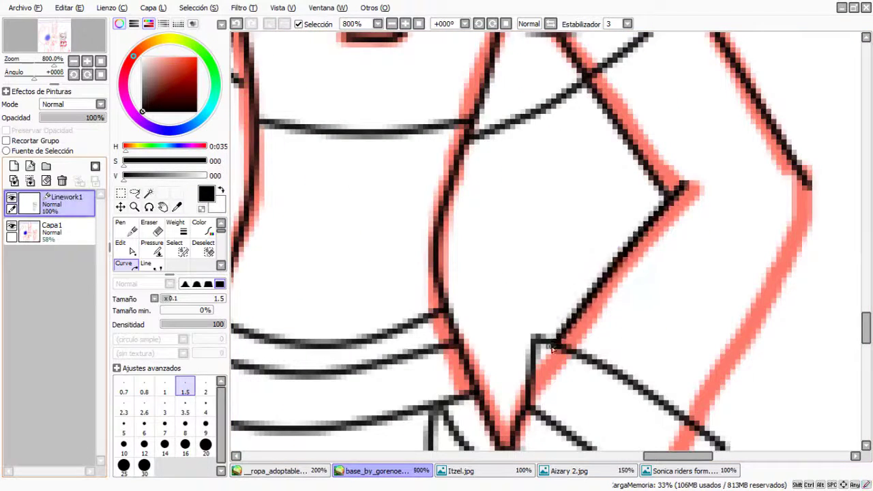
Trace the outer right forearm from the elbow to the cuff and reshape the elbow curve with the Edit tool
key(ctrl)
scroll(760, 113, down, 3)
scroll(714, 137, down, 1)
scroll(660, 171, up, 3)
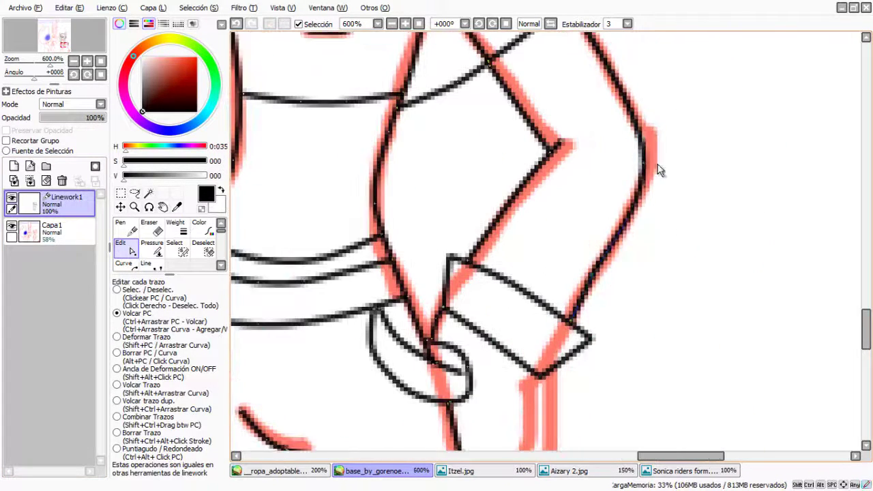
Check the arm and cuff linework with the Capa1 sketch hidden and with it shown
scroll(660, 171, down, 4)
click(11, 226)
scroll(482, 269, up, 4)
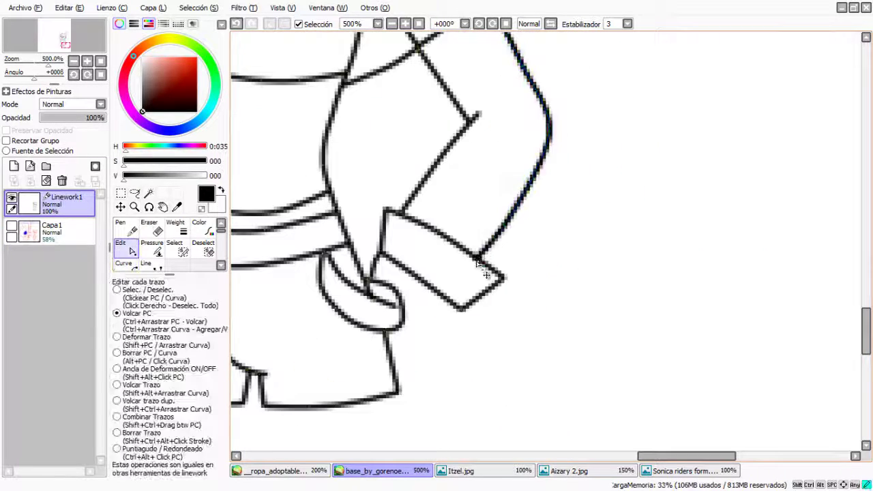
scroll(486, 275, down, 4)
scroll(462, 229, up, 4)
key(e)
scroll(423, 292, down, 4)
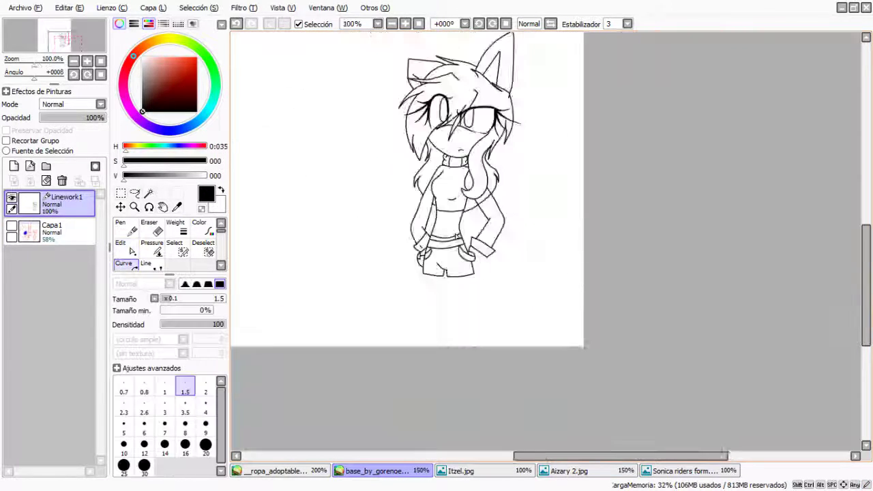
click(11, 226)
scroll(505, 149, up, 5)
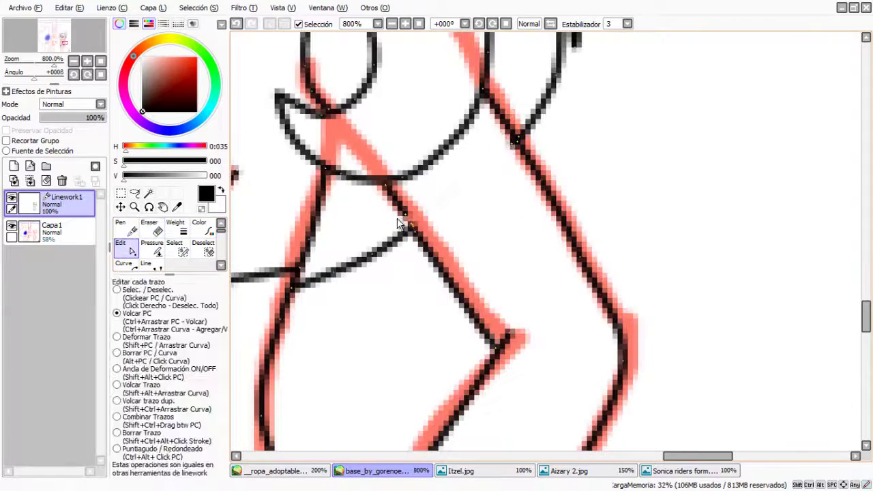
Draw a curved sleeve edge across the right upper arm above the elbow
key(c)
scroll(378, 231, down, 3)
scroll(379, 230, up, 3)
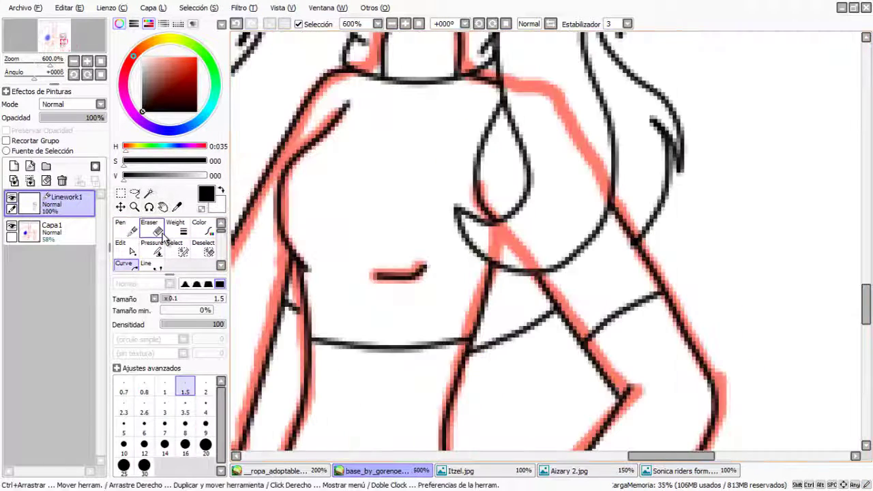
Draw a curved neckline across the upper chest from the left arm to the right hair lock
scroll(483, 140, up, 2)
scroll(502, 82, down, 1)
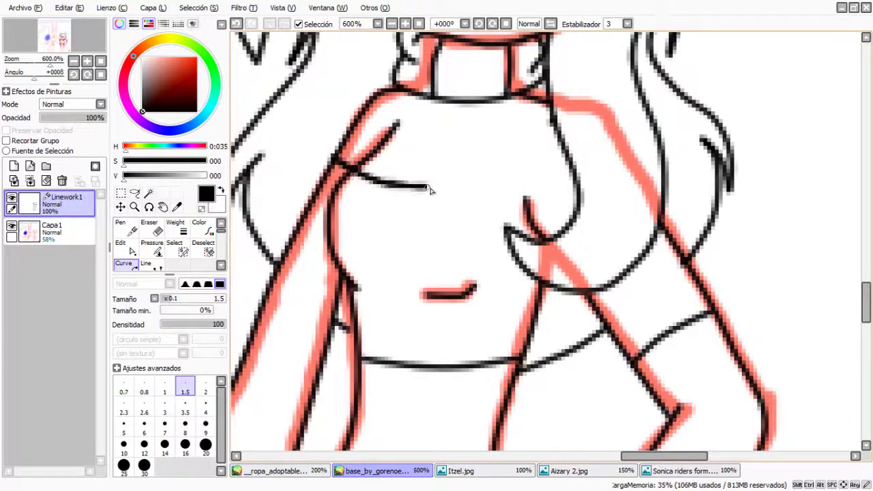
double_click(573, 176)
Draw a downward-pointing arrow emblem hanging from the curved neckline on the left side of the chest
scroll(369, 197, up, 2)
click(398, 191)
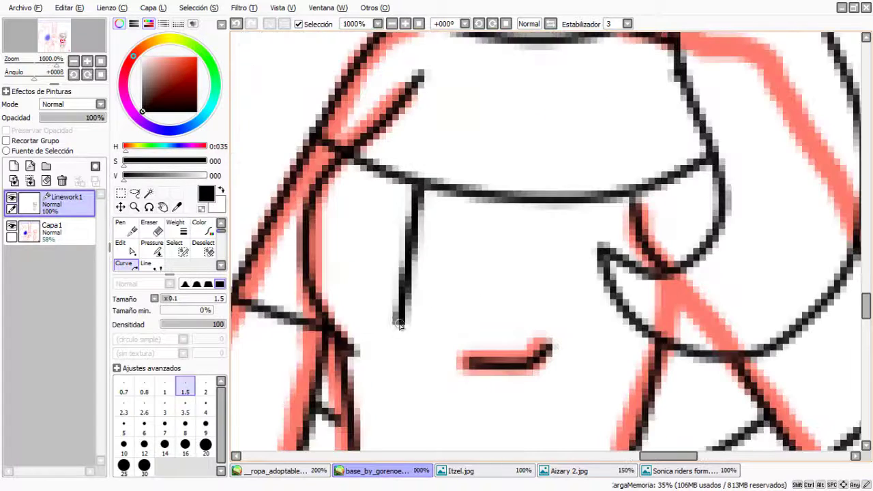
click(410, 419)
click(477, 349)
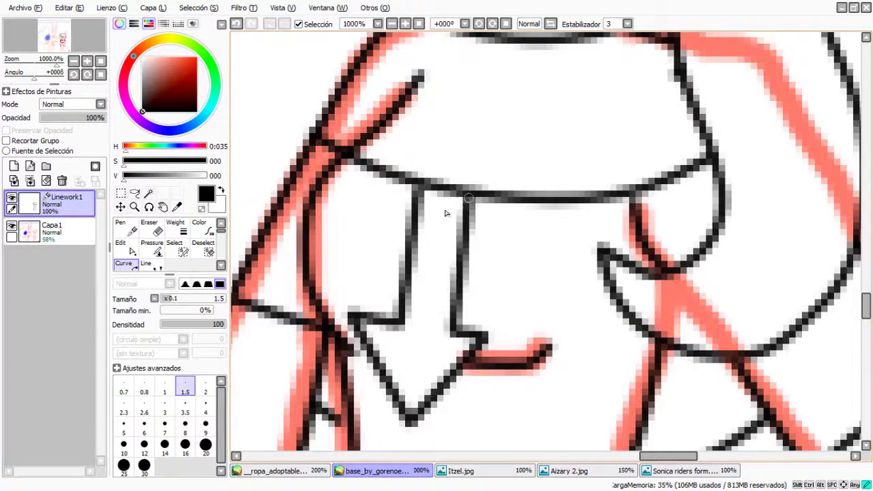
double_click(464, 198)
scroll(446, 208, down, 7)
Consult the outfit reference and ink the right hand with a glove edge below the cuff
click(273, 471)
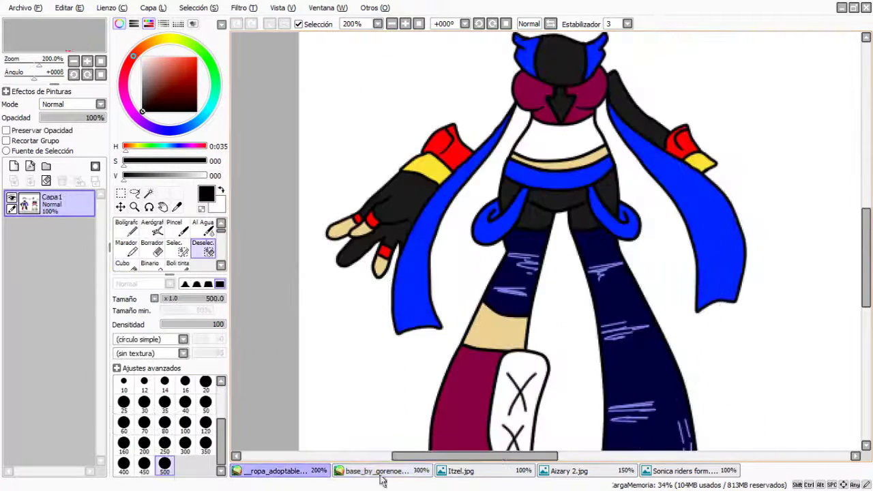
click(380, 472)
scroll(505, 270, up, 3)
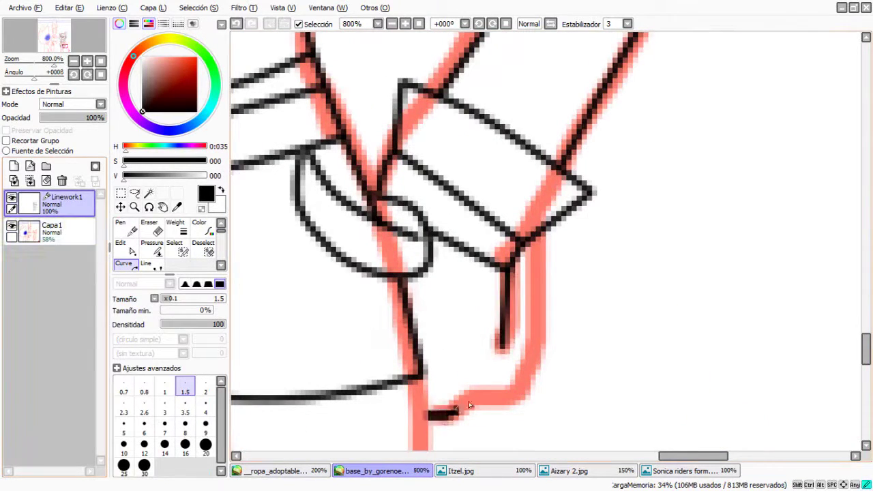
scroll(537, 352, down, 5)
Compare with the outfit reference and ink the left thigh below the shorts, with a horizontal band line joining its edges
click(273, 470)
click(380, 471)
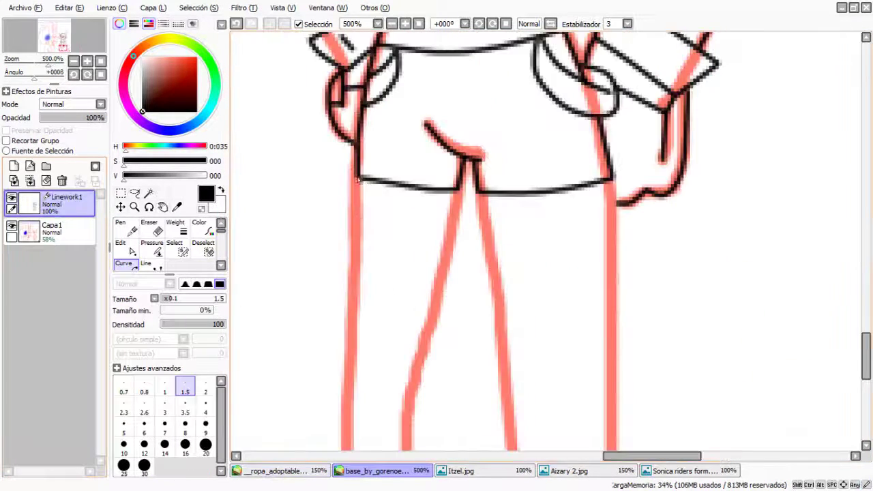
click(288, 480)
click(359, 472)
drag(356, 178, 363, 236)
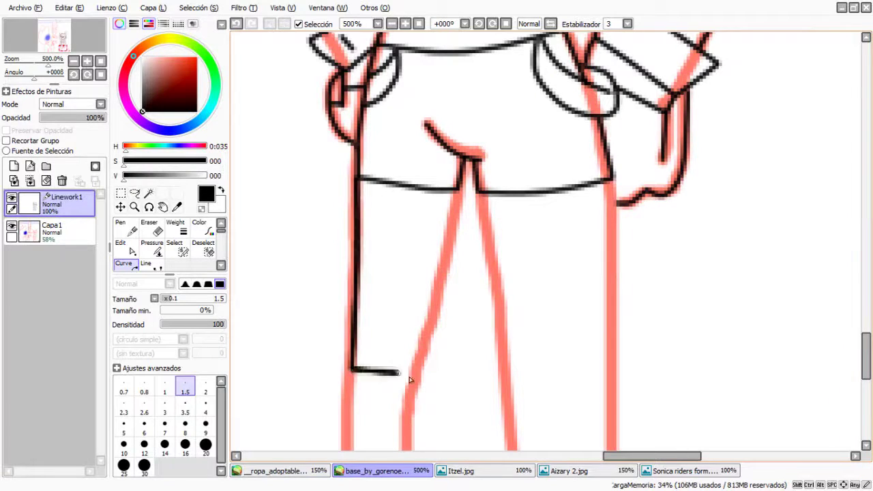
mouse_move(439, 314)
mouse_down()
mouse_move(443, 269)
mouse_move(478, 253)
mouse_up()
scroll(478, 163, down, 3)
Bow the left leg's outer edge outwards and continue both leg edges below the band line to the canvas edge
scroll(440, 264, up, 3)
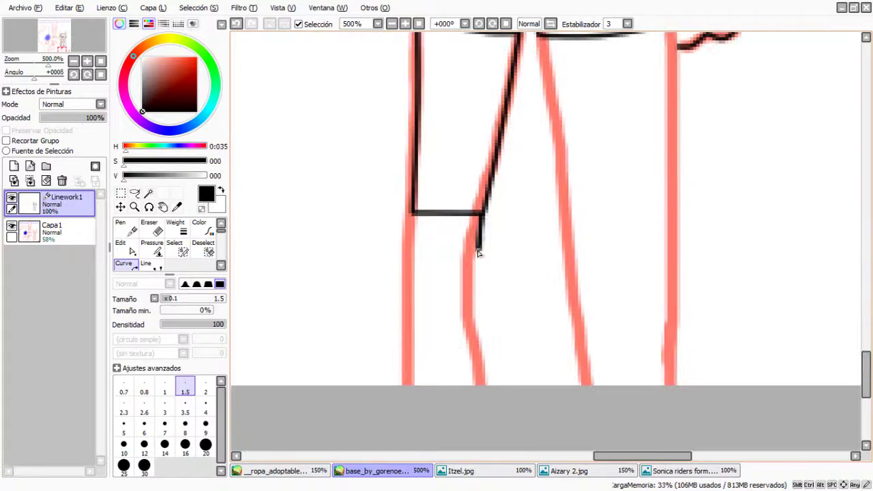
mouse_move(413, 213)
mouse_down()
mouse_move(417, 226)
mouse_move(414, 109)
mouse_move(398, 213)
mouse_up()
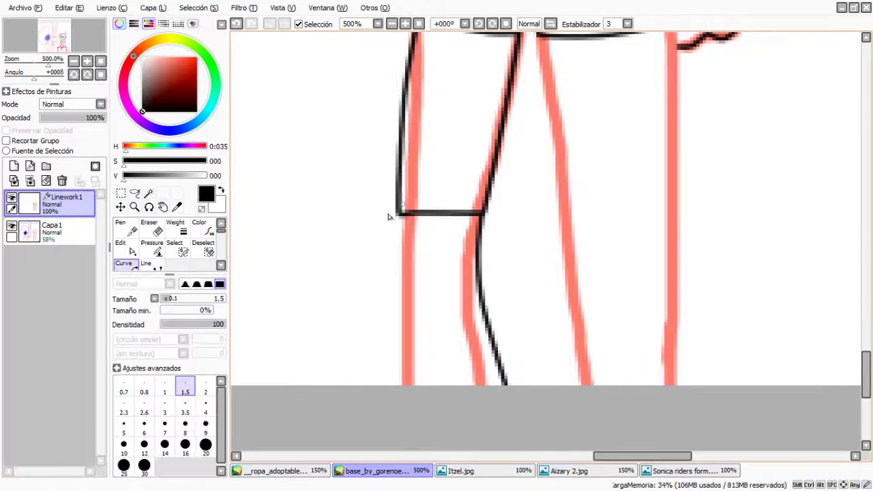
scroll(401, 311, down, 2)
scroll(484, 304, up, 2)
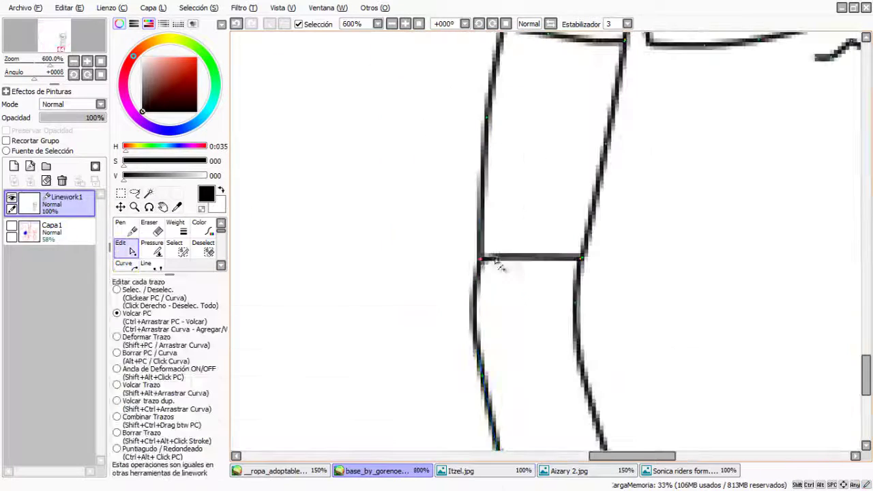
drag(478, 249, 469, 257)
Trace the inner and outer edges of the right leg from the shorts to the canvas edge
click(12, 225)
scroll(596, 129, up, 2)
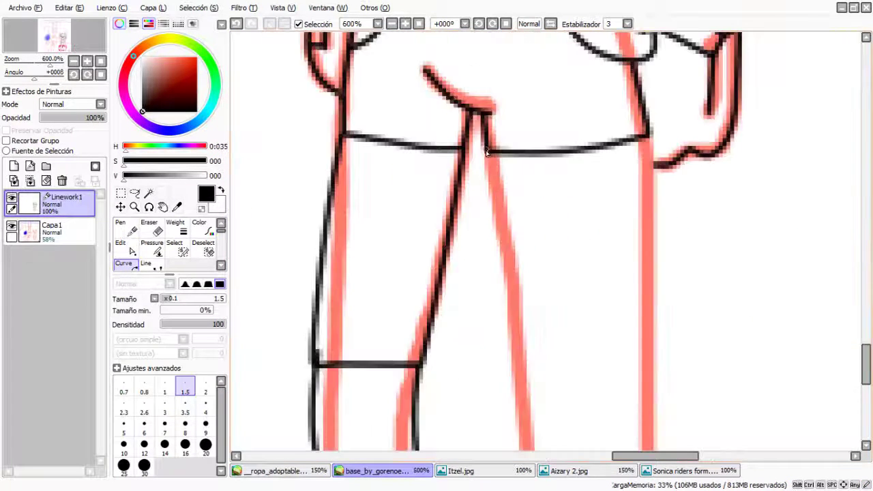
scroll(592, 434, down, 4)
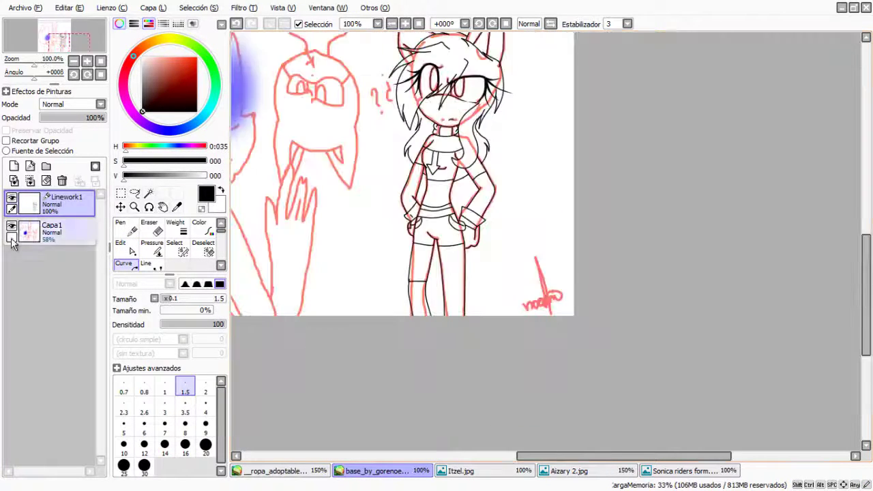
Review the figure against the outfit reference and ink the small nose and curved mouth on the face
click(12, 225)
click(280, 471)
click(369, 471)
scroll(468, 181, up, 5)
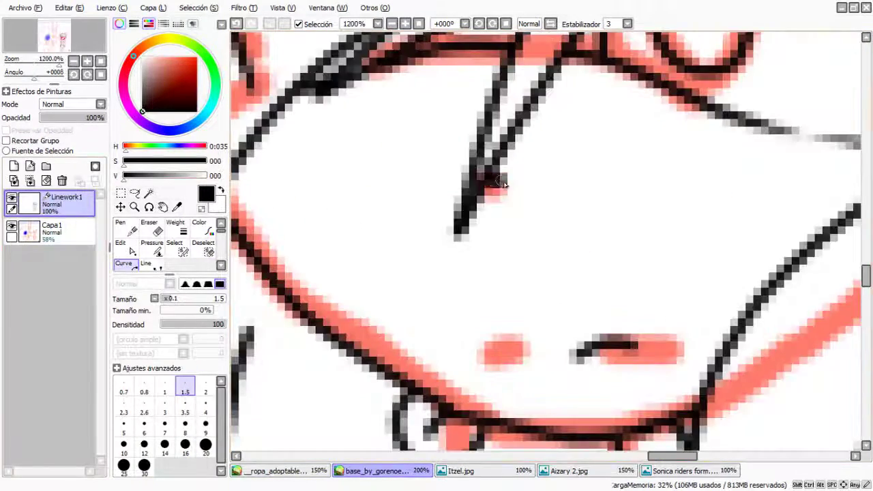
Draw stripe marks below the right eye with a size 2.6 curve and adjust their thickness with the Pressure tool
key(bracketright)
key(bracketright)
key(bracketright)
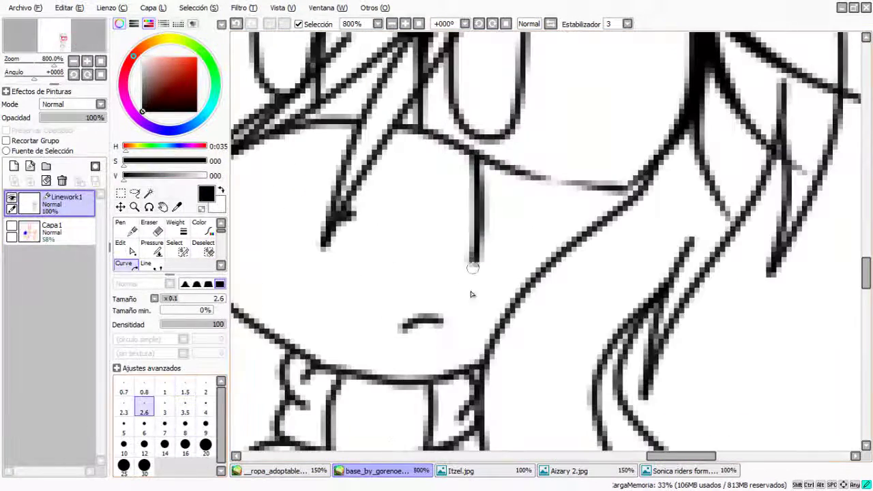
drag(464, 312, 480, 161)
scroll(558, 201, down, 2)
key(p)
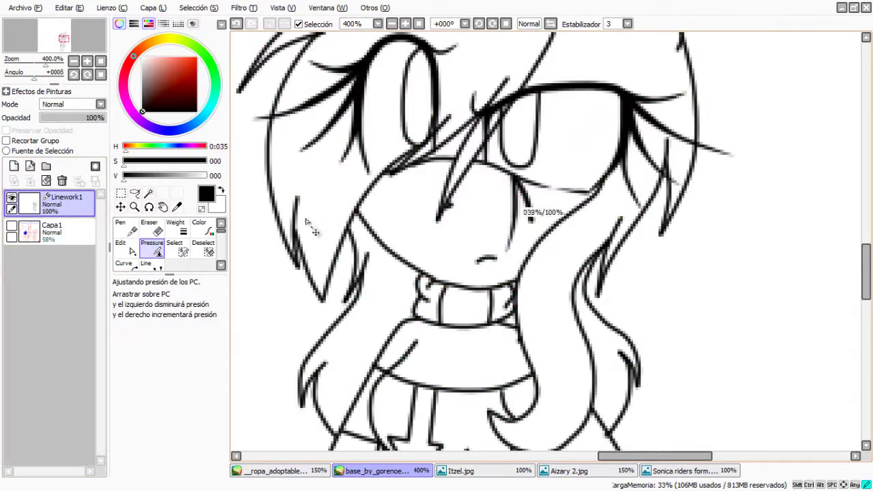
key(c)
Rotate the canvas view 180° to bring the upside-down seated character upright and add a new linework layer
scroll(289, 357, down, 6)
scroll(328, 196, up, 3)
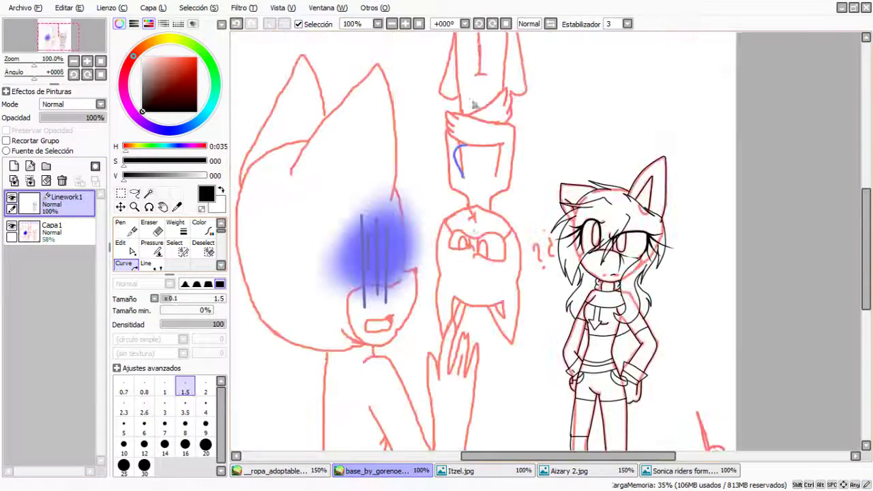
drag(35, 82, 65, 82)
scroll(65, 82, up, 2)
click(30, 165)
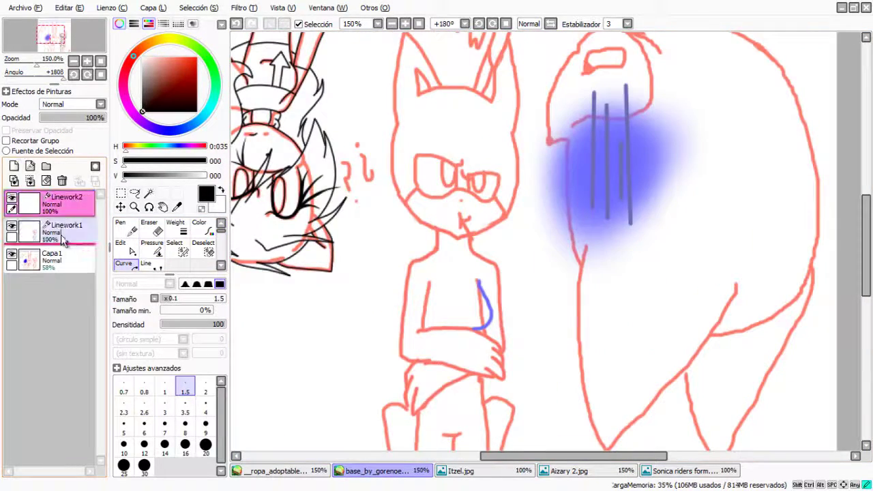
Rename the first linework layer as Sonica and the new linework layer below it as Itzel
double_click(66, 198)
text(Sonica)
key(Return)
double_click(67, 225)
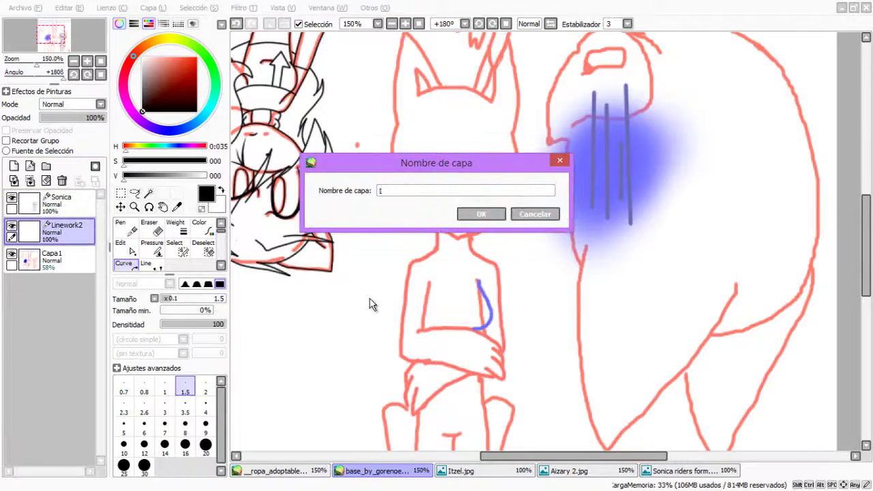
text(Itz)
key(Return)
Select the bangs across the face in Itzel.jpg with a size 16 selection brush and copy them
click(462, 471)
scroll(361, 234, up, 2)
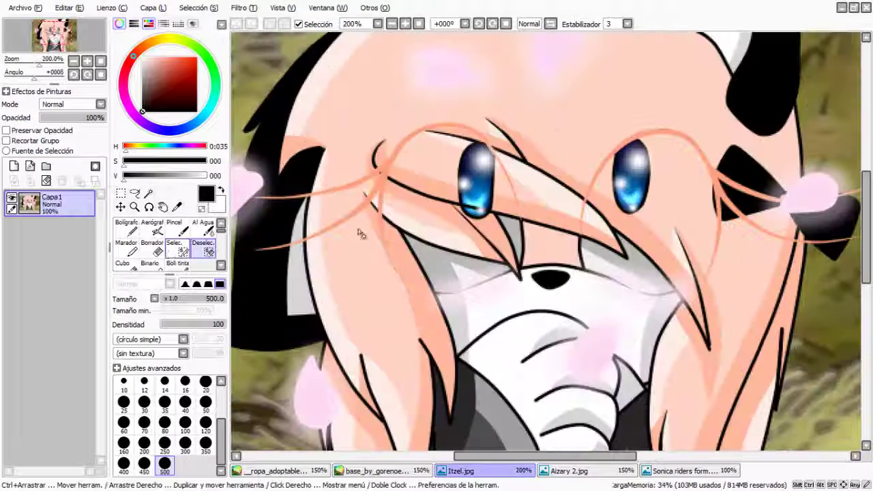
scroll(497, 183, up, 1)
mouse_move(361, 185)
mouse_down()
mouse_move(599, 305)
mouse_move(531, 241)
mouse_move(382, 116)
mouse_up()
mouse_move(451, 96)
mouse_down()
mouse_move(758, 277)
mouse_move(525, 220)
mouse_up()
drag(543, 68, 591, 134)
scroll(591, 134, down, 2)
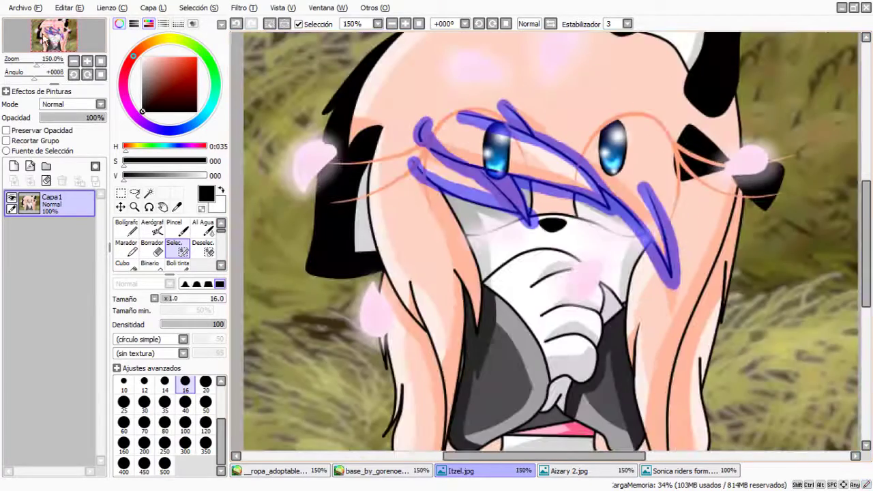
key(ctrl+d)
click(203, 247)
Paste the copied bangs into the base drawing as a layer above Capa1 with 70% opacity
click(280, 471)
scroll(311, 307, up, 1)
click(377, 471)
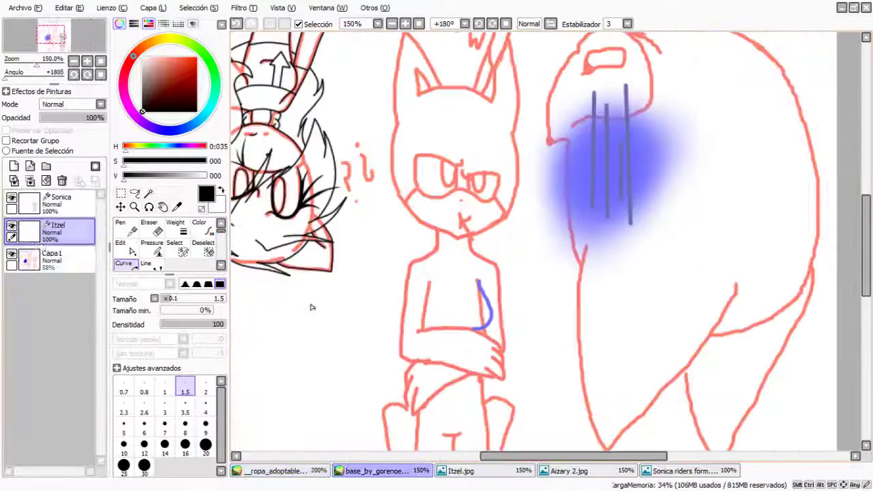
click(72, 256)
key(ctrl+v)
Transform the pasted bangs to fit over the seated character's face and apply the transformation
key(ctrl+t)
drag(507, 318, 384, 86)
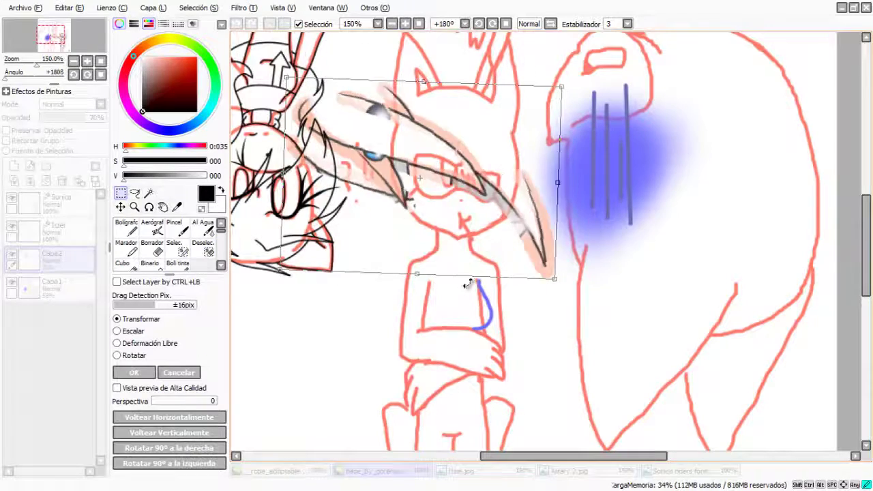
drag(468, 284, 364, 248)
scroll(478, 170, up, 1)
drag(519, 123, 471, 181)
scroll(471, 181, up, 3)
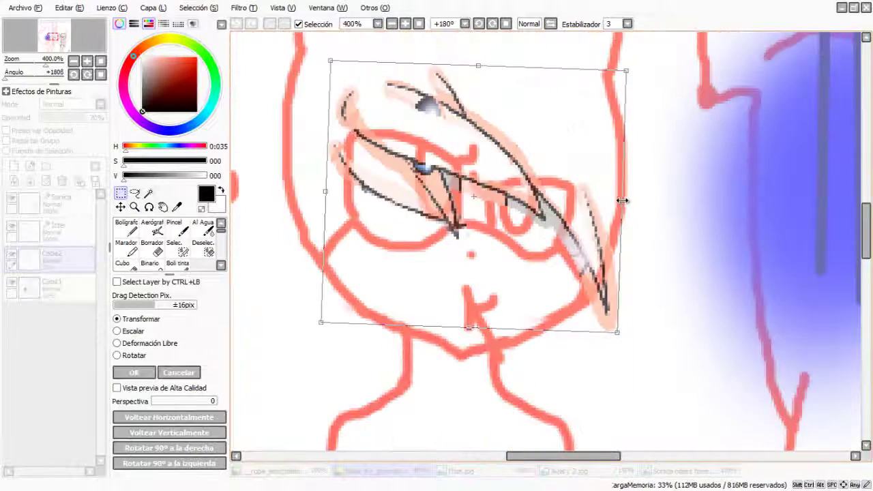
drag(503, 230, 526, 236)
drag(421, 209, 390, 218)
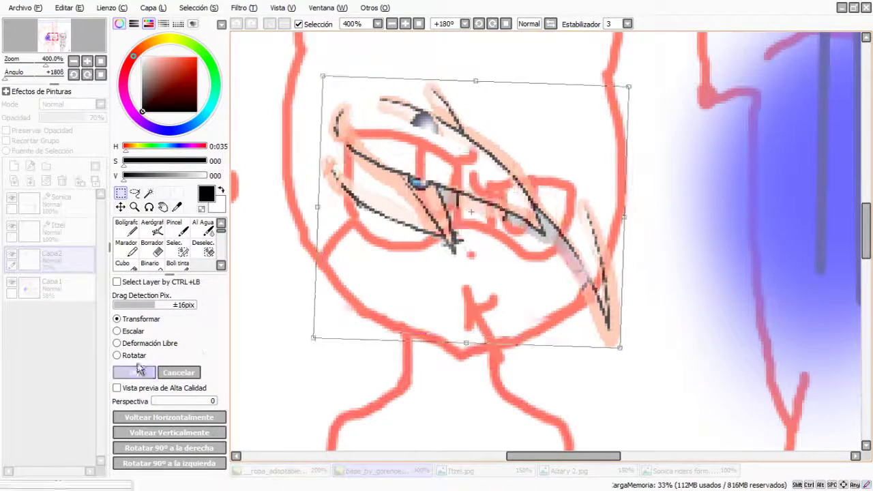
click(139, 372)
Trace the upper bangs strands over the pasted reference on the Itzel layer with a size 1.5 curve
click(58, 225)
scroll(471, 205, up, 2)
click(345, 72)
click(326, 123)
click(747, 333)
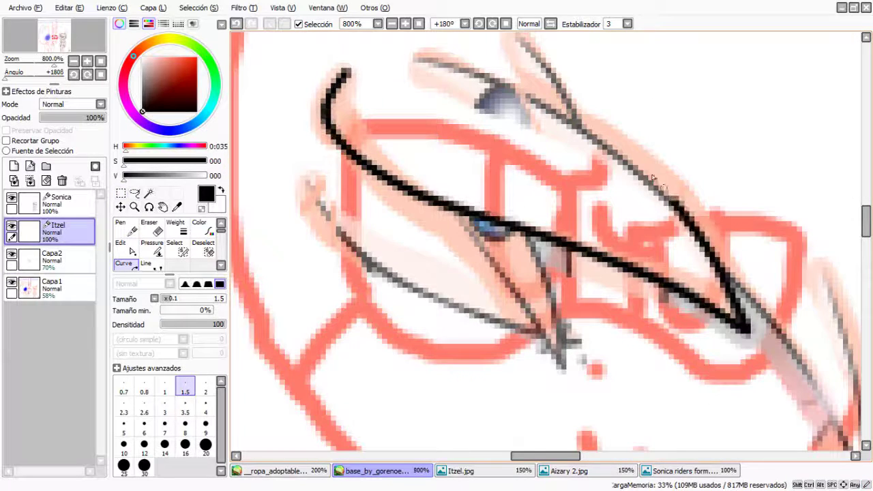
click(413, 60)
key(Return)
Trace the lower bangs strand, its pointed tip and the long strand running down the right cheek
click(306, 176)
click(542, 334)
key(Return)
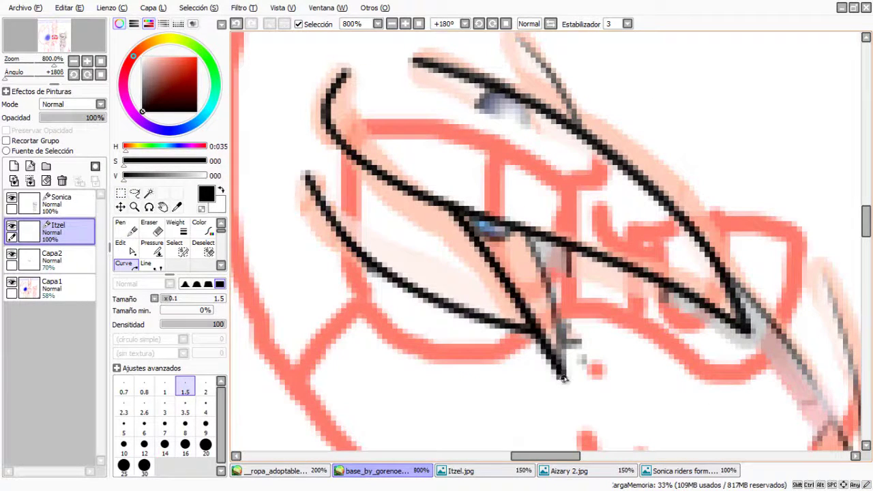
scroll(563, 379, down, 2)
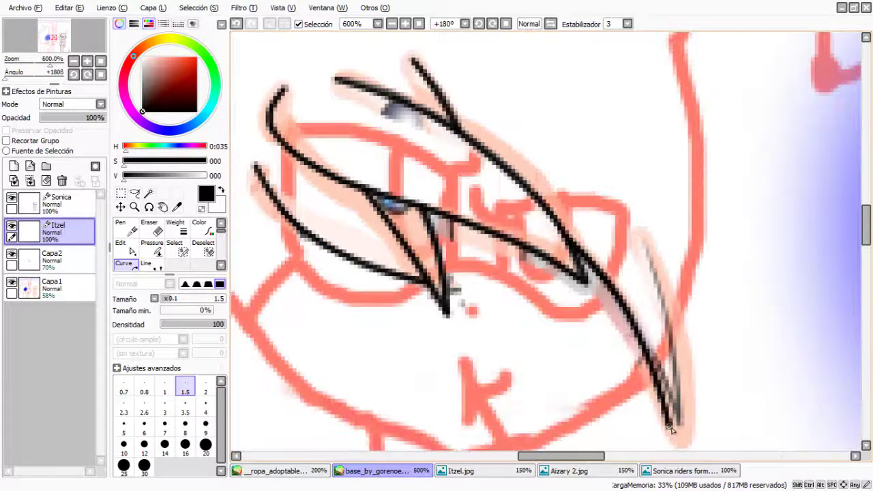
Delete the Capa2 layer holding the pasted bangs reference
click(52, 259)
scroll(546, 273, down, 2)
click(62, 180)
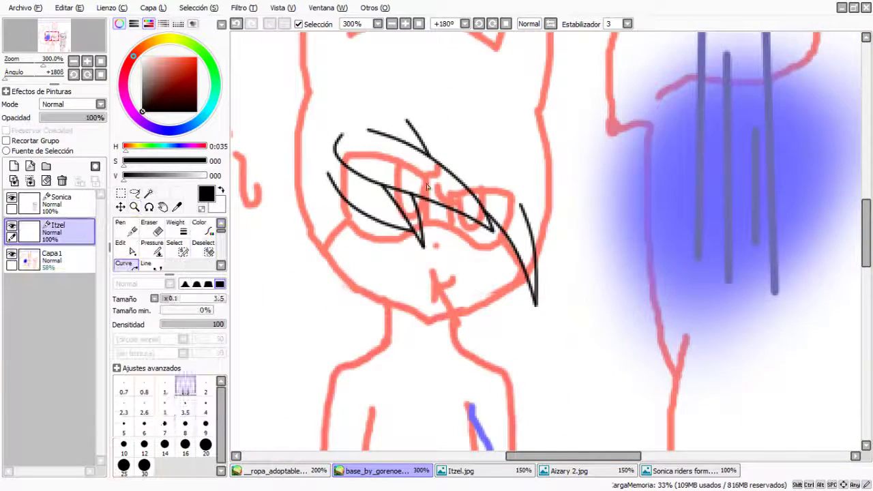
Outline the top and sides of the seated character's left eye with a size 3 curve
scroll(552, 254, up, 3)
click(165, 407)
click(345, 75)
click(333, 258)
key(Return)
scroll(546, 273, down, 2)
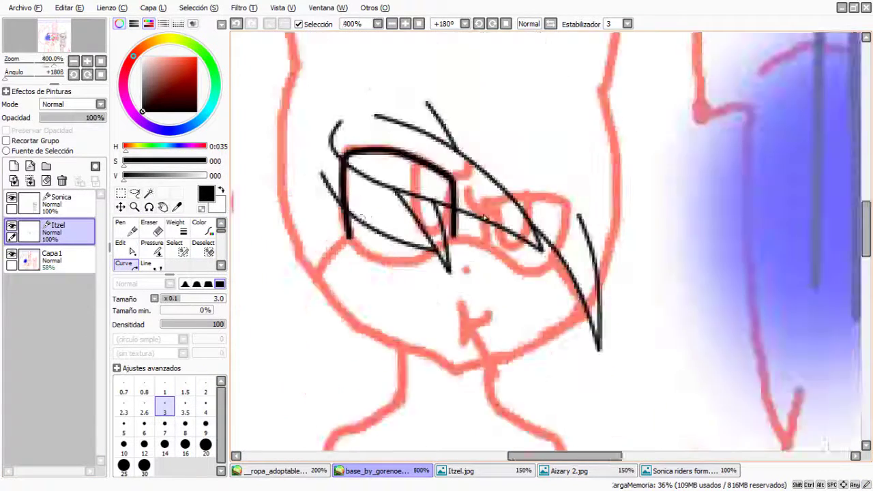
Outline the top and sides of the seated character's right eye with the size 3 curve
scroll(546, 273, up, 2)
click(502, 246)
click(501, 167)
click(665, 164)
drag(663, 204, 641, 283)
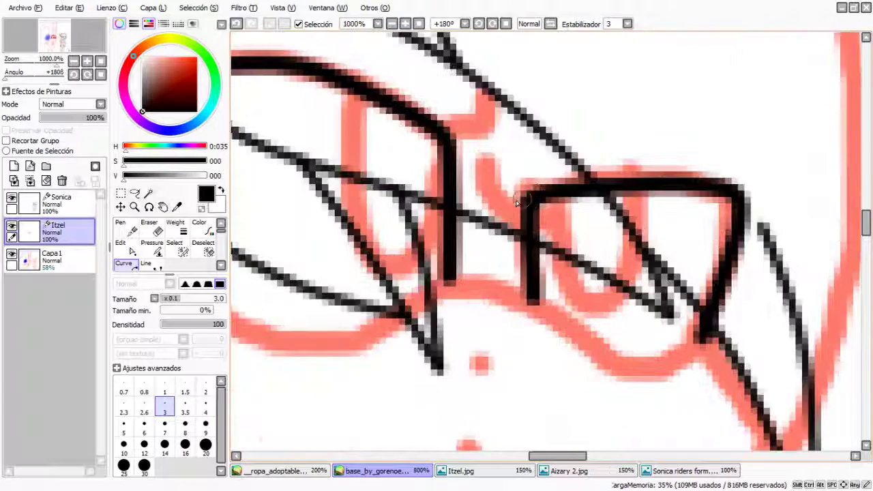
scroll(546, 273, down, 5)
Check the eye lines without the Capa1 sketch and draw a curved lash sweeping outwards from the left eye's outer corner
click(11, 258)
click(11, 258)
scroll(423, 170, up, 2)
scroll(423, 170, down, 1)
drag(423, 136, 307, 215)
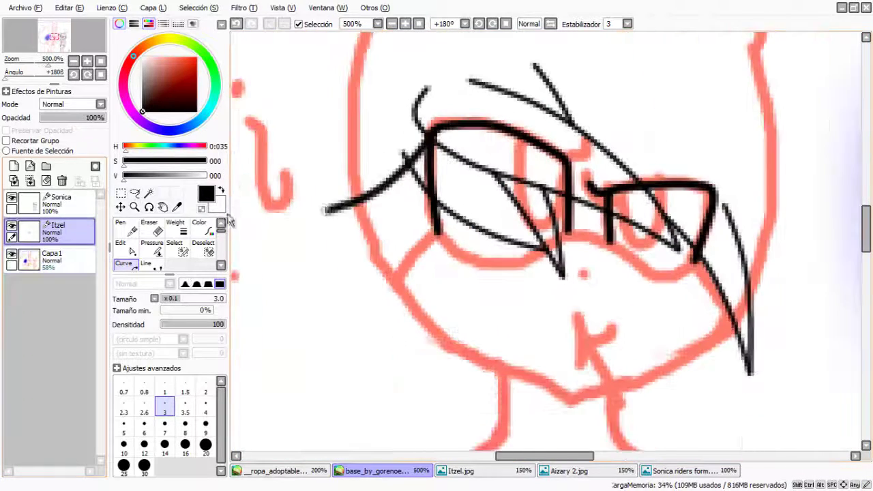
Draw the curved lashes at the outer corners of both eyes with the size 3 curve
scroll(423, 171, up, 1)
drag(418, 199, 377, 228)
scroll(392, 141, down, 2)
scroll(569, 169, up, 2)
drag(594, 161, 649, 217)
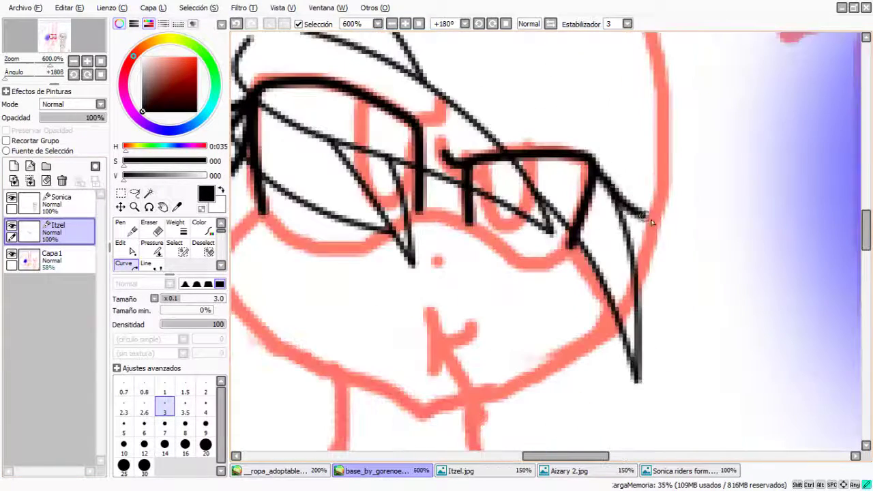
scroll(442, 178, down, 1)
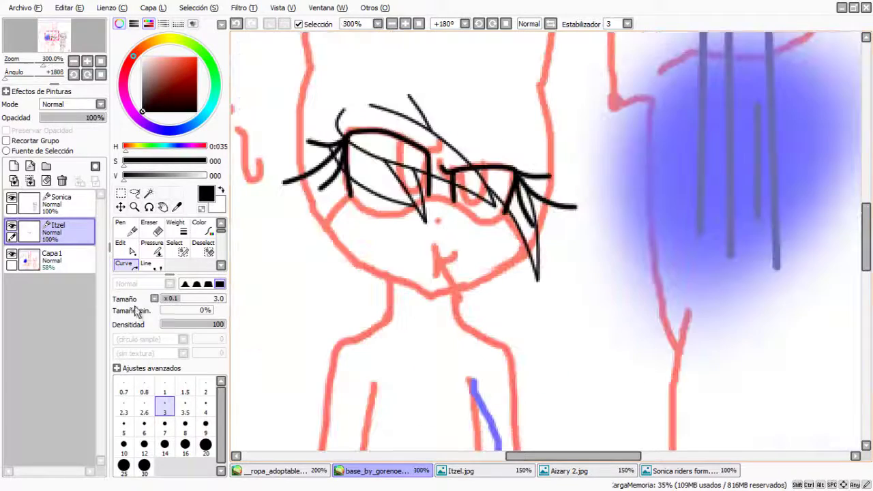
Draw the U-shaped irises inside both of the seated character's eyes with a size 1.5 curve
click(11, 254)
scroll(430, 266, up, 1)
click(11, 254)
scroll(429, 266, up, 1)
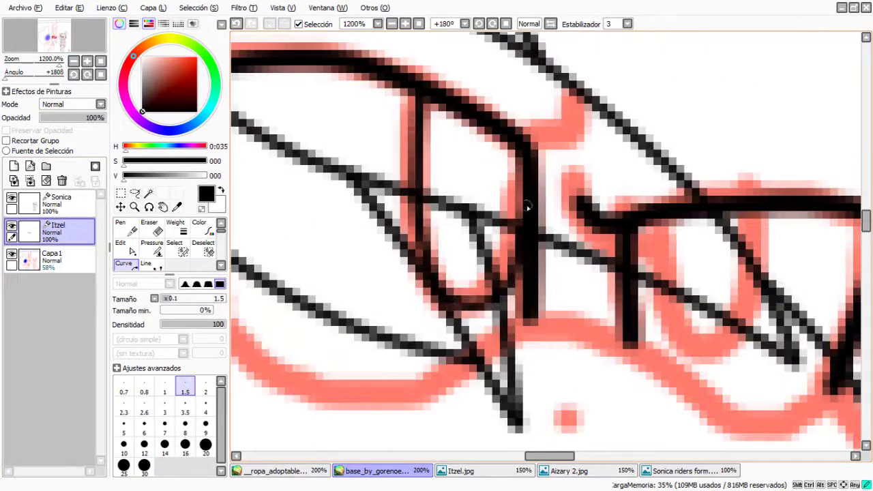
scroll(528, 206, down, 2)
scroll(527, 207, up, 1)
scroll(527, 206, down, 1)
Hide the Capa1 sketch and lower the point pressure at the lash tips and eye outline ends to taper them
click(11, 254)
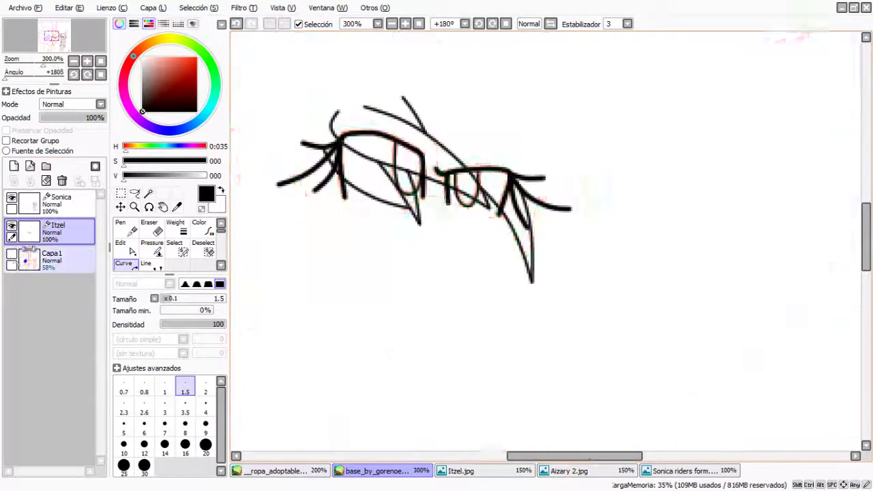
click(152, 247)
scroll(491, 182, up, 1)
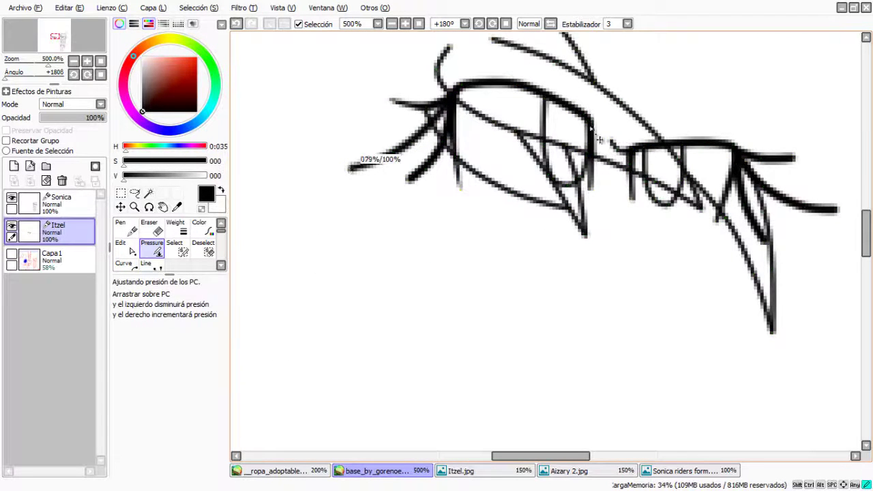
scroll(556, 202, down, 2)
scroll(471, 225, up, 2)
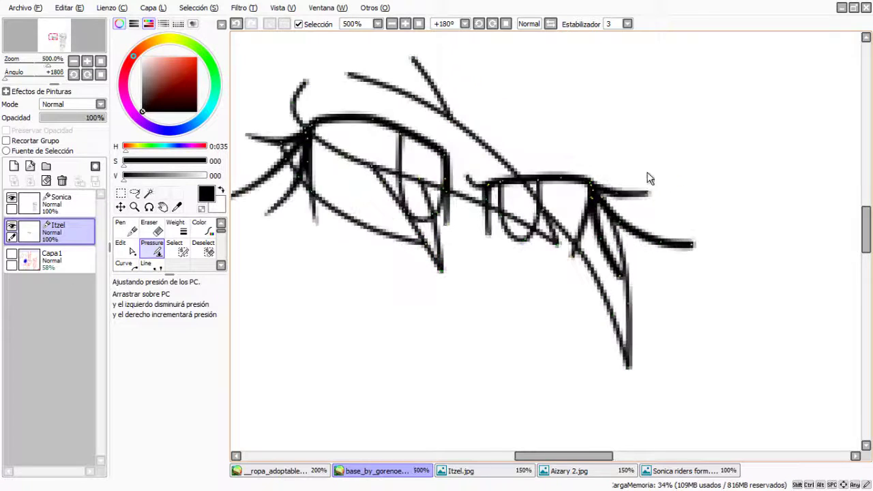
scroll(348, 118, down, 1)
scroll(565, 222, up, 1)
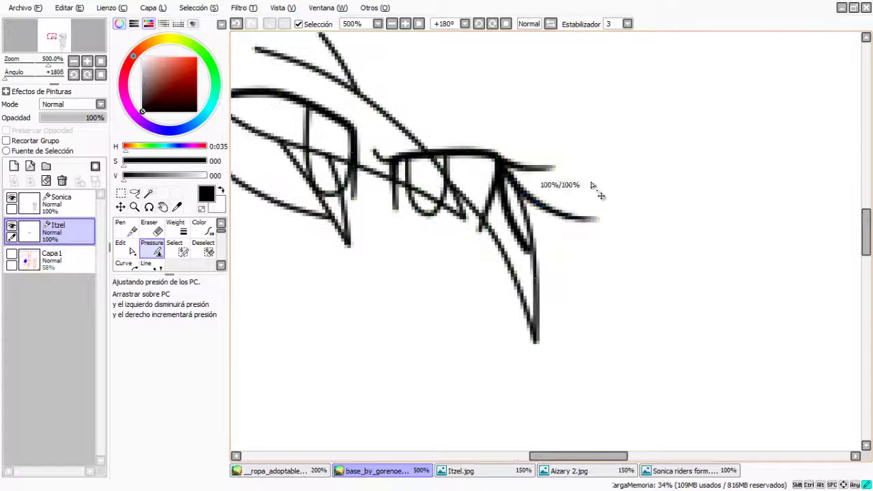
scroll(549, 229, down, 2)
Show the Capa1 sketch and draw the short mouth line and the lower eyelids with the size 1.5 curve
click(124, 264)
click(12, 254)
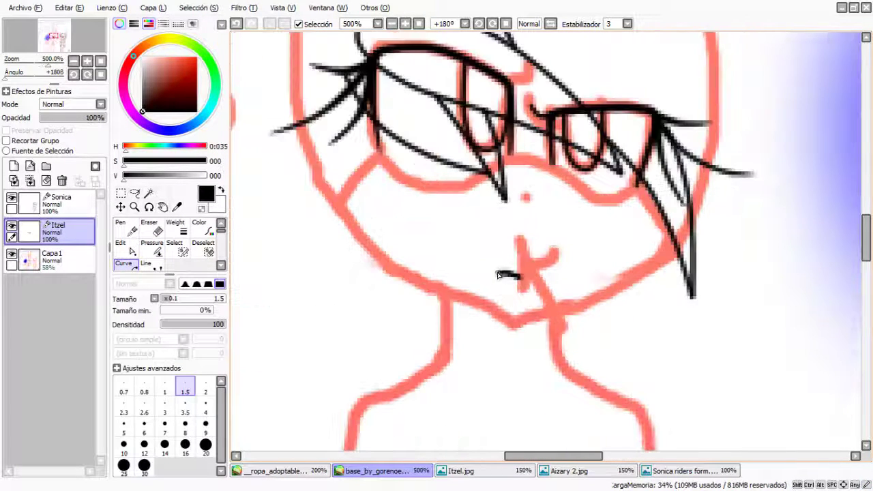
scroll(559, 181, up, 3)
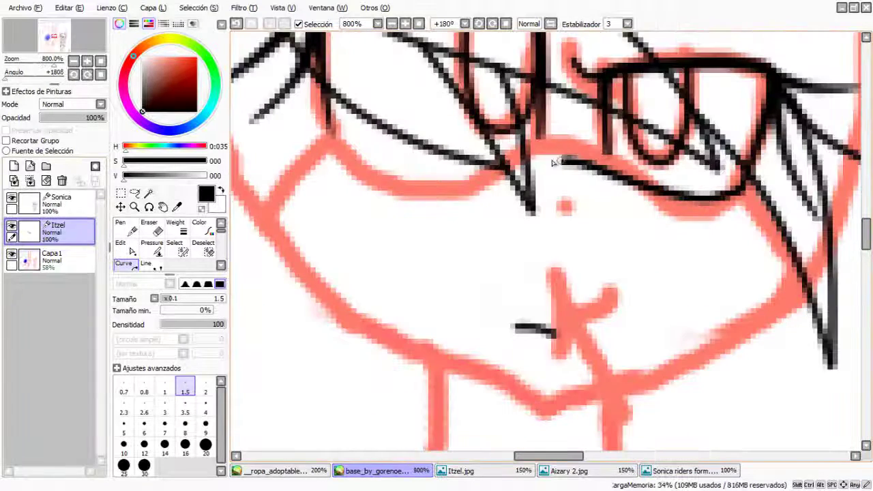
Taper the ends of the lower eyelid lines by adjusting point pressure and check the face without the Capa1 sketch
click(121, 244)
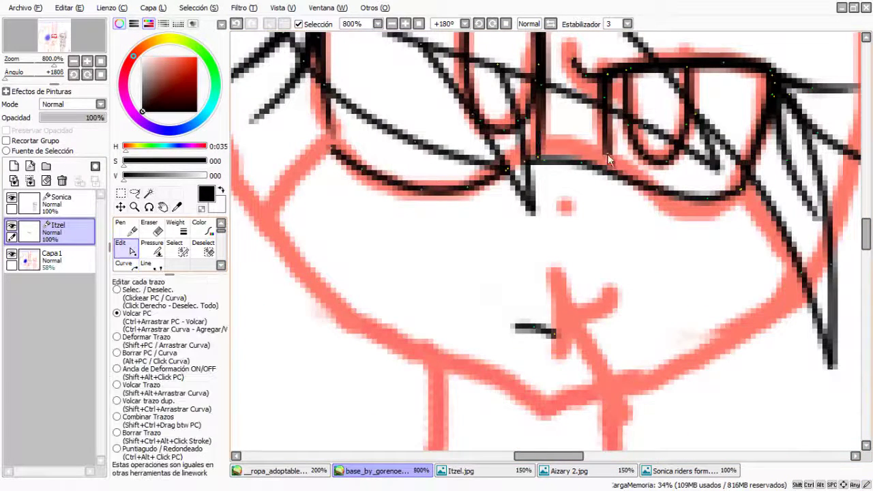
click(151, 247)
scroll(663, 185, down, 2)
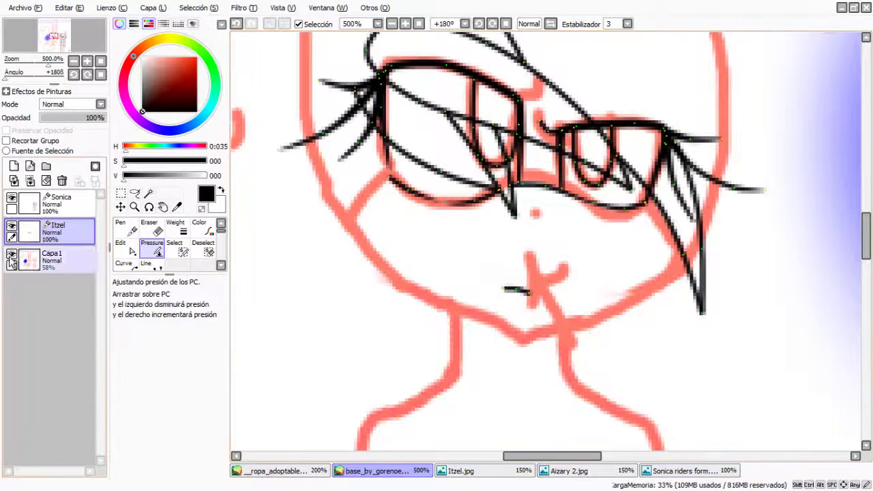
click(11, 254)
scroll(437, 246, down, 3)
Show the Capa1 sketch and draw the lower hair contour sweeping from the neck up both sides of the face
click(124, 263)
click(12, 254)
scroll(521, 345, up, 2)
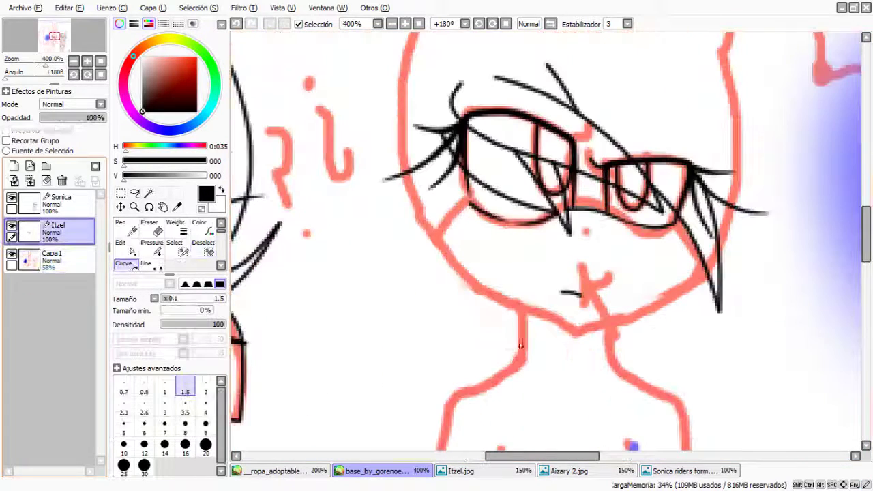
drag(374, 207, 409, 344)
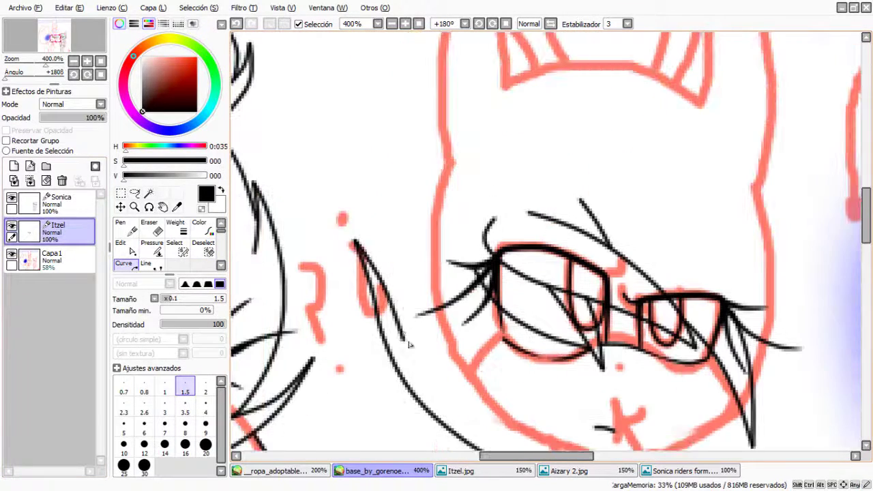
scroll(463, 344, up, 2)
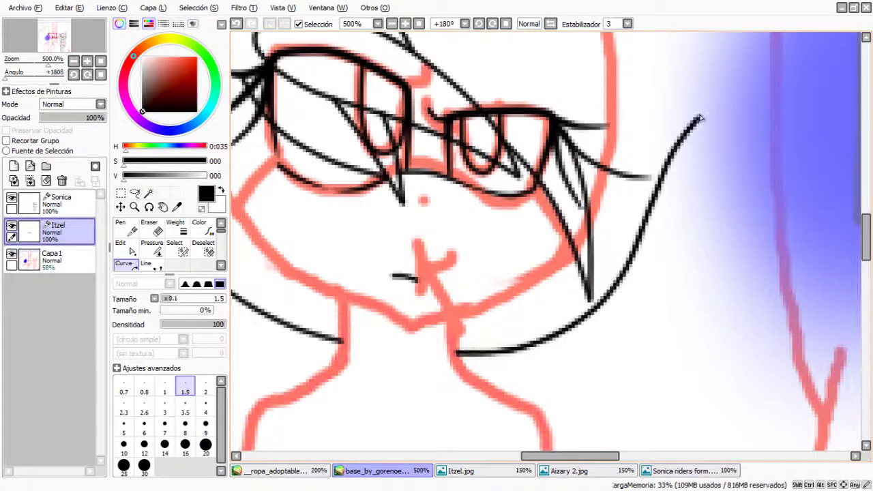
Finish the pointed hair tip beside the right cheek and extend the side hair outlines upwards past the head
scroll(634, 190, down, 4)
scroll(614, 273, up, 3)
click(604, 369)
click(612, 318)
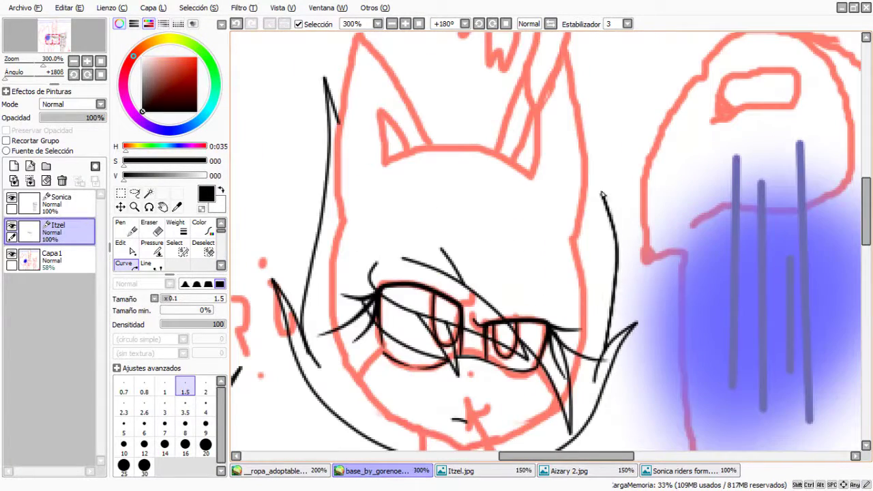
Draw a tall pointed hair tuft rising above the head between the ears with the size 1.5 curve
scroll(584, 256, up, 1)
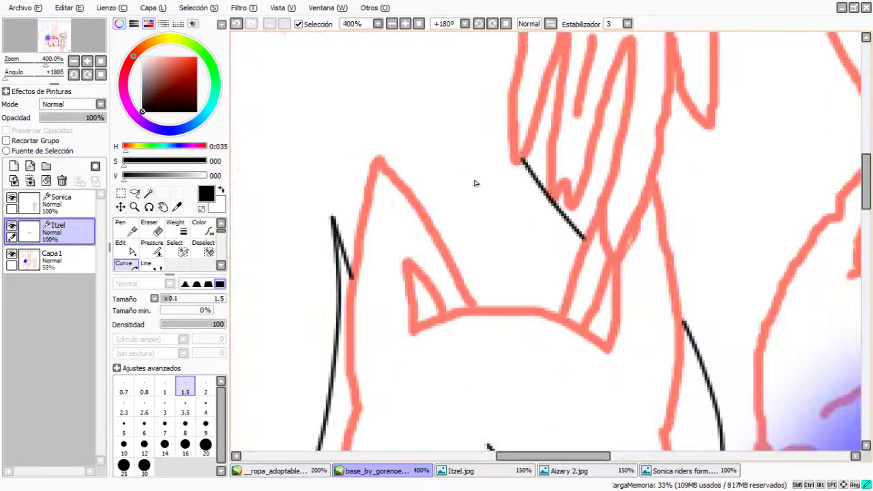
click(512, 125)
scroll(512, 125, down, 3)
scroll(445, 169, up, 3)
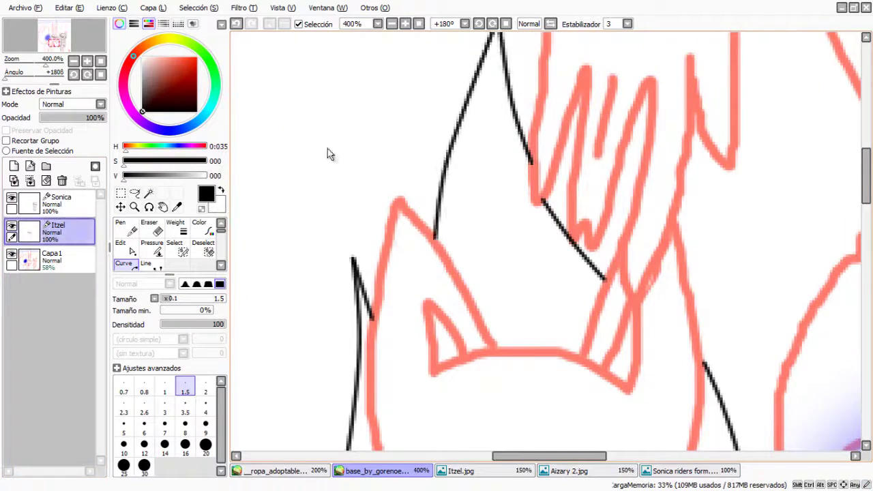
scroll(328, 153, down, 3)
Draw a pointed hair lock curving from below the left eye onto the cheek and check it without the sketch
scroll(430, 220, up, 5)
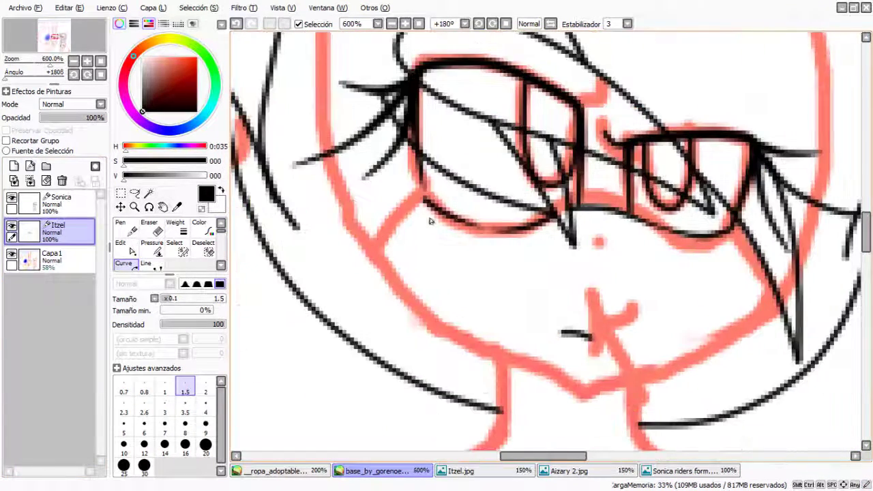
click(460, 312)
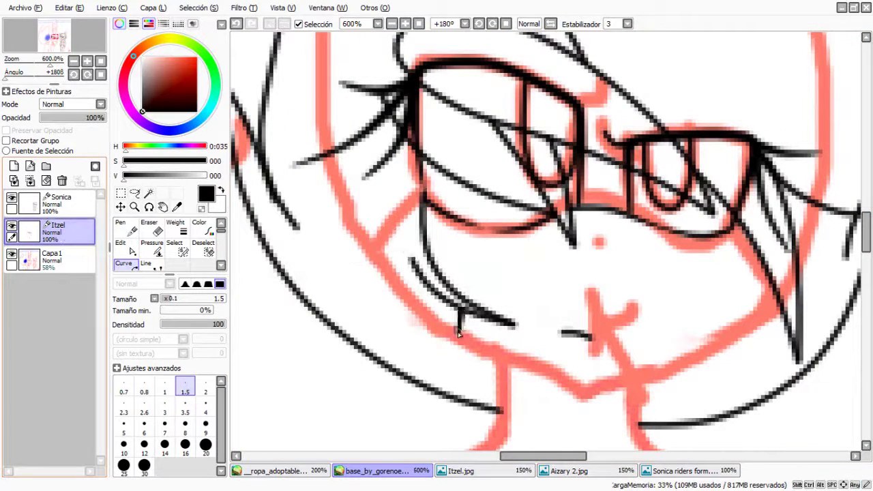
scroll(308, 261, down, 5)
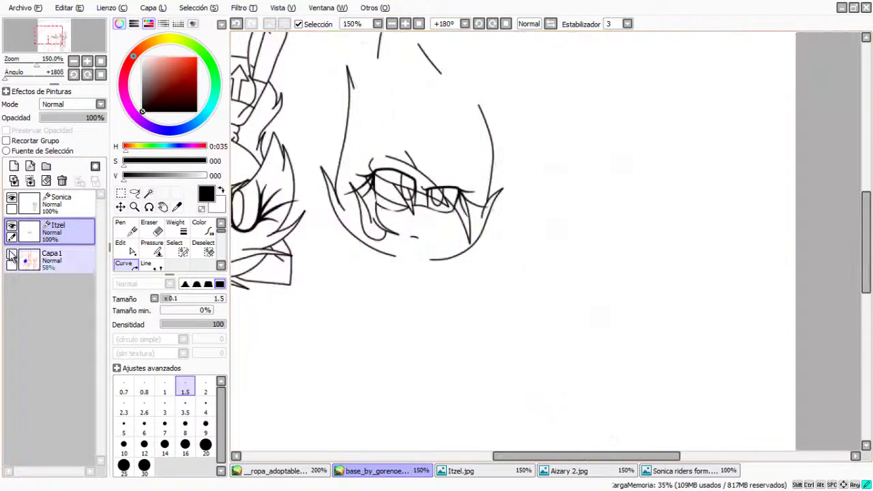
Check the Itzel.jpg reference and draw the jaw line from the left cheek lock across the chin to the right bangs
scroll(425, 249, up, 5)
click(487, 471)
click(375, 471)
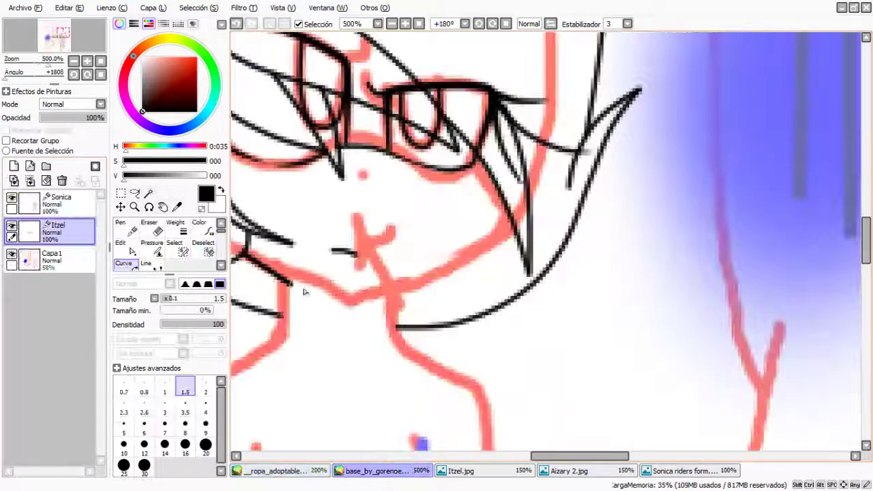
scroll(418, 285, down, 5)
click(12, 254)
scroll(483, 216, up, 5)
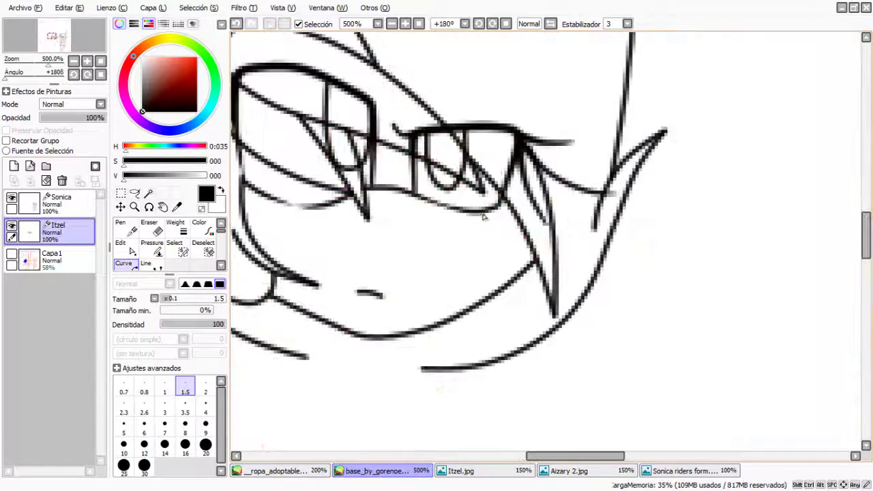
Show the Capa1 sketch and trace the left side of the head and the left ear's outline
scroll(513, 216, down, 5)
click(11, 254)
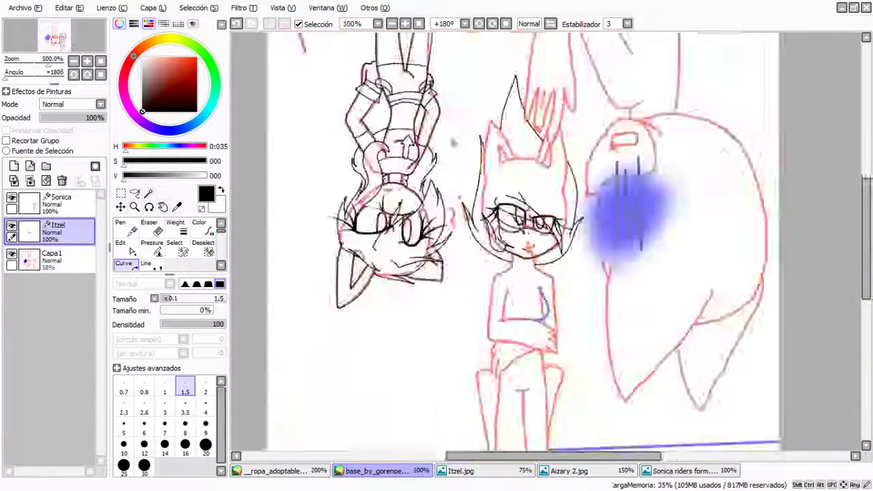
scroll(446, 176, up, 5)
scroll(446, 176, down, 2)
scroll(558, 269, up, 4)
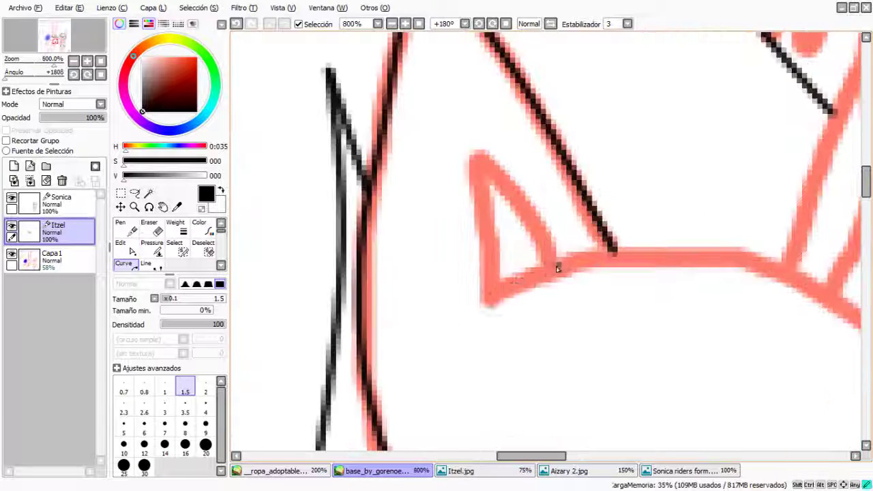
Outline both inner ear triangles, the right ear's edge and the right side of the head
scroll(443, 236, down, 2)
drag(444, 236, 488, 113)
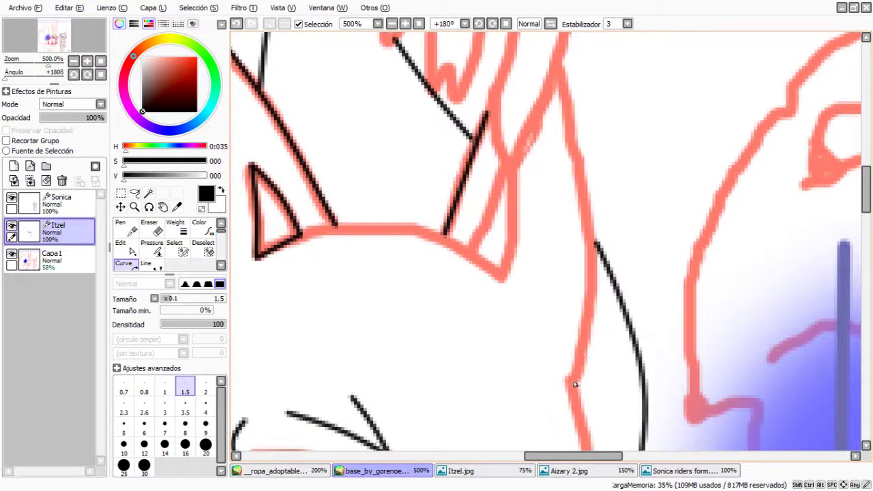
scroll(515, 189, up, 1)
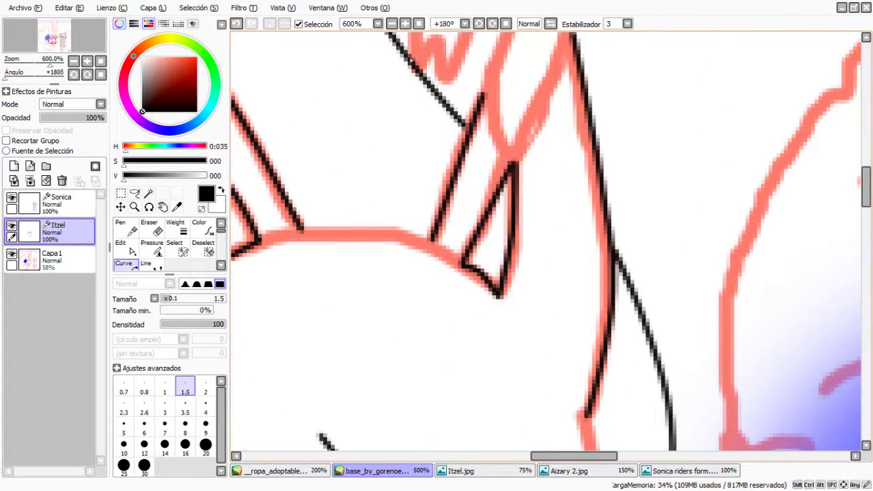
Trace the neck, shoulders and outer upper arms over the sketch and check the lines without Capa1
drag(325, 443, 405, 231)
drag(298, 360, 356, 240)
scroll(589, 123, up, 1)
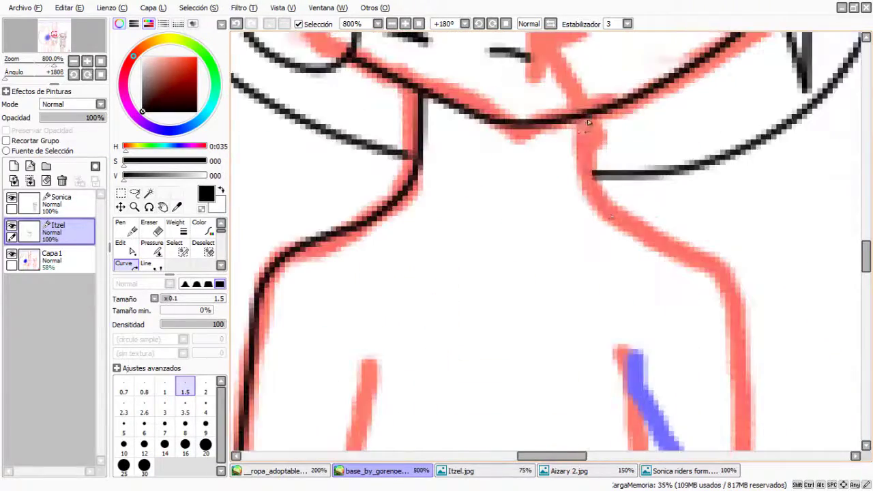
scroll(729, 307, down, 3)
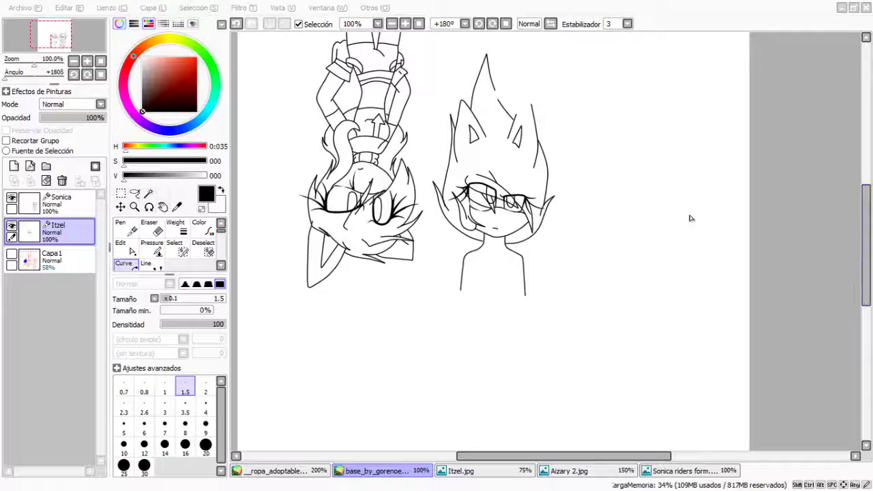
Draw both sides of the torso between the arms and try a V-shaped neckline across the chest
scroll(690, 218, up, 4)
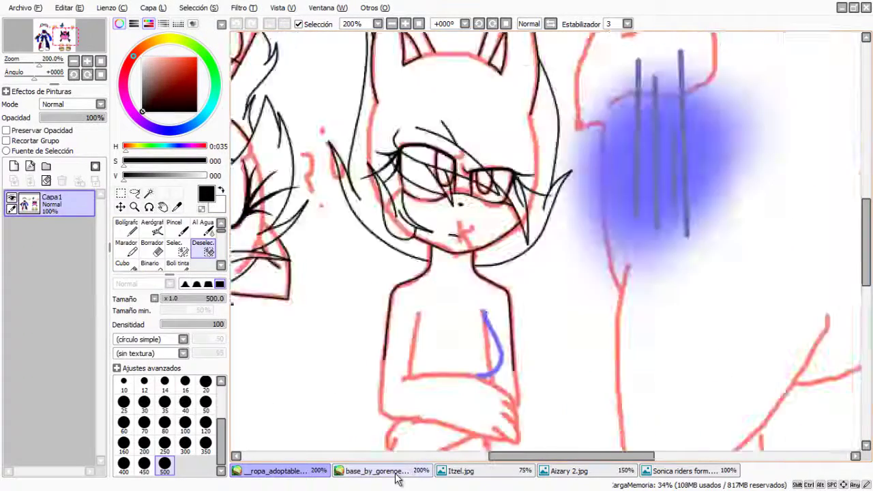
click(382, 471)
drag(437, 319, 432, 372)
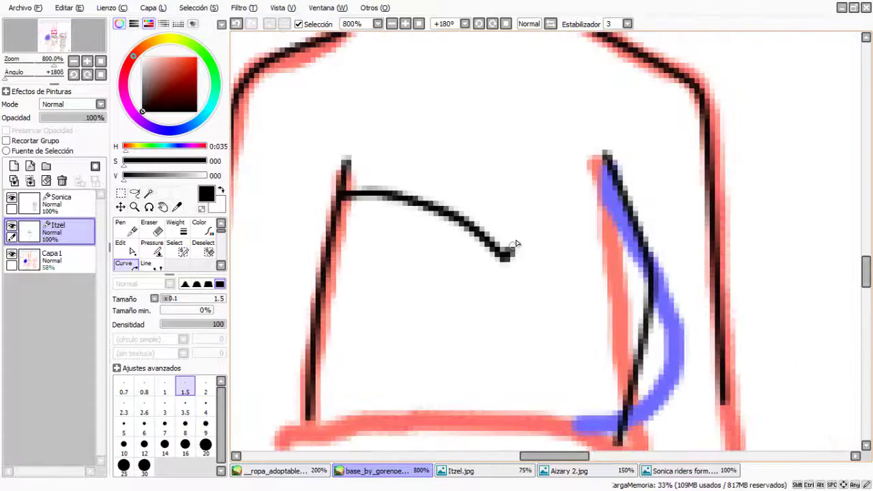
drag(516, 243, 601, 158)
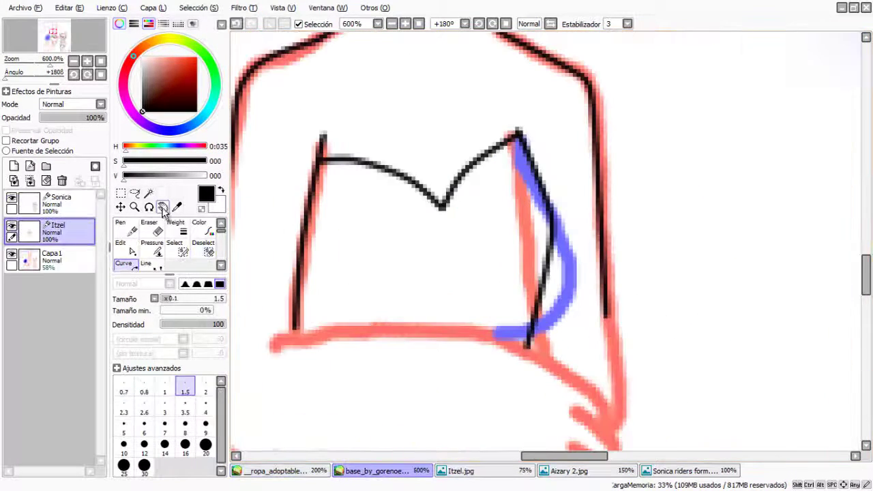
key(ctrl+z)
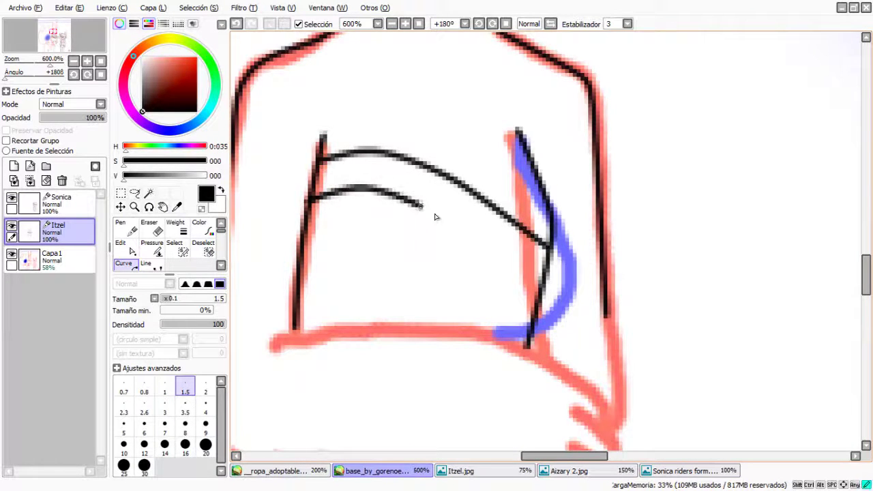
Draw crossing diagonal bandage bands around the chest between the torso sides with the size 1.5 curve
drag(435, 217, 543, 280)
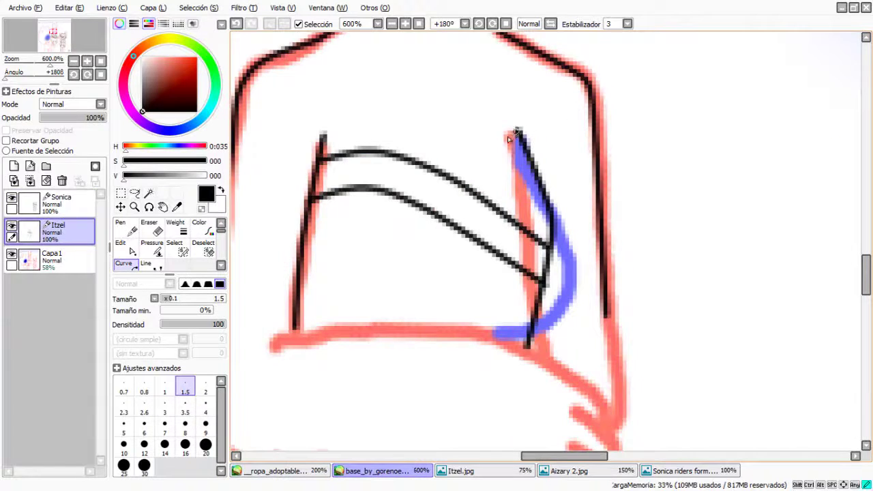
click(120, 242)
drag(251, 194, 304, 244)
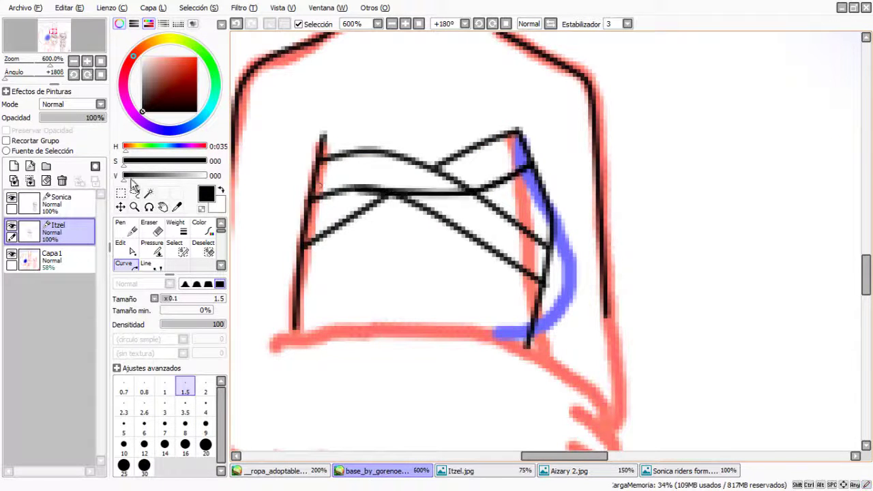
key(Delete)
key(minus)
key(minus)
key(minus)
key(minus)
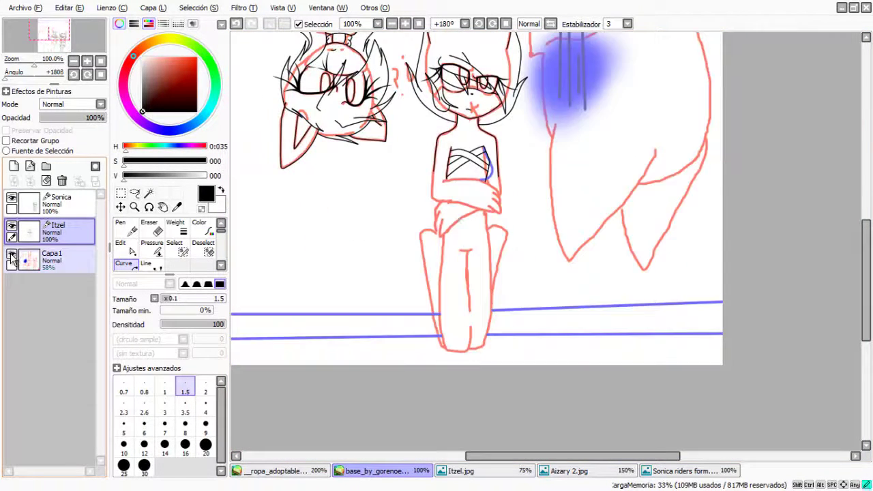
Check the clothing reference and outline the left half of the large bow beside Itzel's arm with the Curve tool
click(280, 471)
click(407, 471)
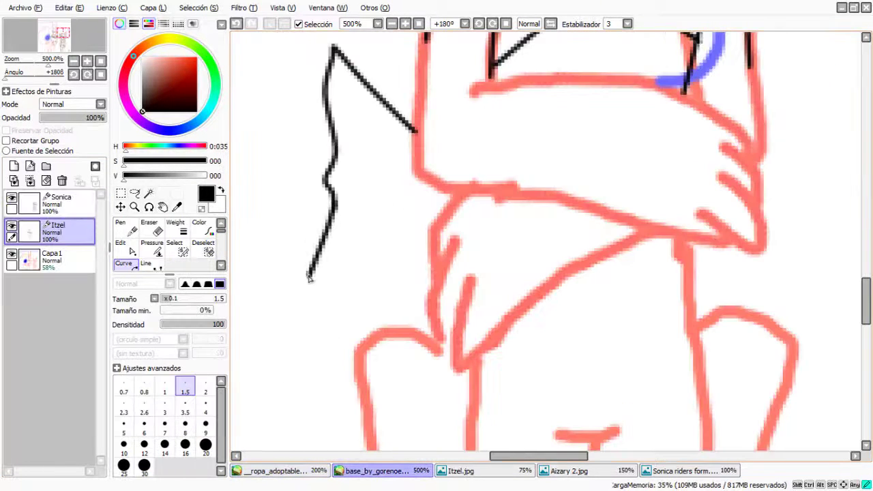
key(minus)
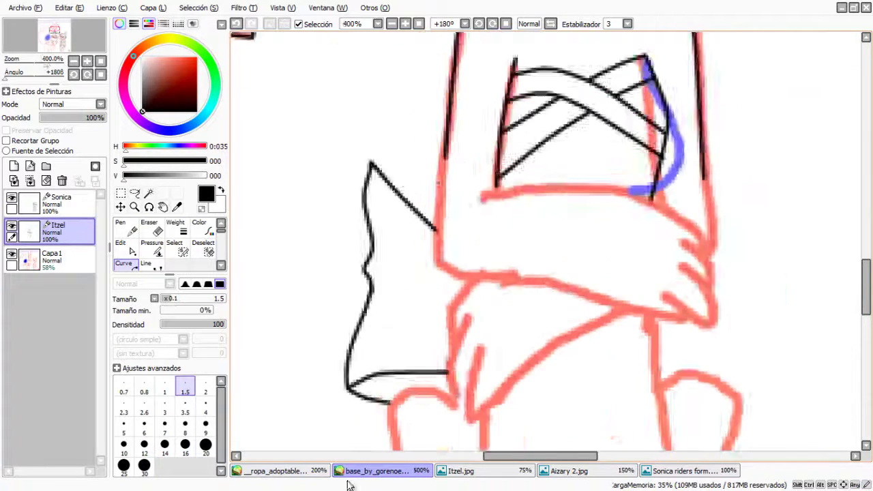
key(minus)
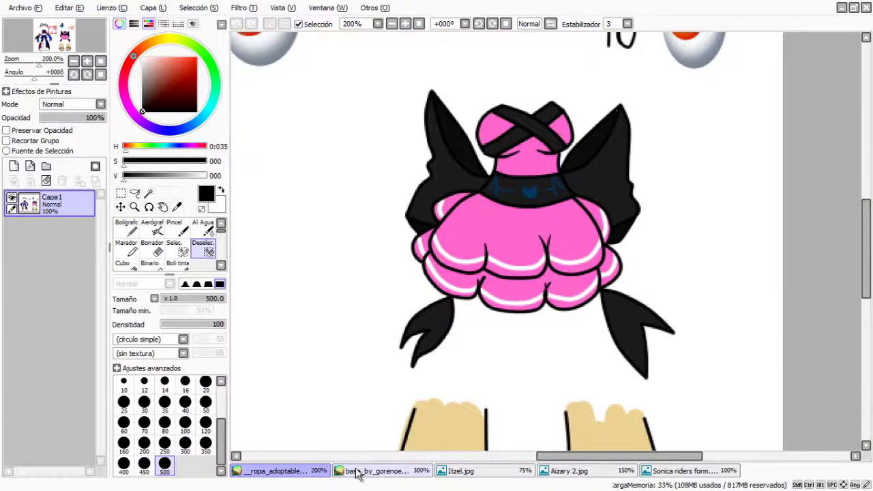
Try drawing the skirt's scalloped lower ruffle across the upper legs, following the clothing reference
click(355, 472)
click(448, 380)
click(473, 269)
click(447, 409)
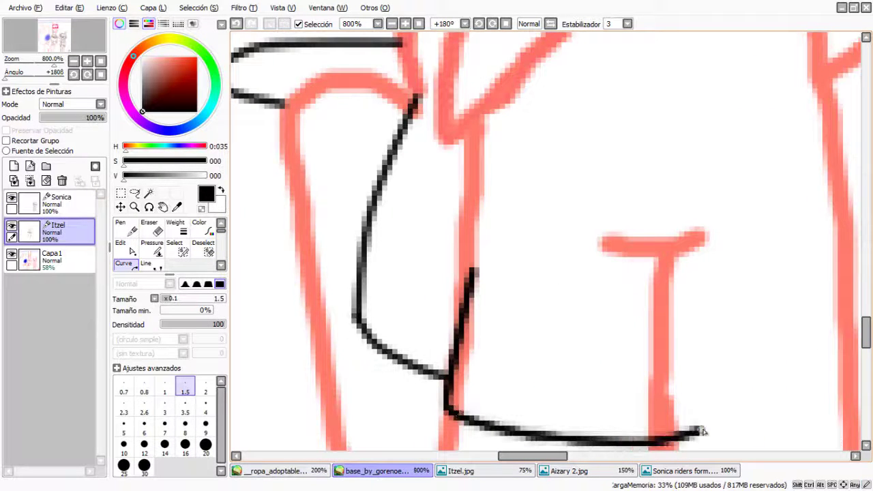
click(702, 431)
click(703, 295)
drag(713, 445, 536, 380)
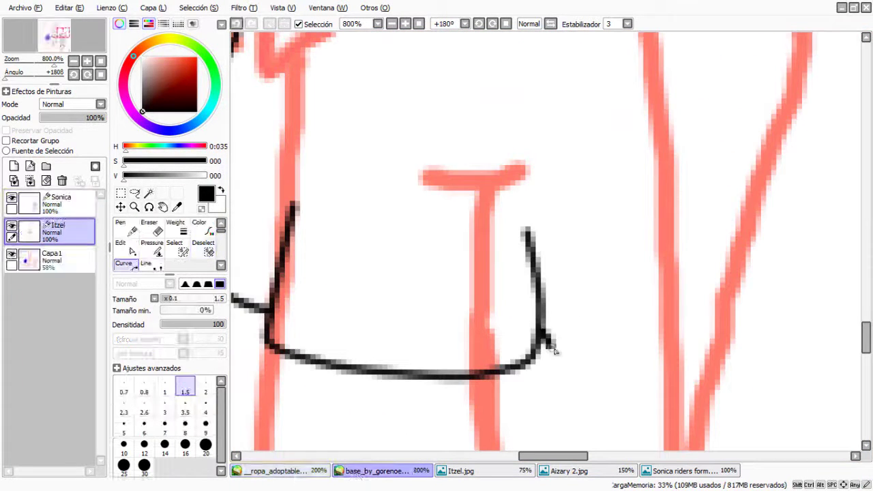
click(663, 86)
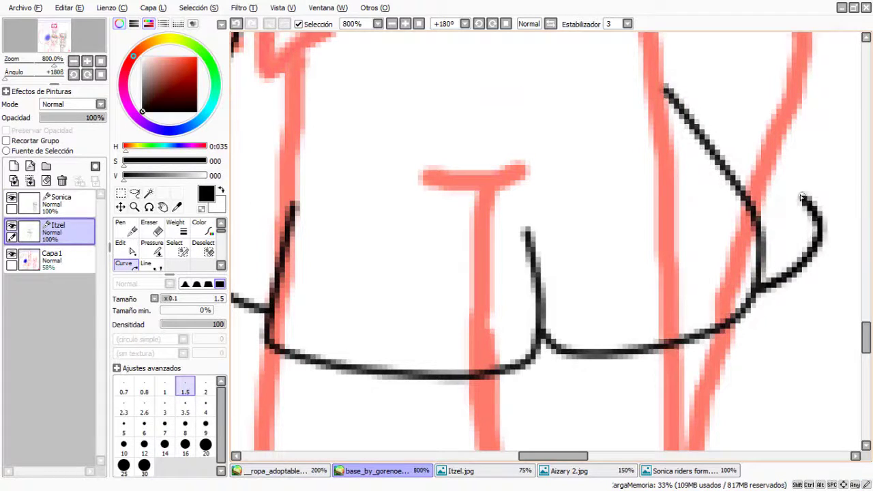
double_click(803, 198)
Try adding a second scalloped tier below the crossed arms, and undo the freehand skirt lines
scroll(804, 198, down, 3)
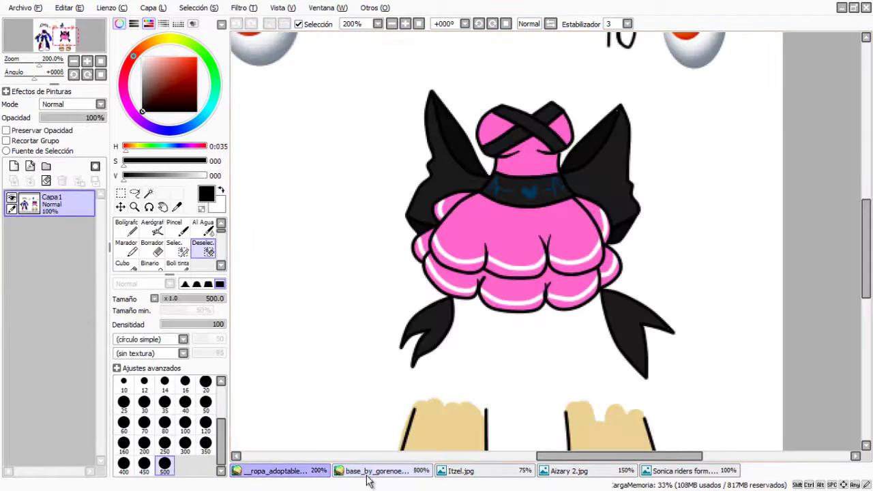
click(375, 471)
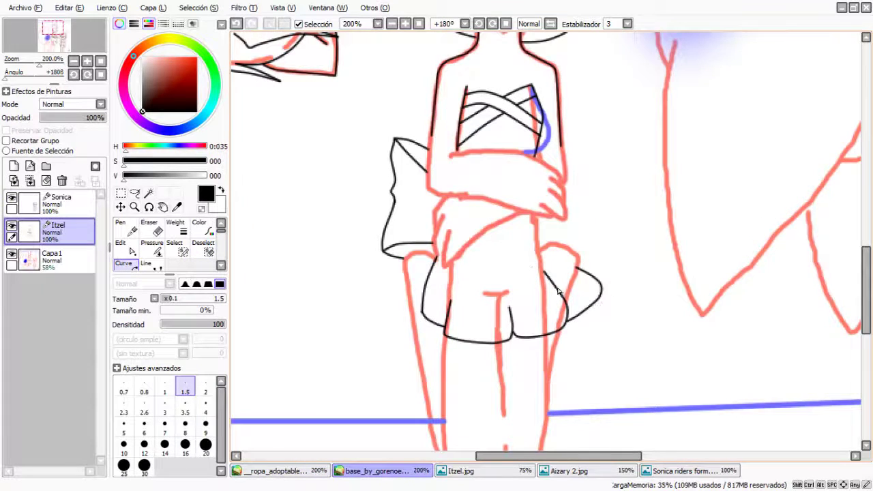
scroll(486, 266, up, 3)
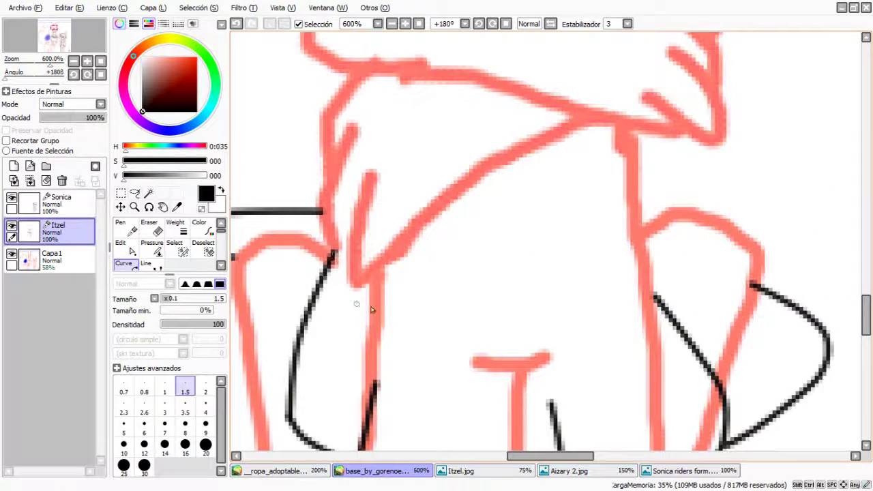
click(508, 356)
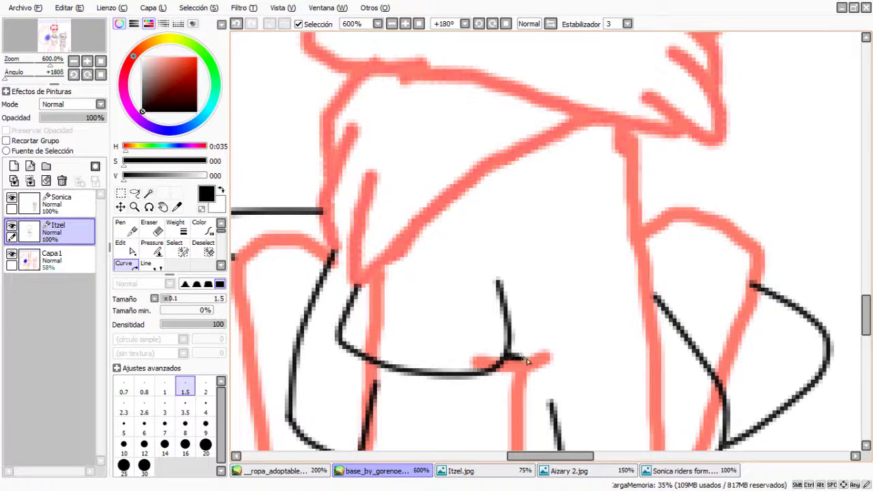
scroll(669, 282, down, 2)
key(Escape)
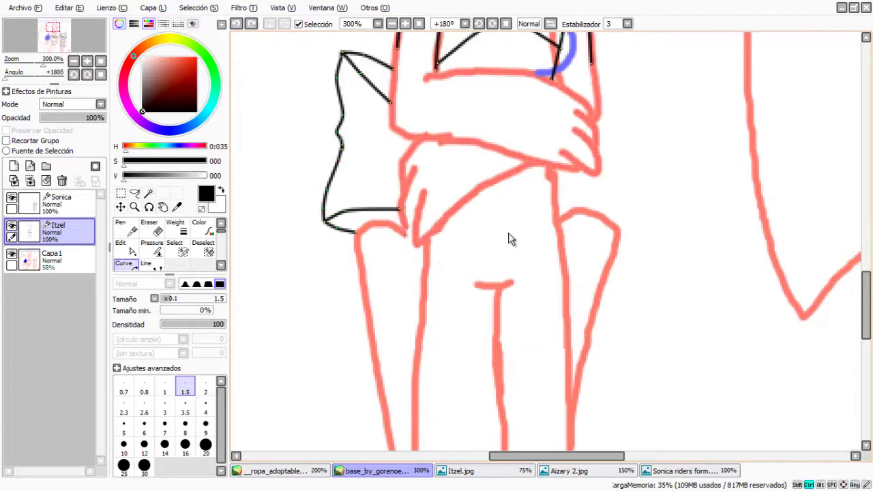
Trace the left elbow and the lower and upper edges of the forearm crossing the torso with the size 1.5 curve
scroll(507, 238, up, 2)
click(120, 247)
click(123, 267)
click(378, 230)
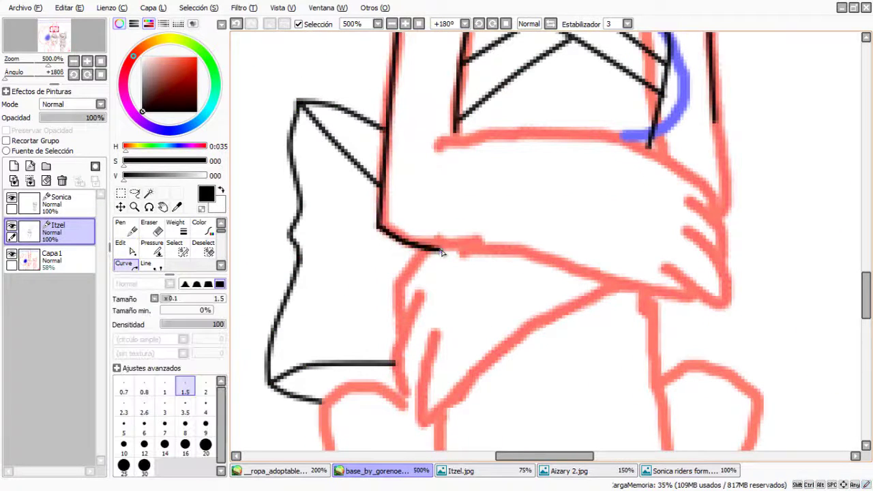
scroll(400, 142, up, 2)
scroll(400, 175, down, 1)
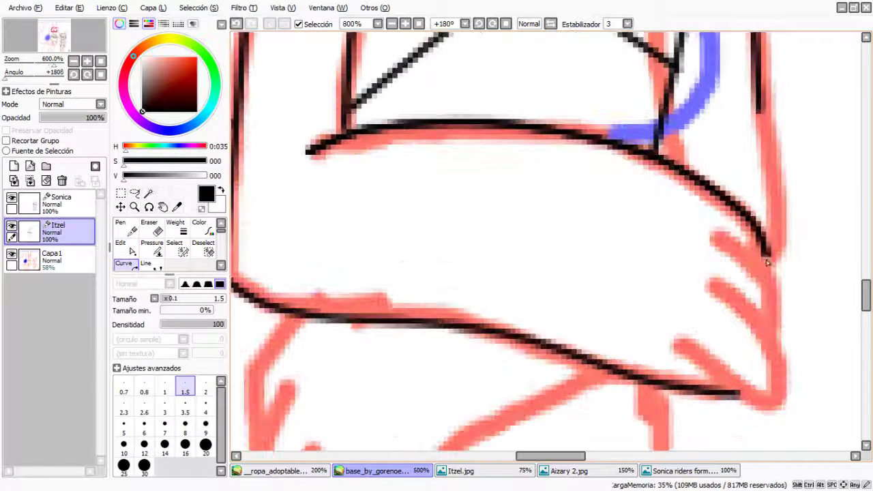
Trace the outer edge of the hand at the end of the upper forearm and its three finger lines
scroll(591, 160, up, 3)
click(591, 159)
click(357, 349)
scroll(478, 273, down, 1)
click(674, 361)
click(458, 279)
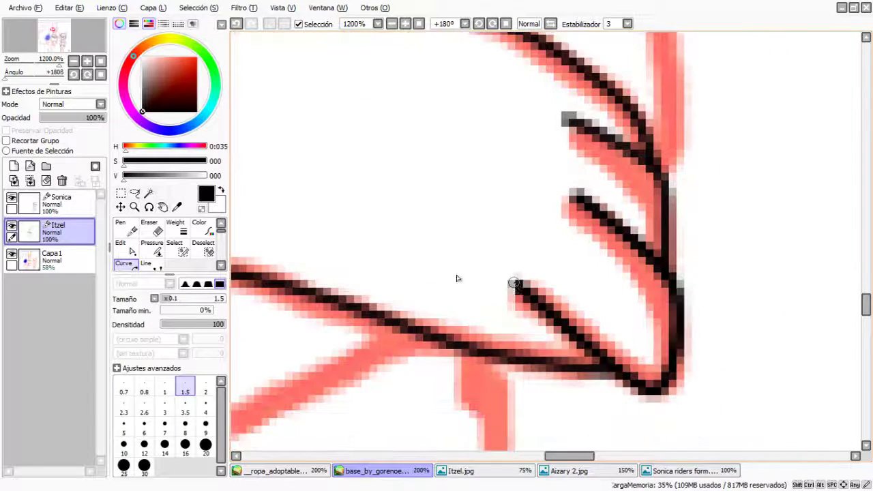
scroll(458, 279, down, 2)
Trace the second forearm's lower edge beneath the crossed arm, with its hand outline and finger lines
click(145, 254)
click(124, 265)
scroll(526, 273, up, 3)
click(631, 218)
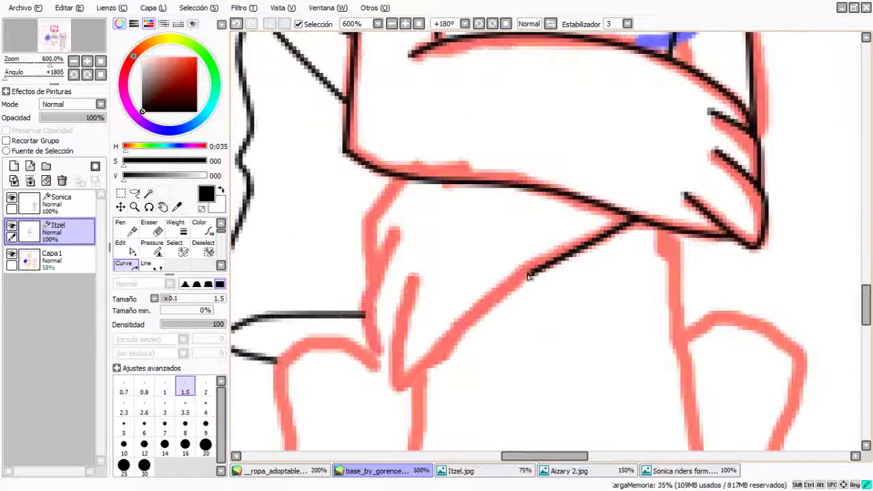
click(395, 389)
click(423, 266)
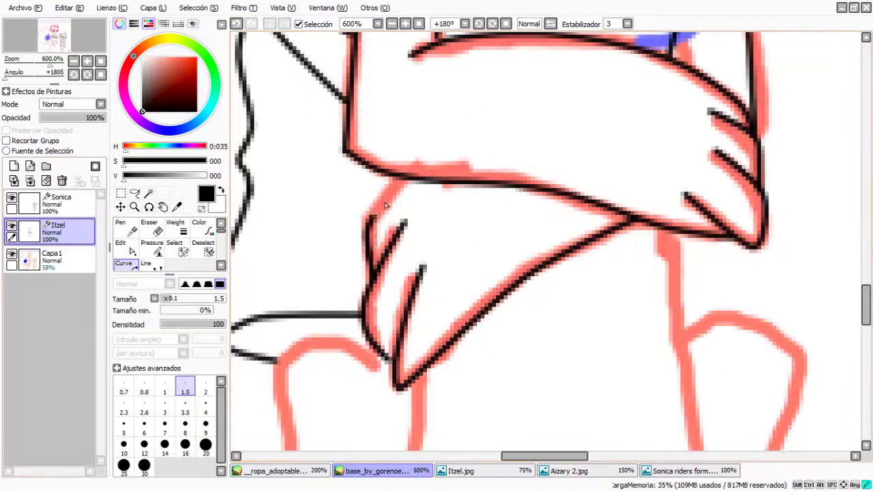
Check the clothing reference and outline the right half of the bow beside the other arm
scroll(437, 218, down, 6)
scroll(456, 249, up, 2)
click(286, 471)
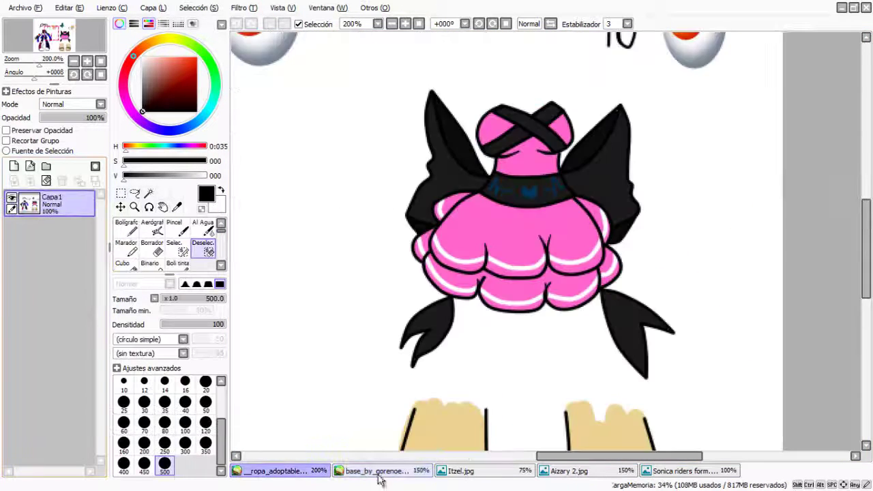
click(375, 471)
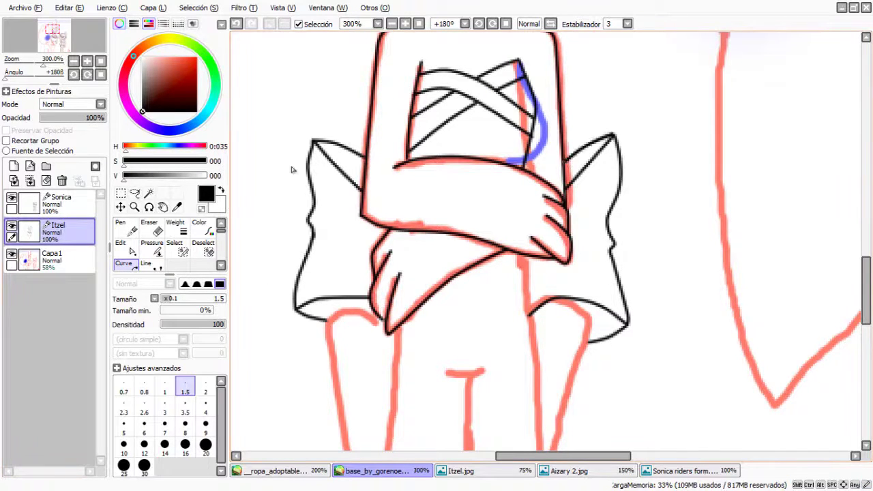
Paint a size 16 selection over the pink ruffled skirt in the clothing reference and copy it
scroll(291, 169, down, 5)
scroll(437, 246, up, 2)
click(286, 471)
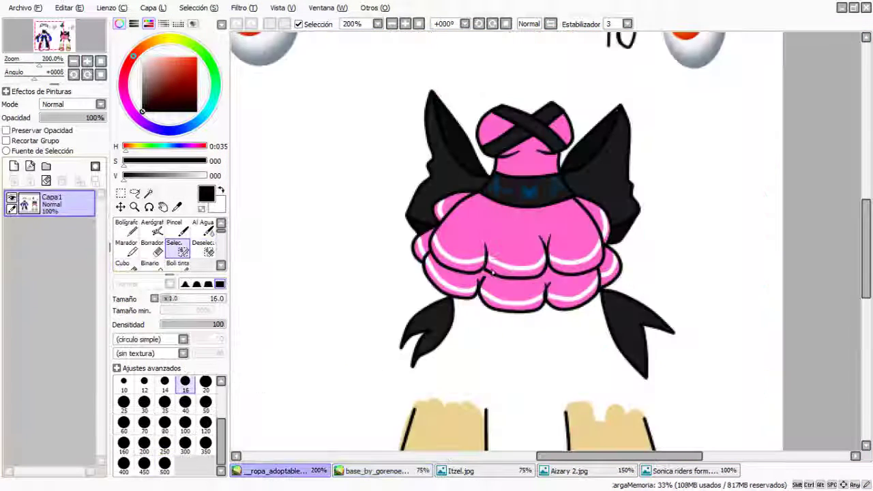
scroll(493, 271, up, 1)
mouse_move(437, 164)
mouse_down()
mouse_move(382, 205)
mouse_move(683, 204)
mouse_move(418, 263)
mouse_up()
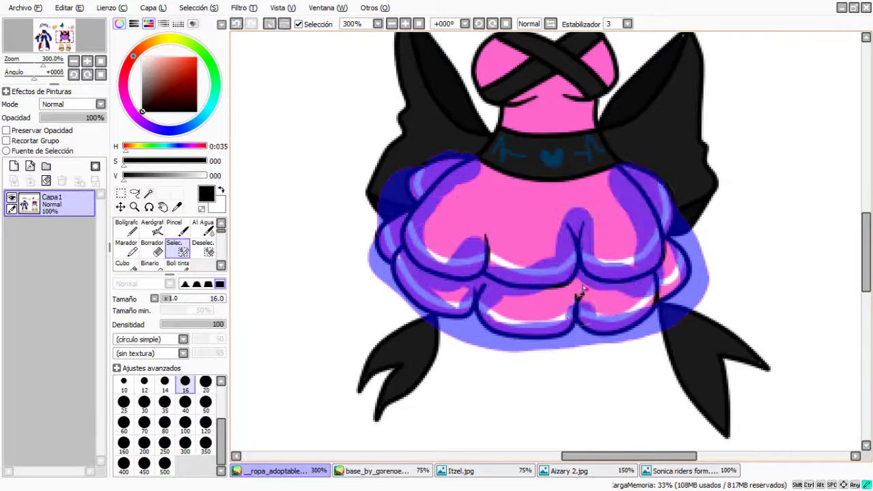
click(69, 7)
click(75, 58)
scroll(477, 239, down, 2)
Paste the copied skirt into the base drawing as a layer above Capa1 at 85% opacity and start transforming it
click(375, 471)
key(ctrl+v)
key(ctrl+t)
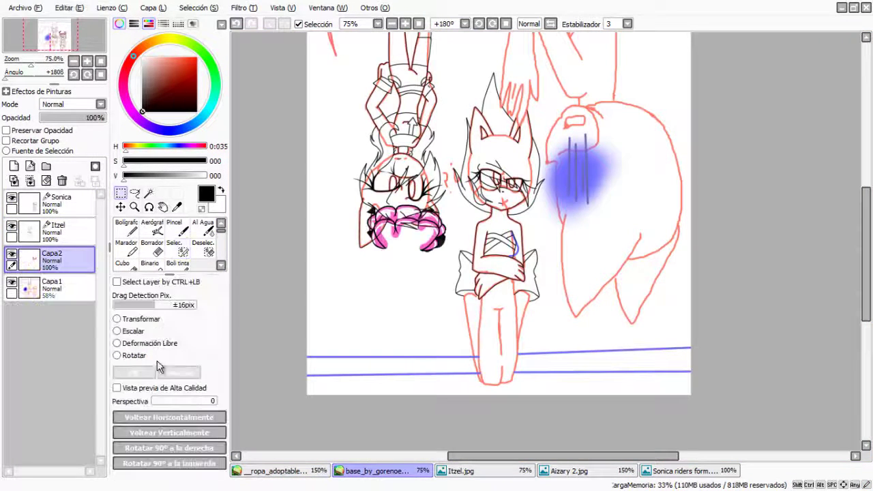
drag(406, 228, 426, 256)
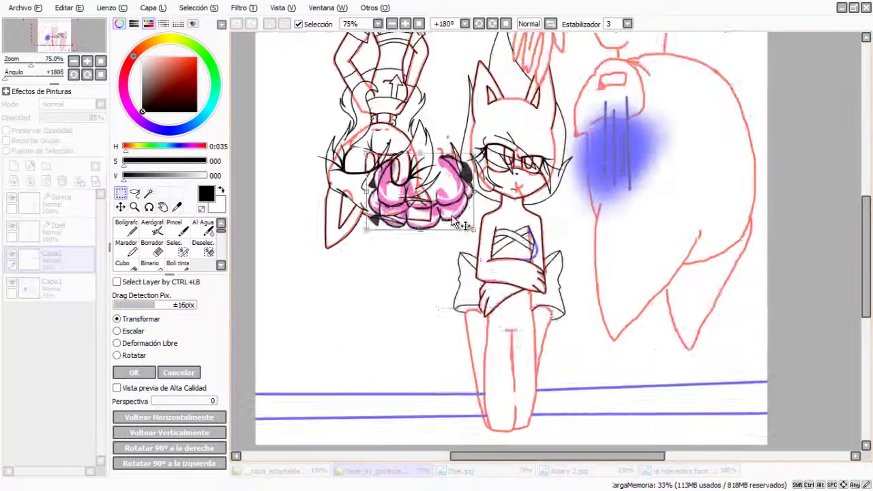
Move and scale the pasted skirt to fit over Itzel's hips below the crossed arms and apply the transformation
scroll(403, 283, up, 1)
drag(423, 191, 511, 314)
scroll(511, 314, up, 2)
scroll(478, 205, down, 1)
drag(376, 101, 498, 266)
scroll(469, 259, up, 1)
click(134, 372)
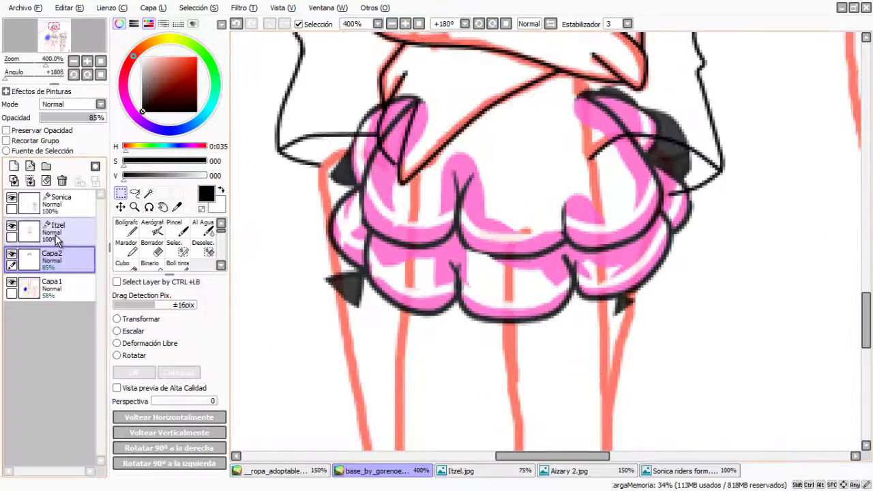
Erase the bow lines on the Itzel layer where they overlap the skirt, using the size 4 linework eraser
click(61, 232)
click(158, 230)
scroll(327, 183, up, 1)
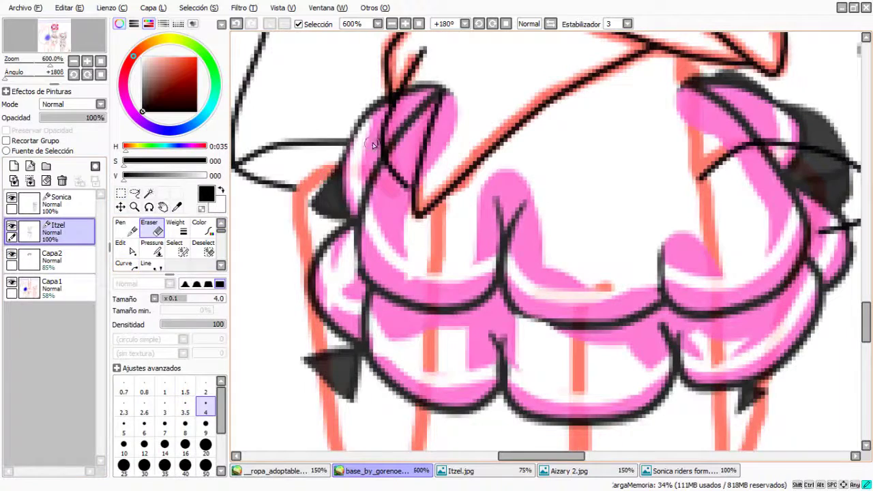
scroll(373, 145, down, 1)
scroll(640, 147, up, 2)
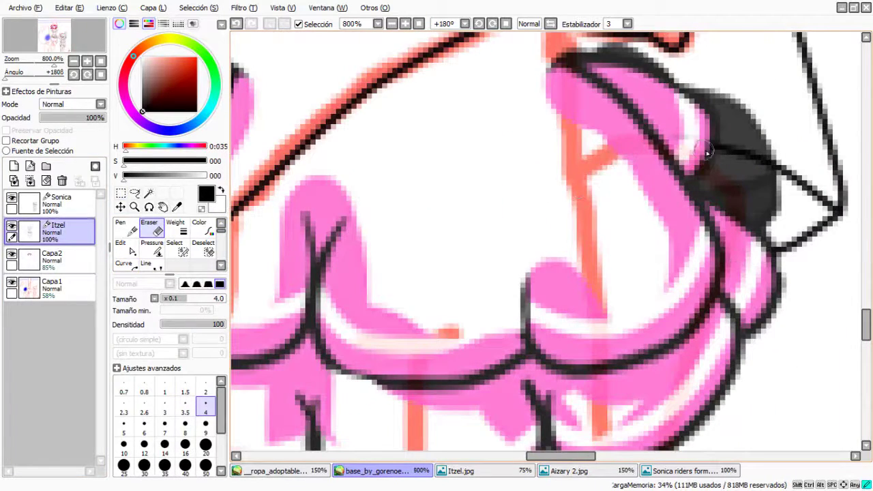
scroll(708, 153, down, 2)
Trace the skirt's sides, upper scalloped tier and fold lines over the pasted reference with the size 1.5 curve
click(123, 263)
scroll(302, 190, up, 2)
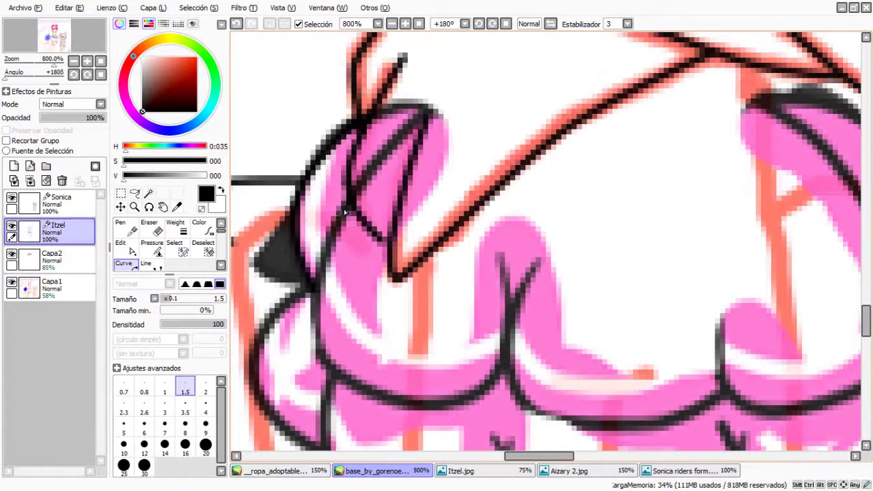
scroll(497, 246, down, 1)
scroll(420, 206, up, 1)
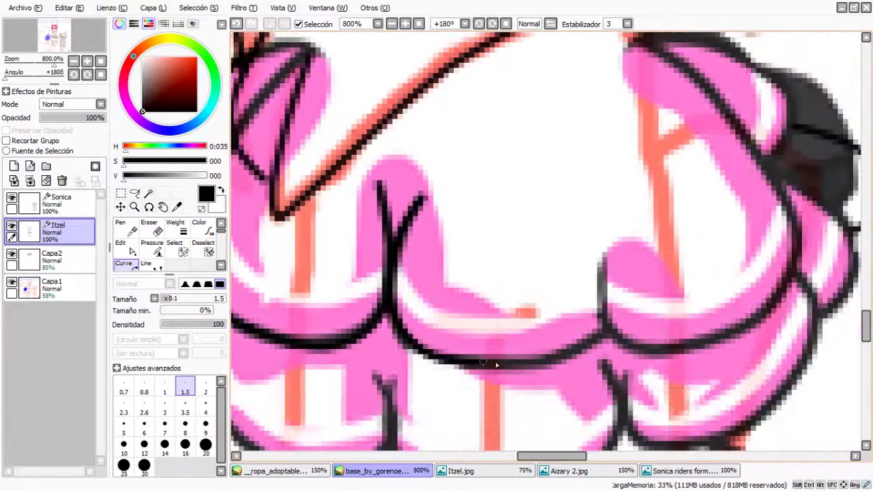
scroll(734, 339, down, 2)
scroll(682, 204, up, 3)
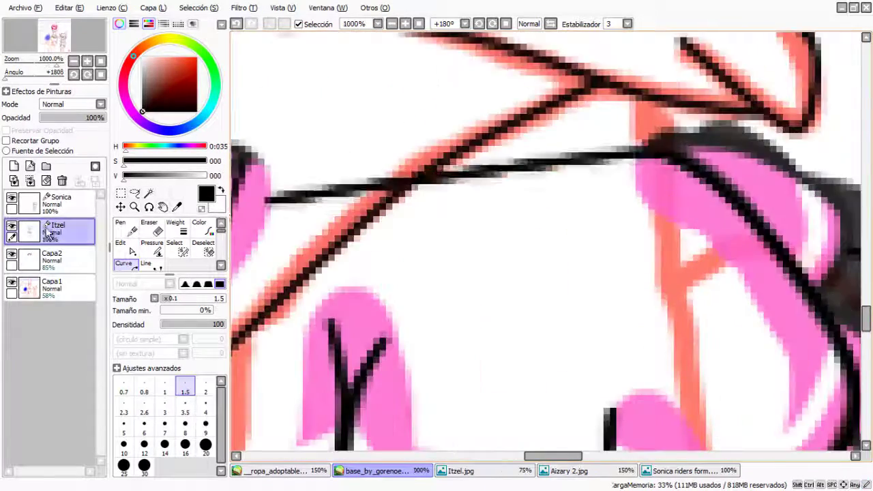
Trace the skirt's lower scalloped tier and its short fold lines over the pasted reference
scroll(577, 336, down, 1)
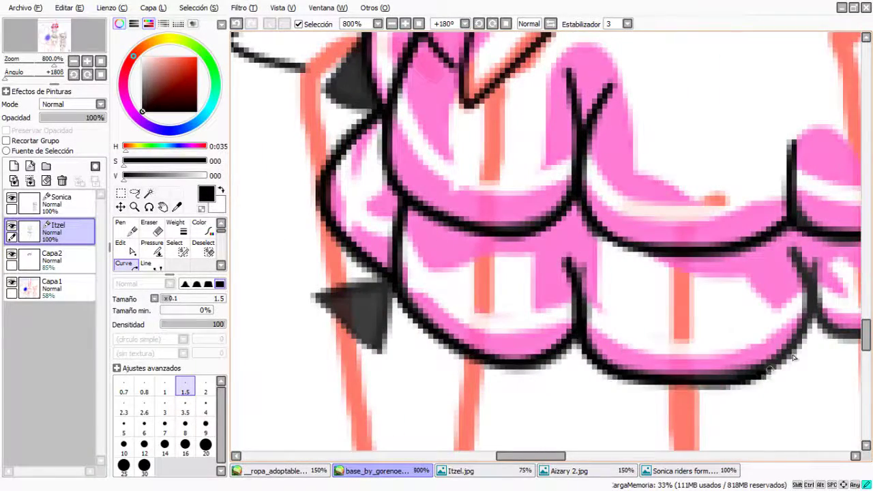
scroll(597, 133, up, 1)
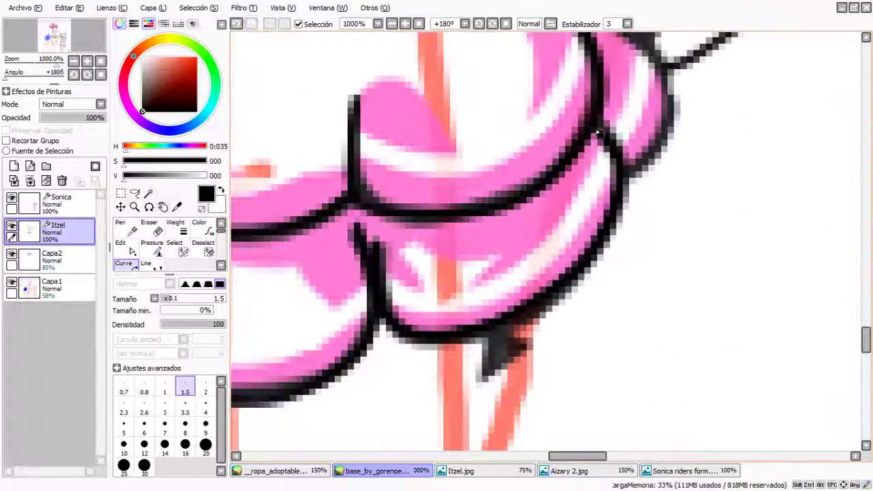
scroll(597, 133, up, 2)
Hide the pasted skirt layer Capa2 and the sketch layer Capa1 to check the clean linework
click(12, 254)
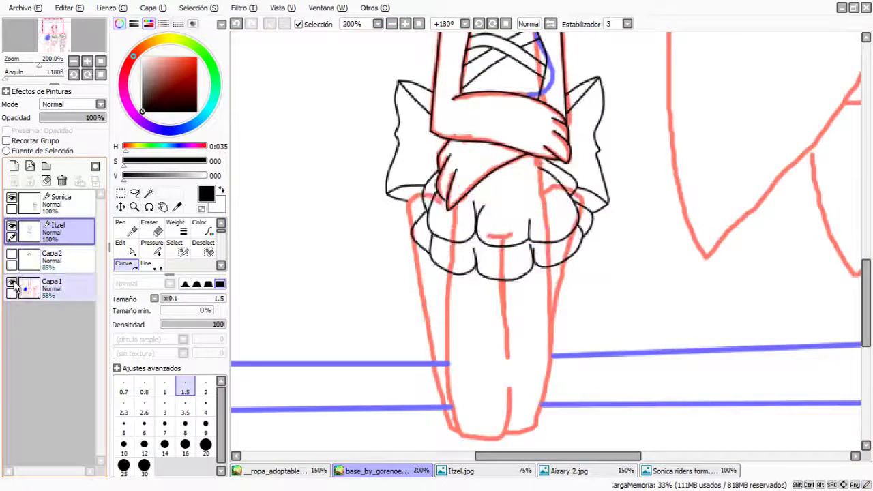
click(11, 282)
scroll(546, 246, down, 3)
scroll(444, 273, up, 4)
Reshape the fold stroke on the skirt's upper tier with the Edit tool and taper the fold ends with Pressure
click(120, 246)
scroll(442, 288, up, 2)
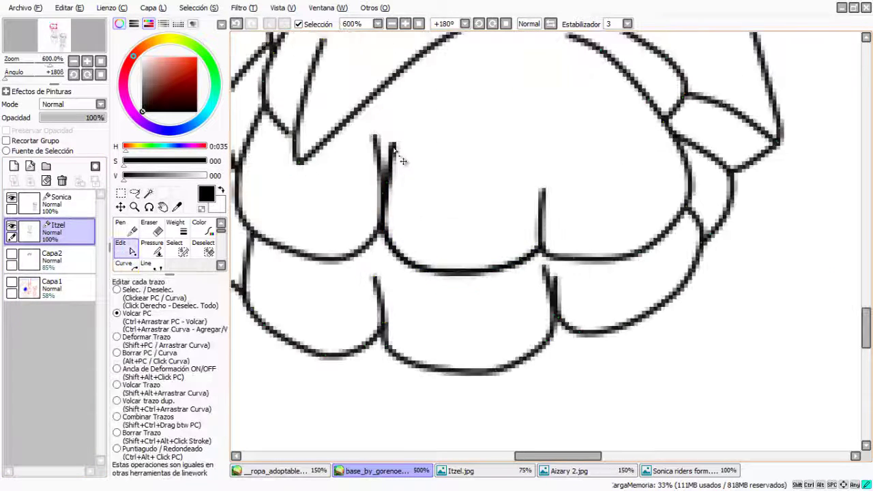
click(152, 249)
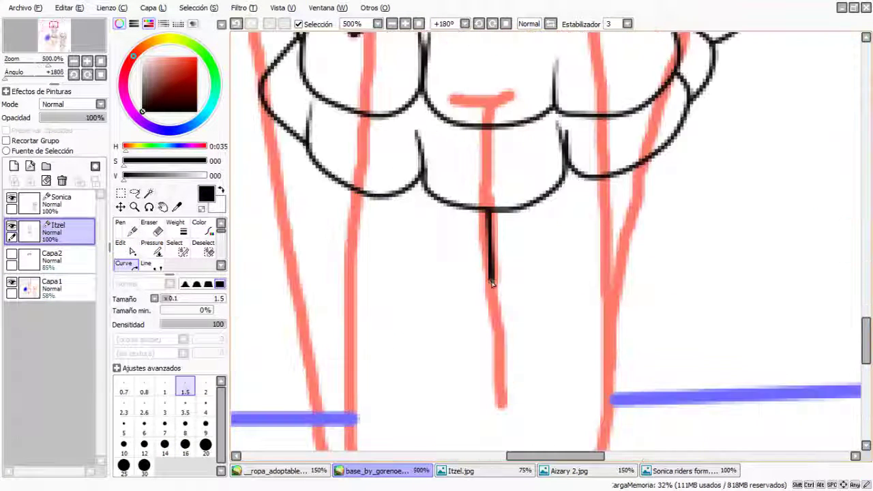
Trace both legs below the skirt, including their centre line and rounded lower ends, over the red sketch with the size 1.5 curve
scroll(507, 304, down, 1)
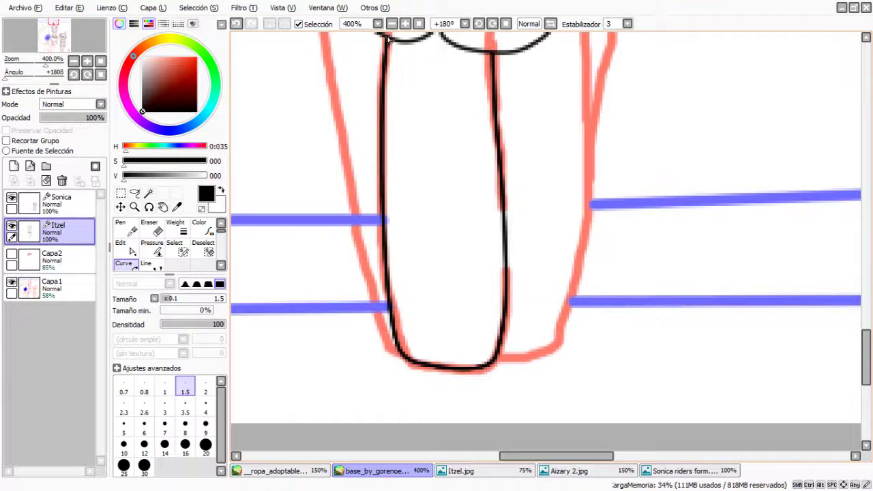
scroll(523, 359, down, 1)
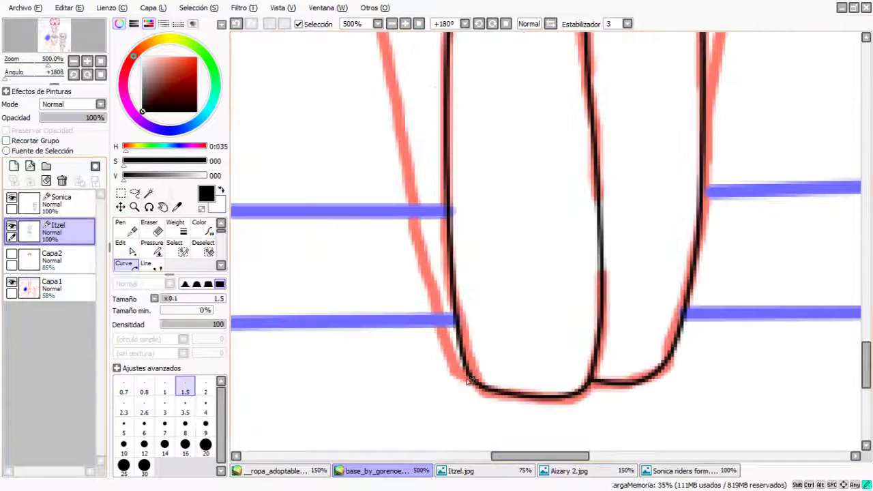
scroll(406, 223, down, 2)
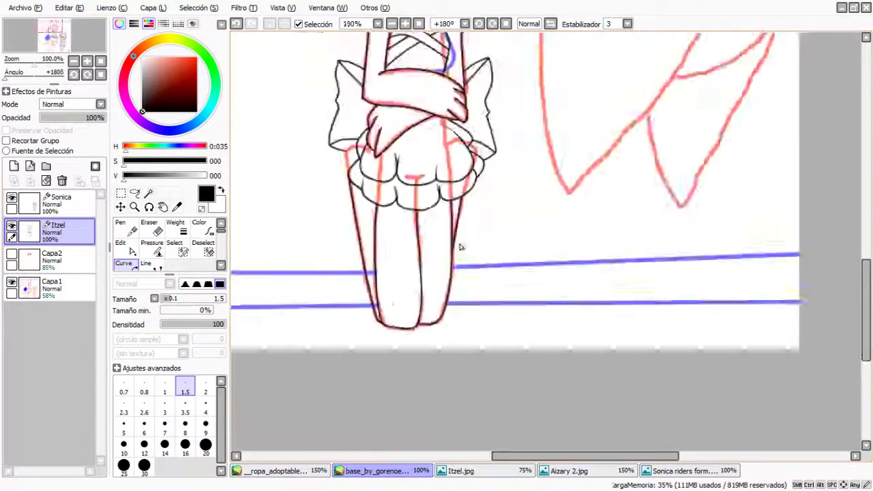
scroll(460, 247, down, 2)
Check the outfit reference, ink the outer leg line and small hip curve between waist bow and skirt, and hide the sketch layer Capa1
click(272, 471)
key(ctrl+d)
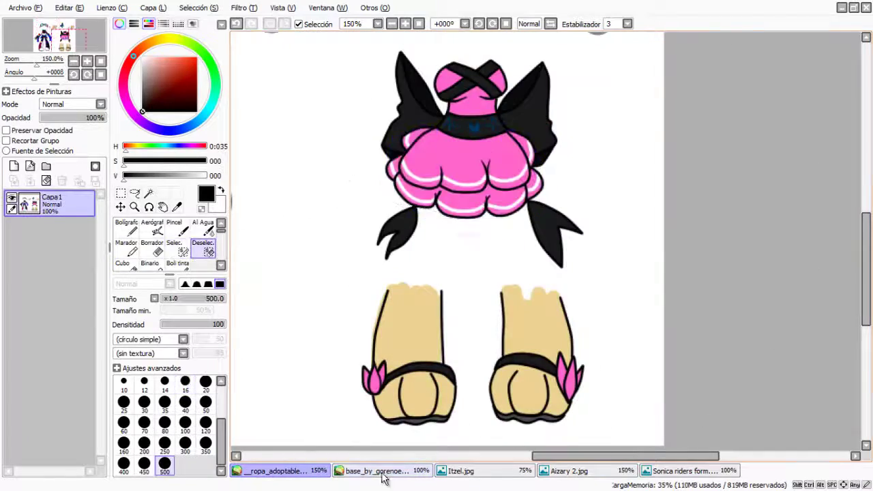
click(382, 471)
scroll(464, 238, up, 4)
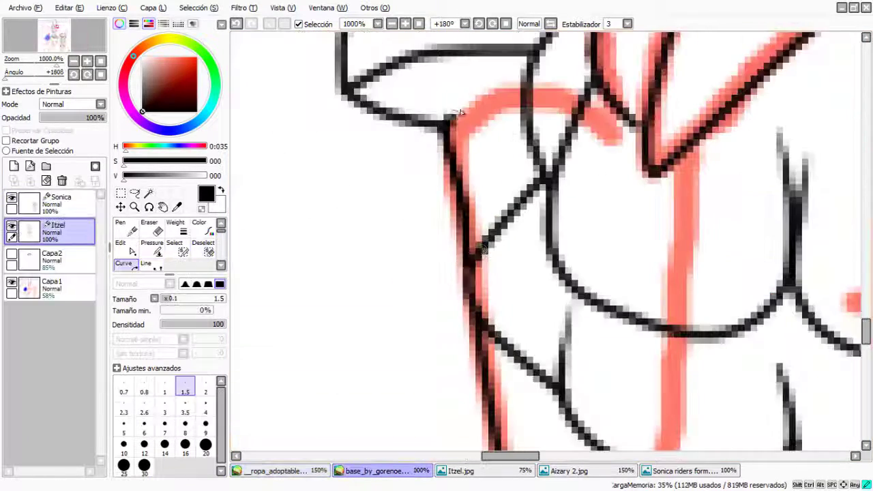
scroll(585, 251, down, 4)
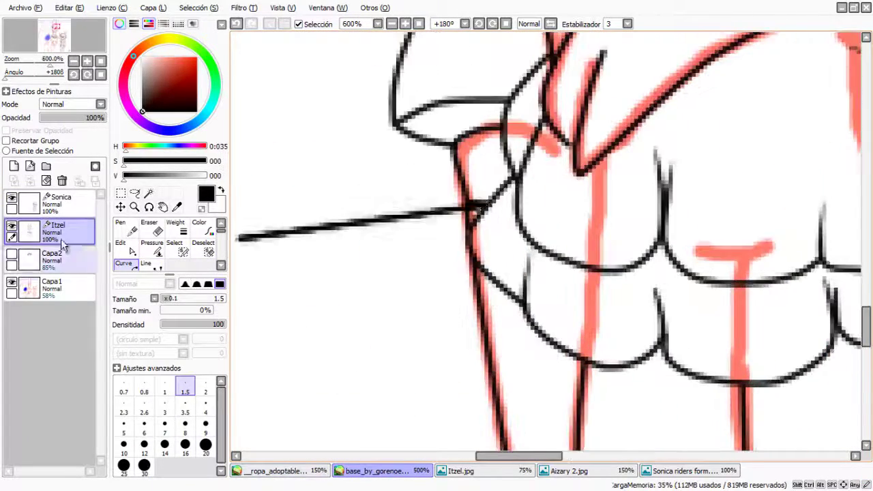
scroll(703, 221, up, 2)
scroll(351, 325, down, 4)
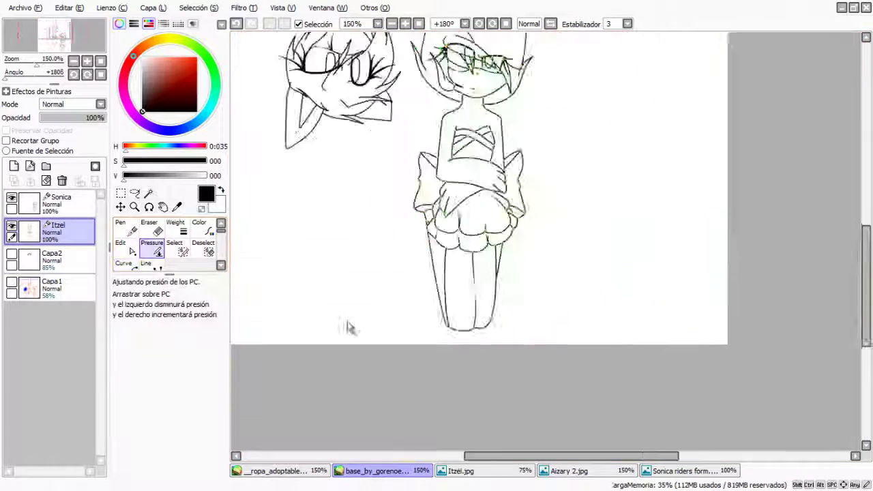
scroll(505, 279, up, 1)
Draw the hair bow's square knot, two loops and inner folds on the Linework1 layer, following the bow in the outfit reference
click(276, 471)
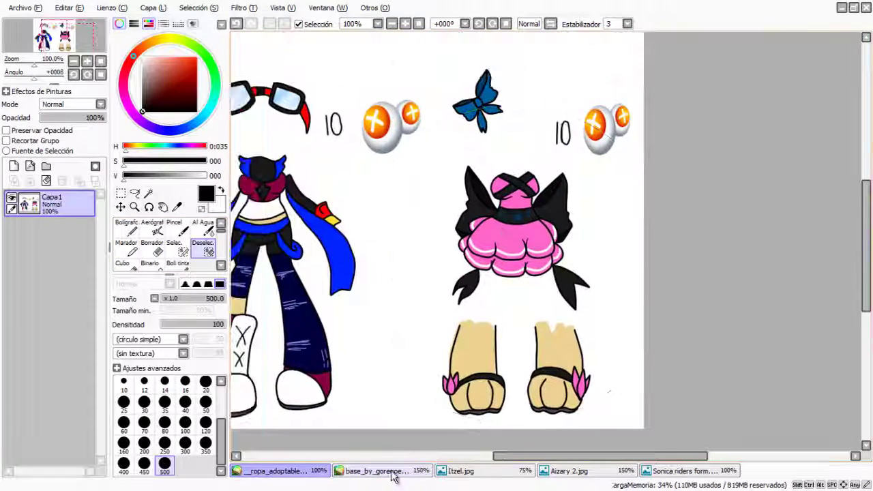
click(390, 472)
scroll(444, 164, up, 4)
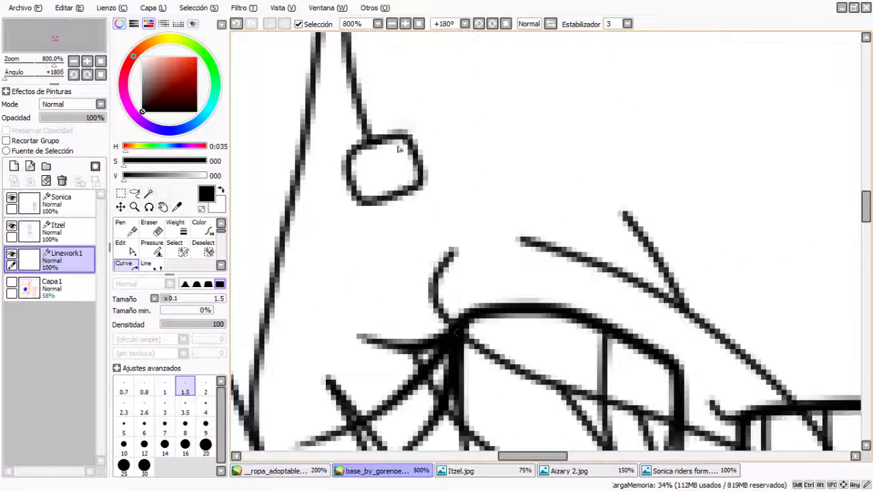
scroll(400, 149, up, 3)
drag(413, 217, 434, 179)
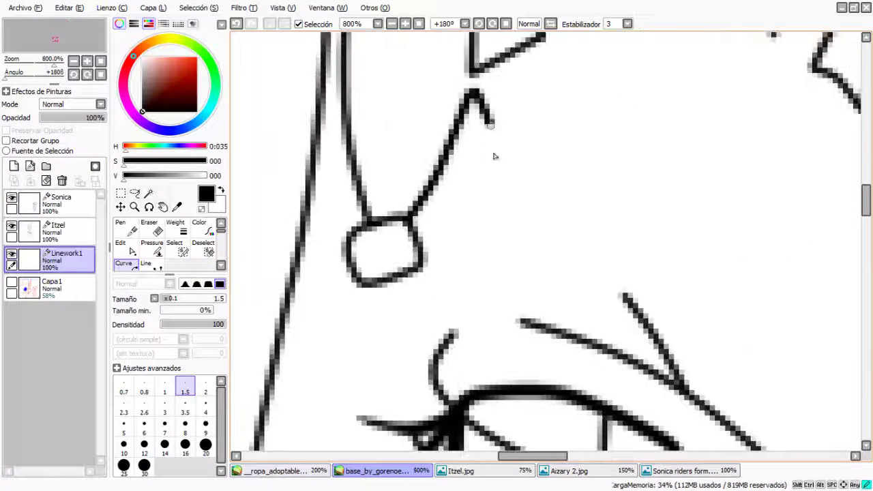
key(ctrl+z)
drag(470, 94, 414, 161)
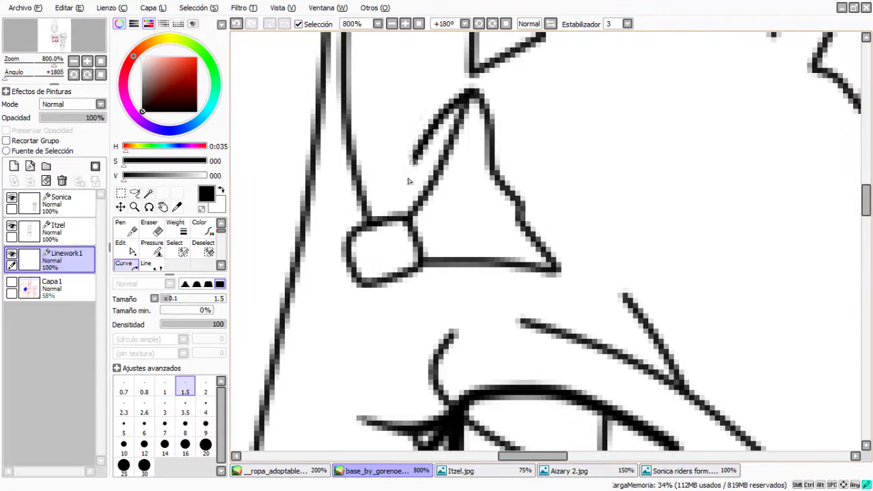
scroll(423, 268, down, 4)
scroll(507, 198, up, 4)
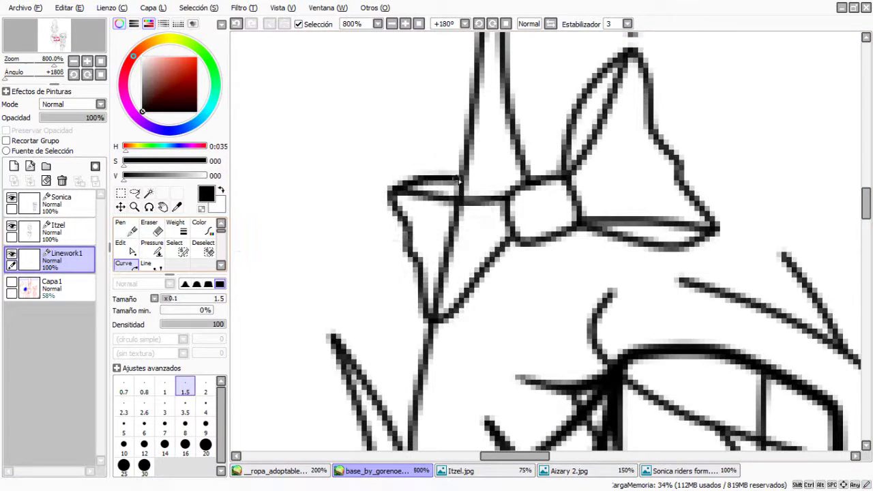
Erase the hair and ear lines crossing the bow with the size 4 Eraser, merge the bow layer into the character's layer and name it itzel
key(e)
scroll(415, 188, down, 6)
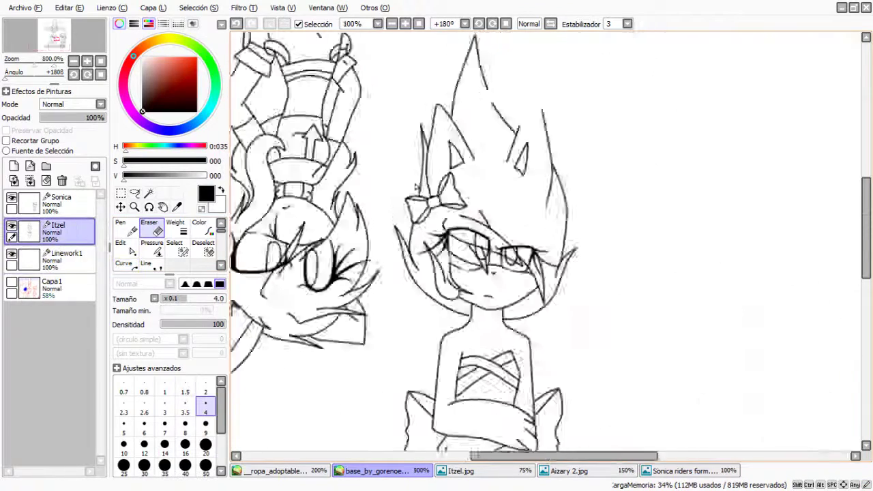
scroll(415, 188, up, 2)
key(ctrl+e)
double_click(77, 233)
text(Itzel)
key(Return)
Ink the blue horizontal background lines on both sides of the legs with the Line tool at size 3.5
scroll(436, 246, down, 2)
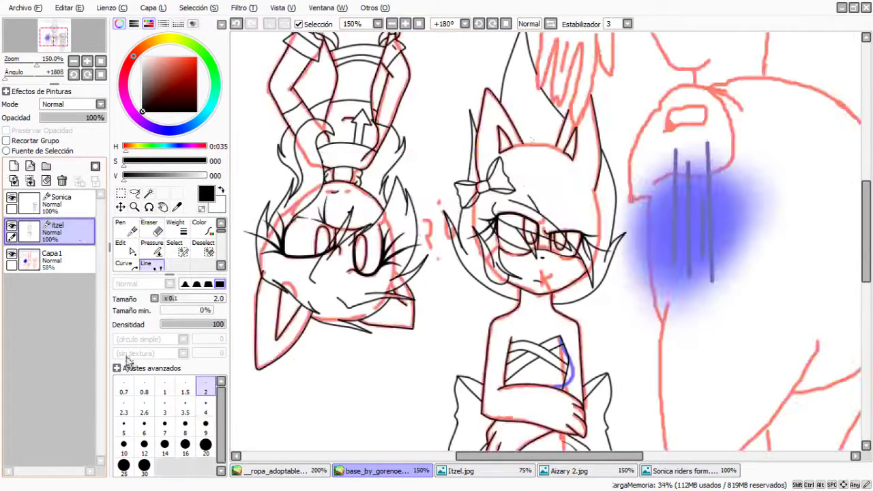
scroll(437, 245, up, 4)
scroll(363, 351, down, 4)
scroll(577, 306, up, 3)
drag(286, 300, 696, 229)
scroll(518, 273, up, 2)
scroll(404, 198, up, 1)
scroll(404, 197, down, 3)
scroll(306, 266, up, 2)
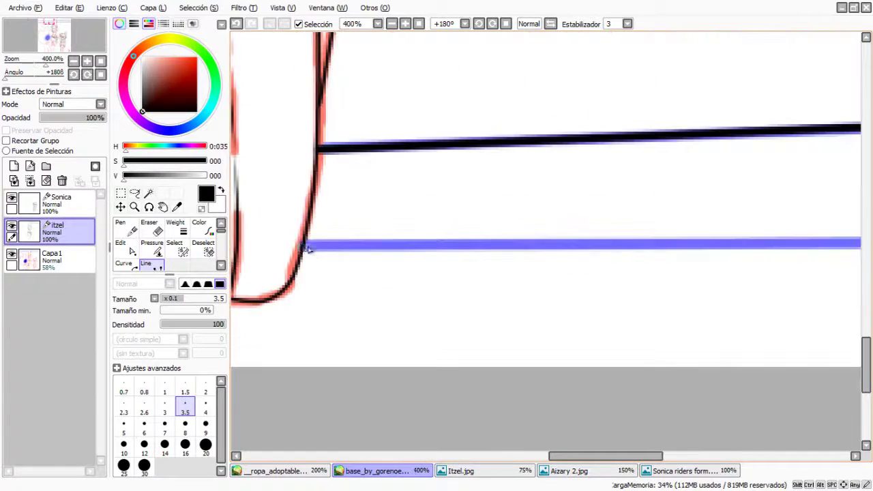
scroll(306, 266, down, 5)
scroll(436, 246, up, 2)
Hide the sketch layer Capa1 and reset the canvas rotation to 0°
click(12, 255)
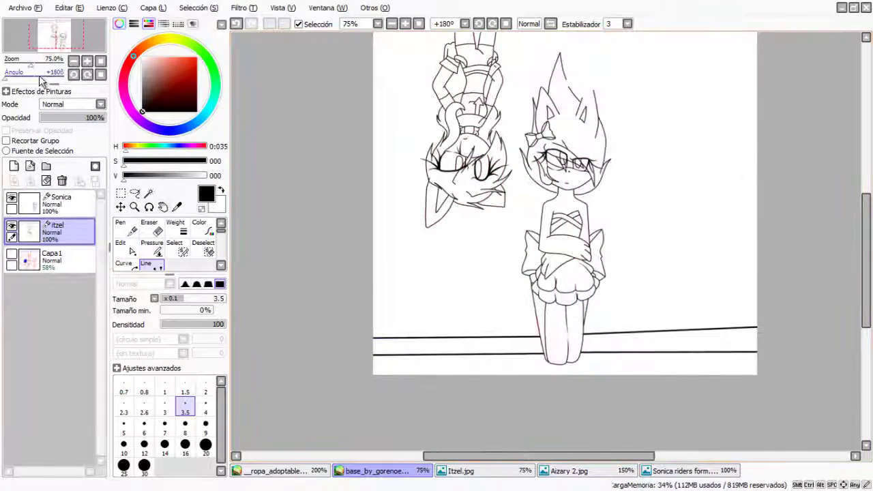
drag(40, 81, 34, 82)
key(ctrl+Home)
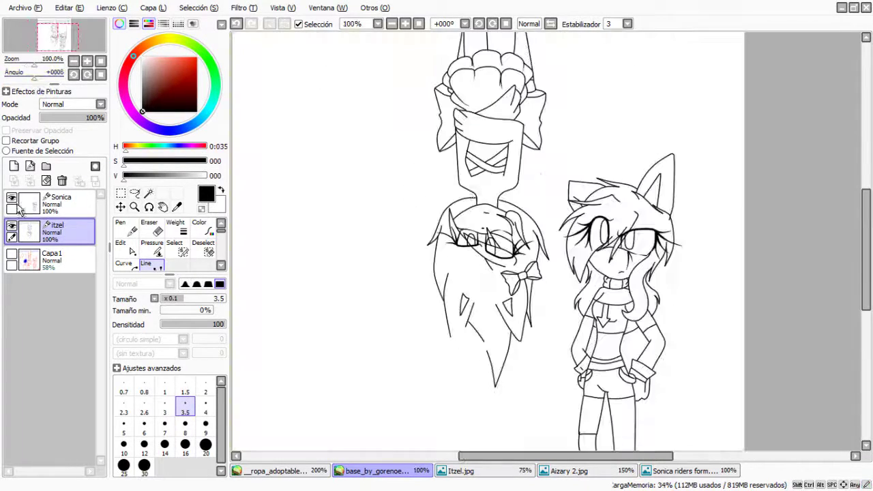
Show the sketch layer Capa1 again and add a new linework layer named Aizary
click(11, 255)
click(13, 166)
double_click(58, 254)
text(Aizary)
key(Return)
Open the reference image referencias_by_patty_kitty_love-d787hpf.png from the Aizary folder
click(24, 8)
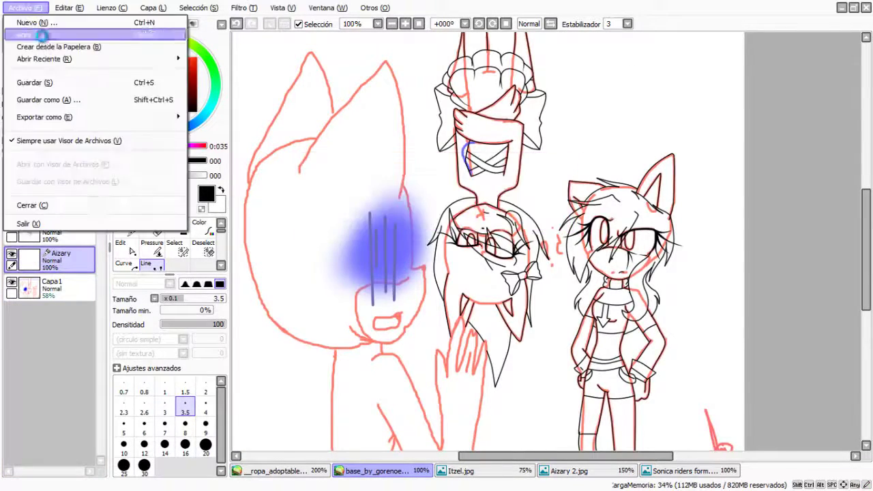
click(41, 34)
scroll(205, 273, down, 3)
click(196, 350)
click(491, 208)
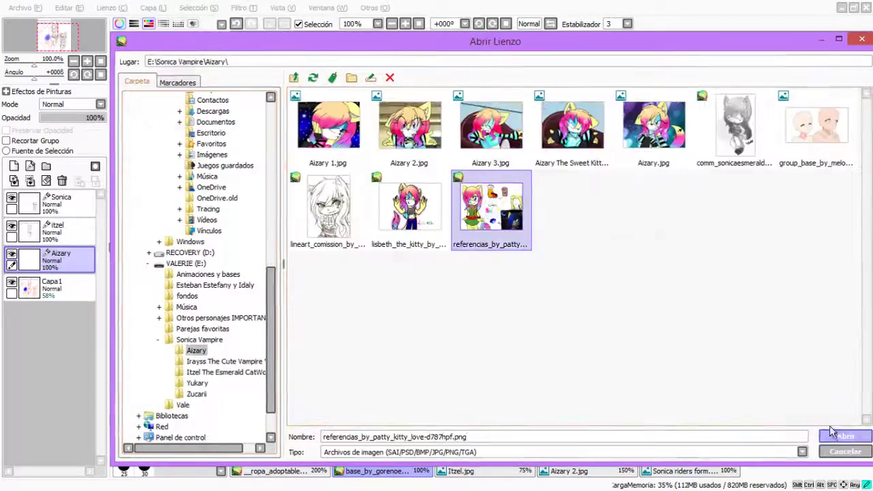
click(833, 433)
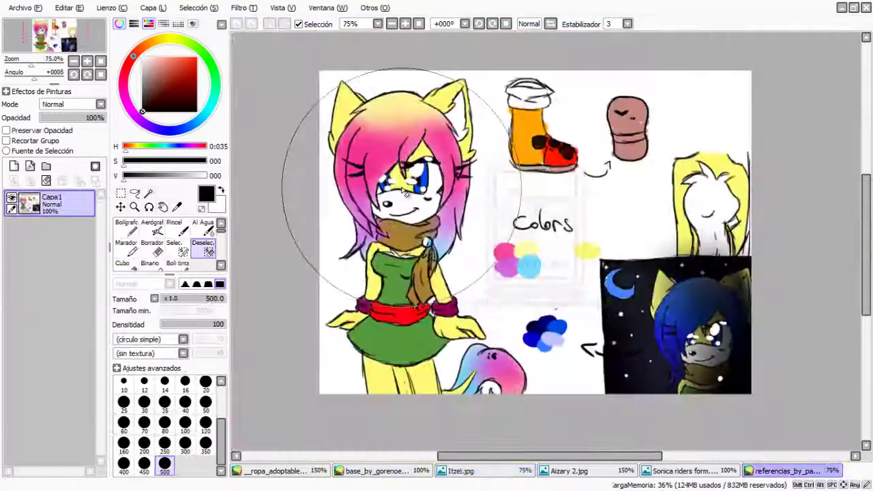
Brush a selection over the top hair outline and side strands in Aizary 2.jpg with the selection pen at size 16
scroll(405, 186, up, 1)
click(569, 470)
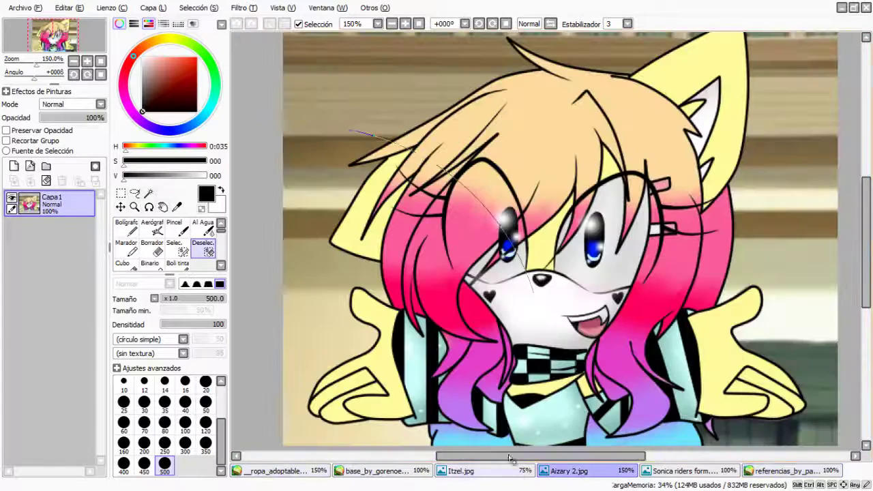
scroll(222, 410, up, 1)
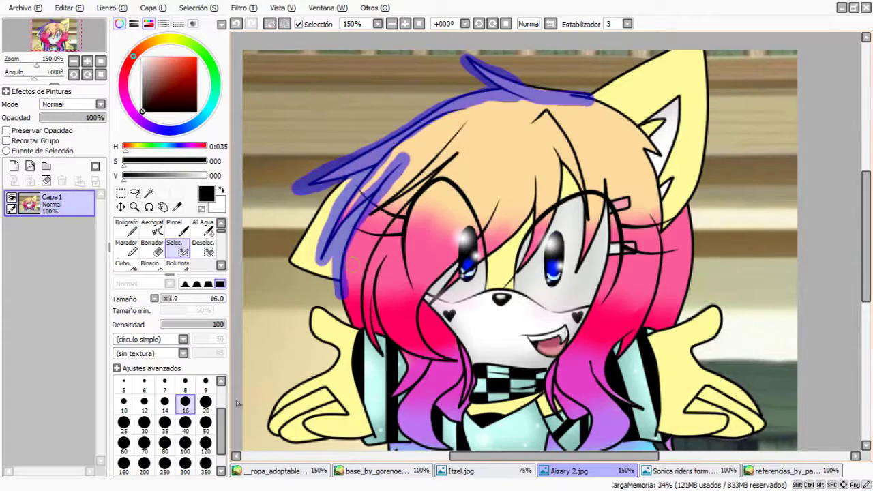
click(372, 471)
click(68, 7)
click(137, 72)
key(ctrl+t)
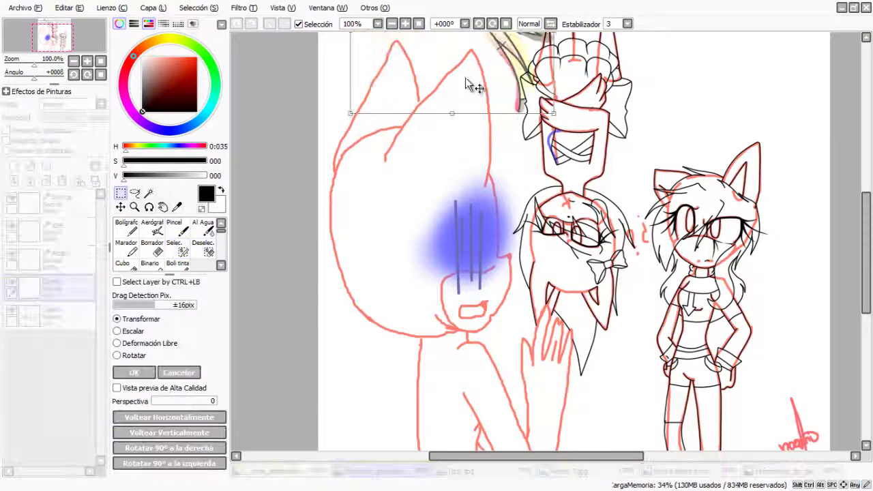
drag(466, 84, 476, 223)
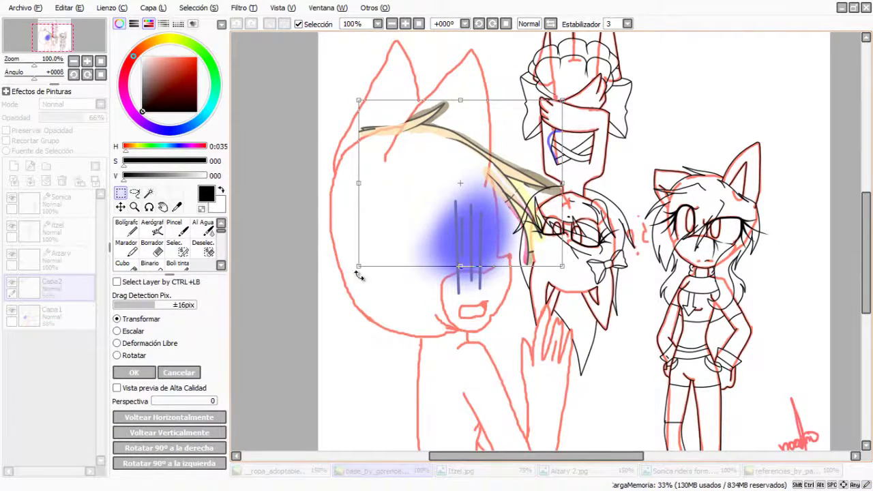
click(178, 373)
Close the Sonica riders reference and extend the selection in Aizary 2.jpg over the bangs and long side locks with the size 35 selection pen
click(783, 470)
click(682, 471)
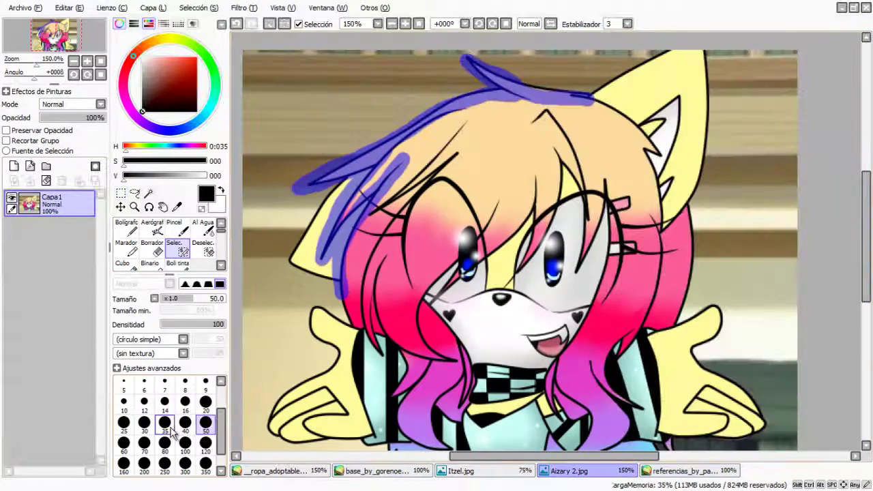
click(168, 426)
drag(531, 118, 518, 269)
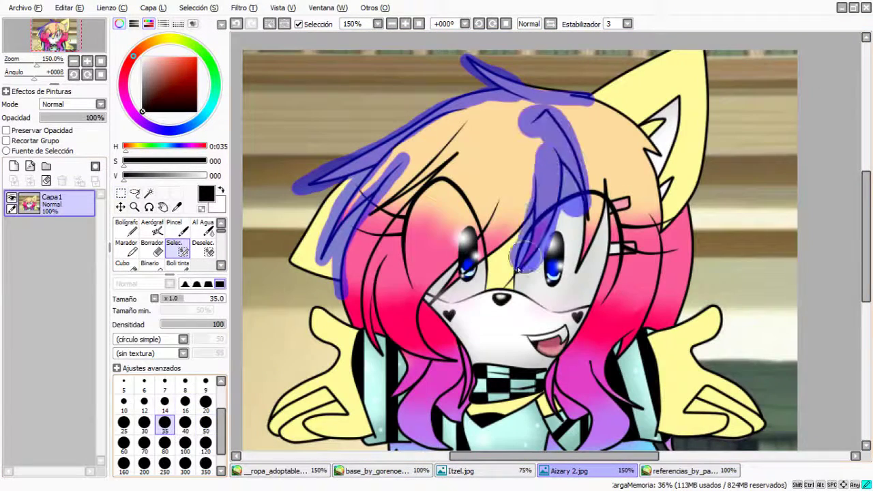
drag(442, 367, 448, 159)
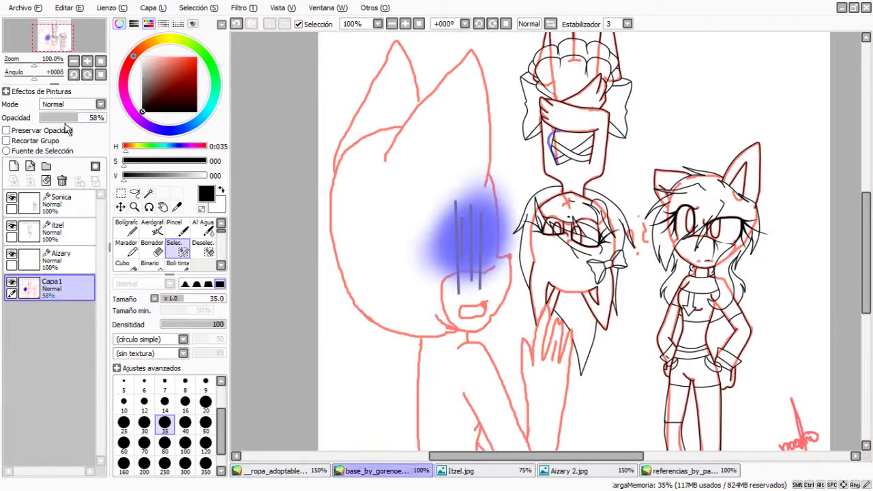
Paste the copied hair into the base drawing, flip it horizontally, place it over the large red head sketch and set its opacity to 71%
key(ctrl+v)
key(ctrl+t)
click(190, 414)
drag(400, 112, 454, 264)
click(139, 378)
scroll(505, 208, up, 2)
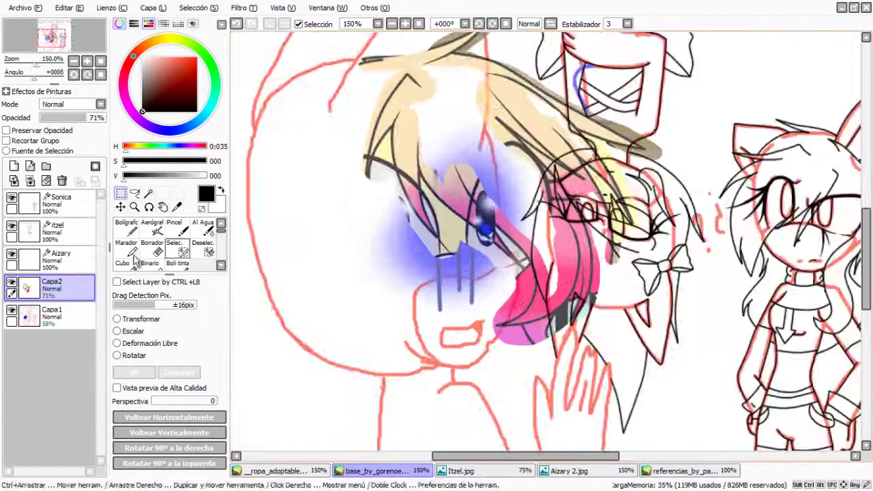
Trace the peaked front bang and its inner strands on the Aizary layer with the size 1.5 curve
click(54, 255)
click(123, 263)
scroll(505, 208, up, 2)
drag(448, 77, 488, 114)
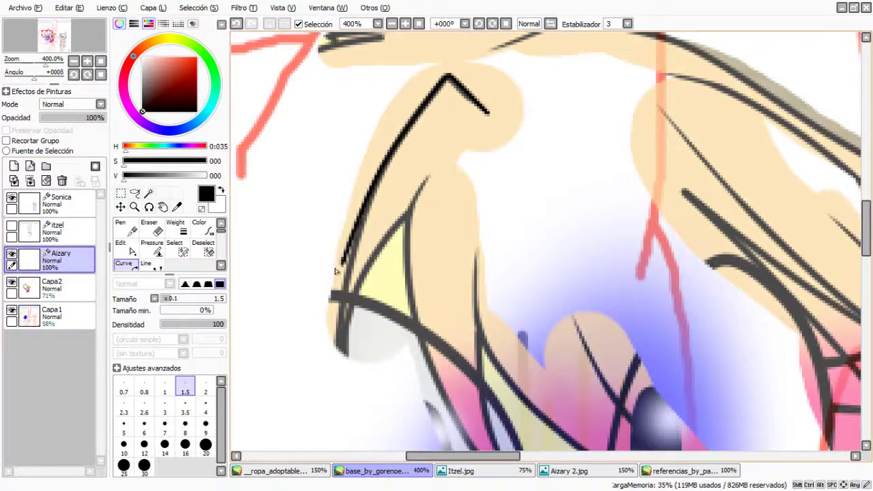
scroll(425, 196, down, 6)
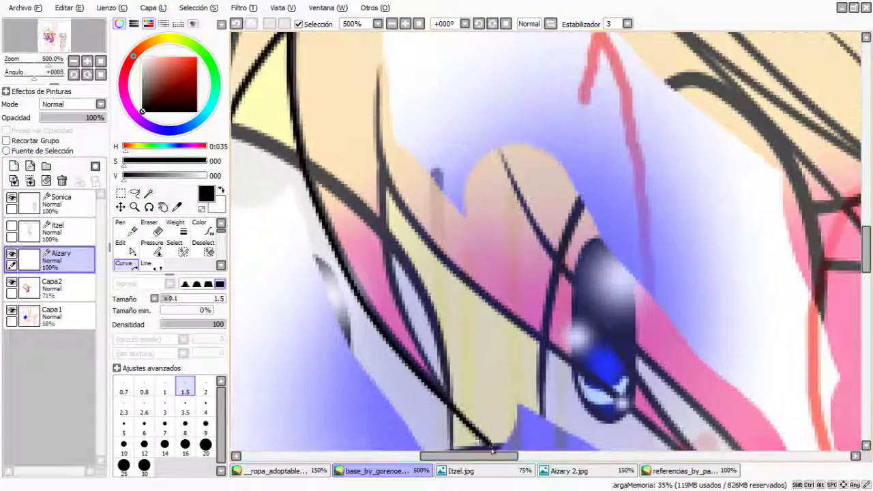
Trace the remaining fringe strands across the eyes and the long curved lock down to its pointed tip over the pasted hair
click(491, 449)
scroll(383, 78, down, 3)
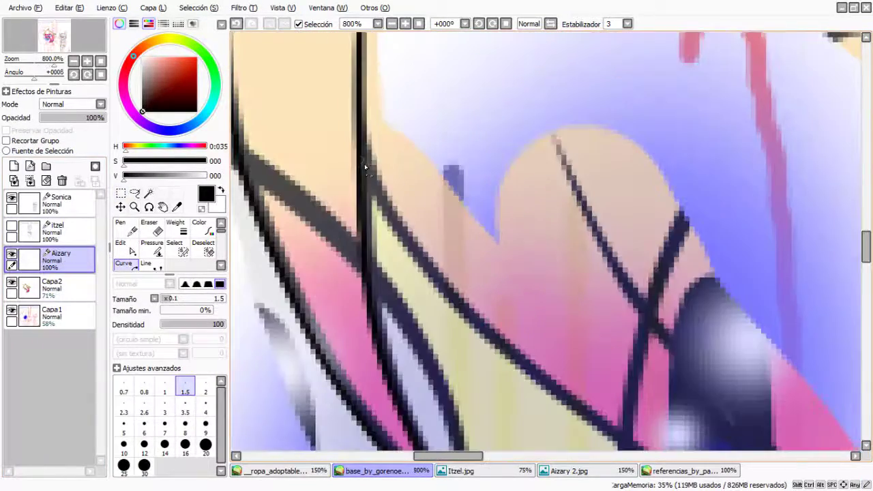
scroll(428, 219, down, 5)
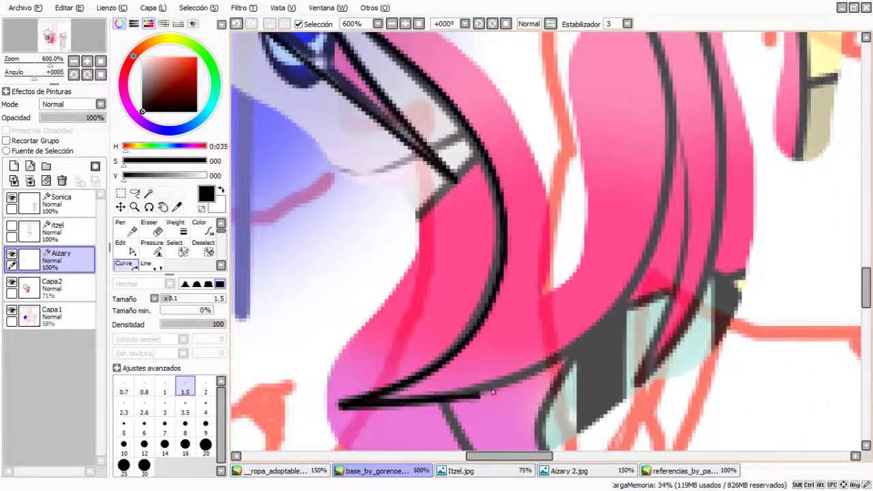
scroll(661, 216, down, 1)
Trace the top hair outline from the red head sketch along the pasted reference to the raised tuft
scroll(439, 141, down, 2)
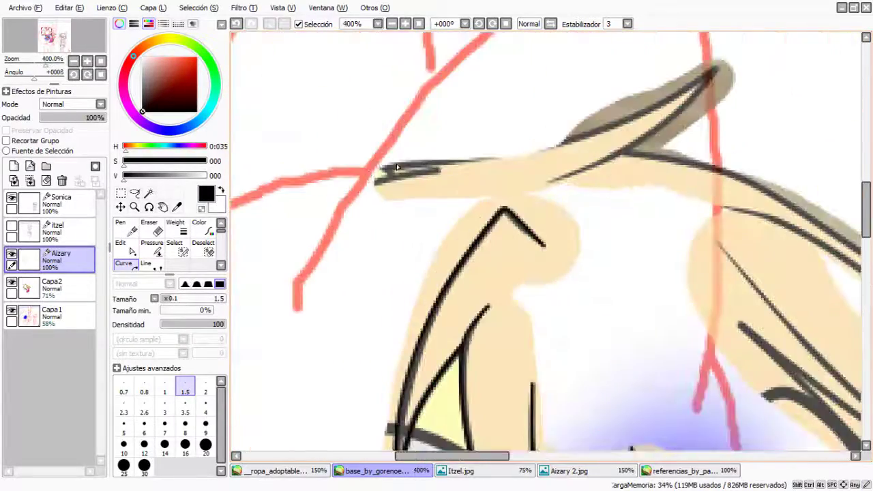
scroll(347, 176, down, 2)
scroll(433, 146, up, 2)
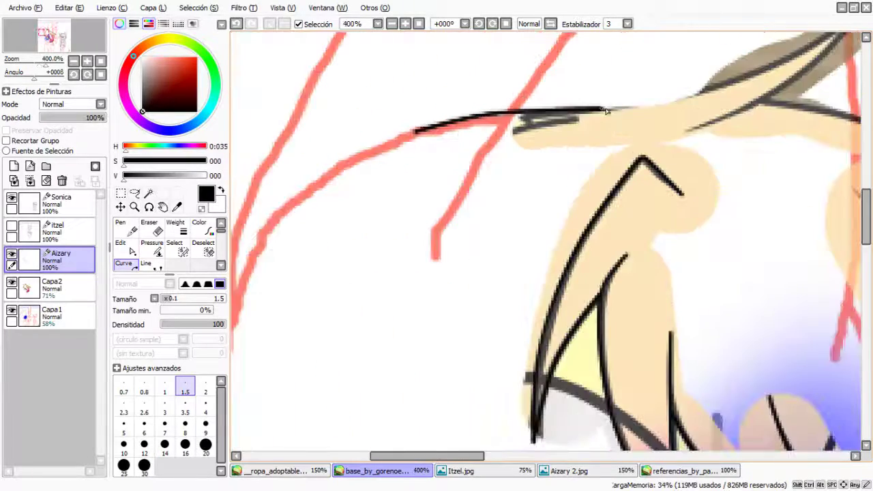
scroll(595, 150, up, 1)
double_click(389, 300)
scroll(493, 118, down, 4)
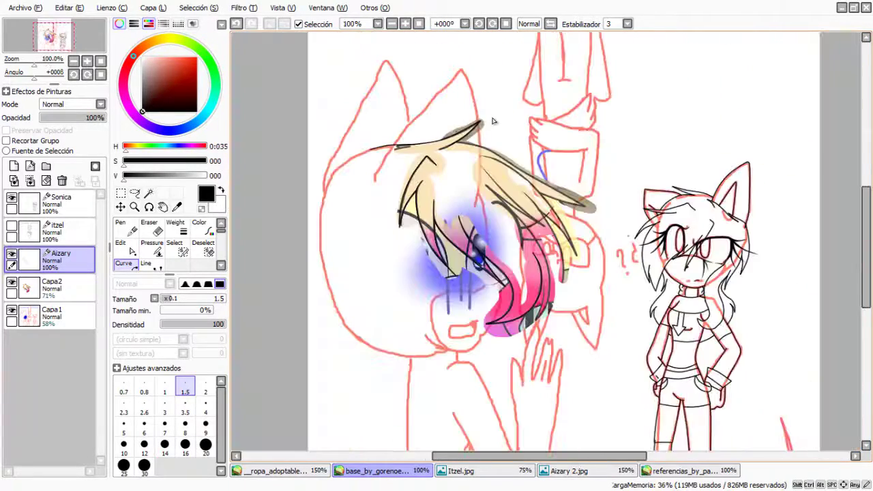
Trace the ear beside the fringe from the red sketch and the long upper side strand out to its pointed tip
scroll(493, 121, up, 2)
click(430, 152)
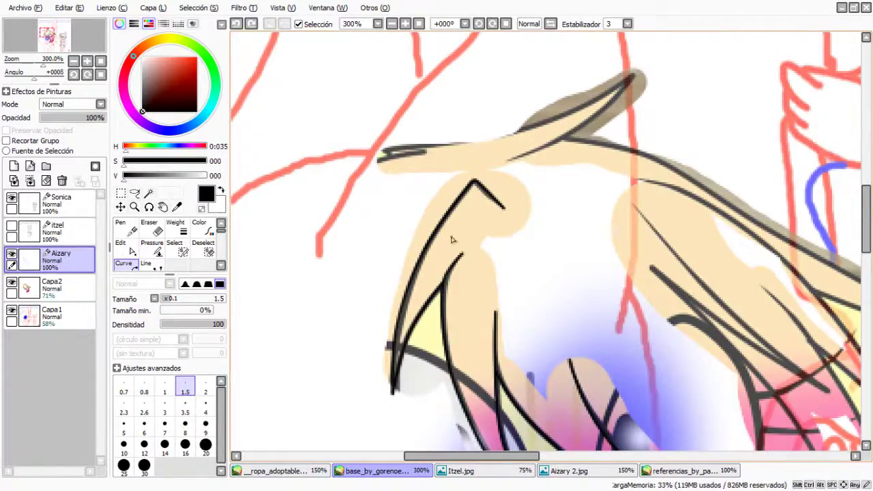
scroll(393, 131, down, 1)
scroll(408, 150, up, 1)
scroll(522, 174, down, 3)
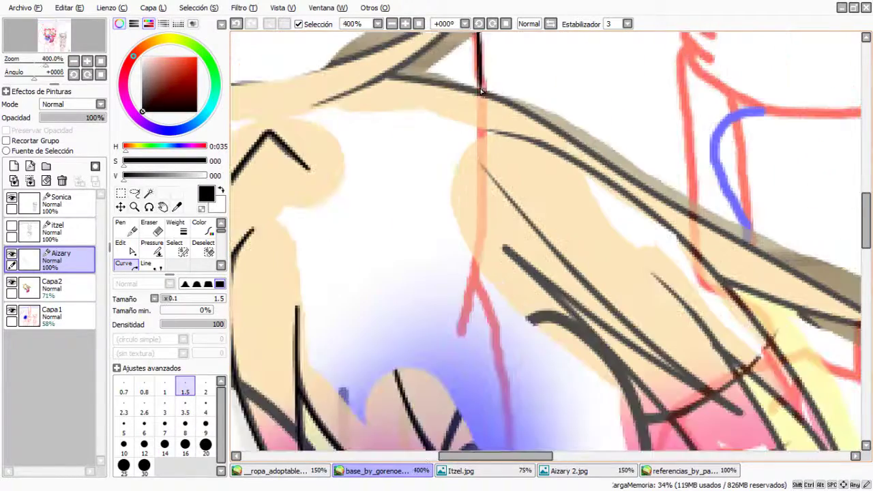
scroll(478, 150, right, 3)
scroll(444, 137, left, 3)
scroll(444, 137, right, 3)
scroll(516, 253, down, 3)
scroll(516, 253, right, 3)
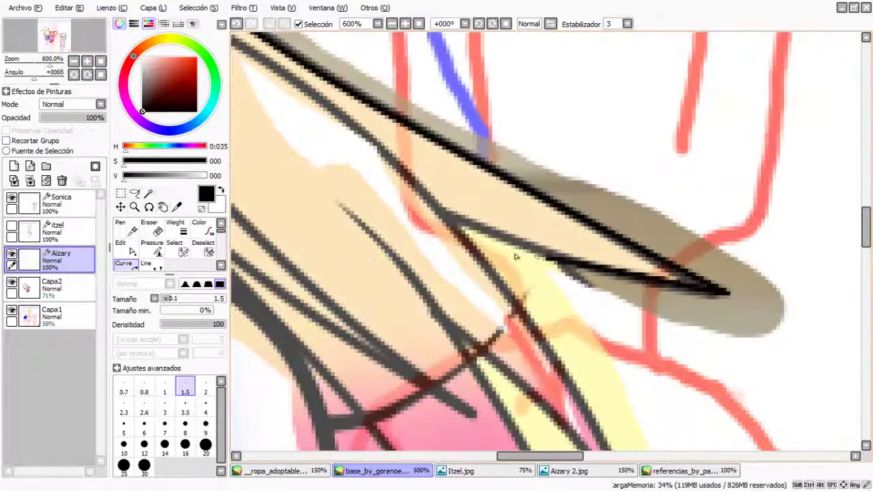
Trace the yellow side strands below the upper strand down to their shared point over the pasted hair
scroll(518, 246, left, 1)
scroll(526, 196, up, 2)
scroll(526, 195, left, 3)
scroll(591, 313, right, 2)
scroll(591, 313, up, 2)
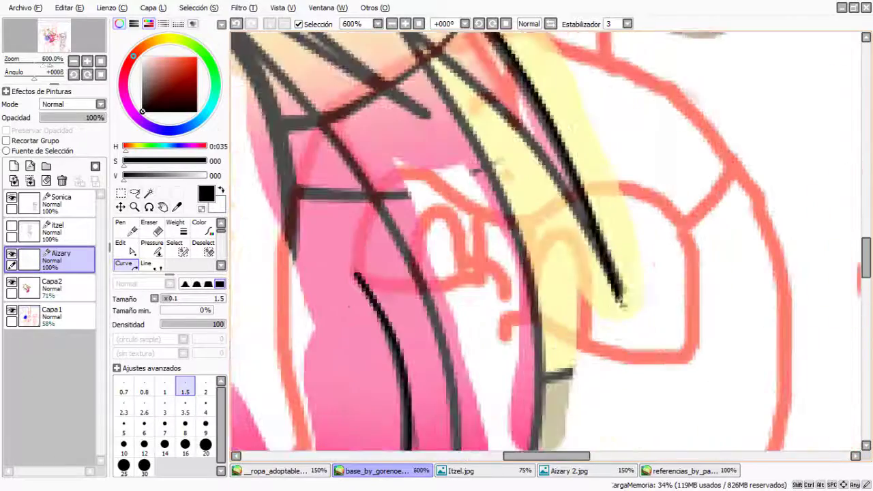
drag(416, 43, 500, 156)
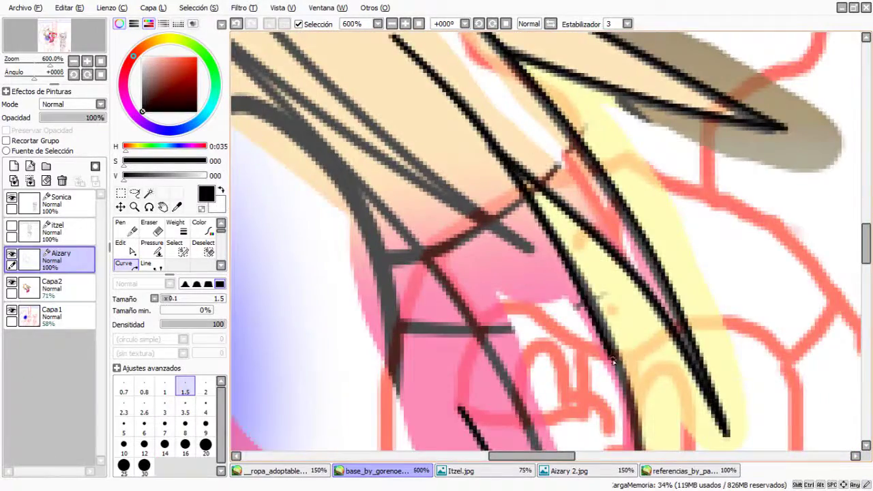
Trace the remaining pink side strands down to their pointed ends on the Aizary layer and hide the pasted hair
scroll(613, 362, down, 5)
scroll(555, 308, up, 4)
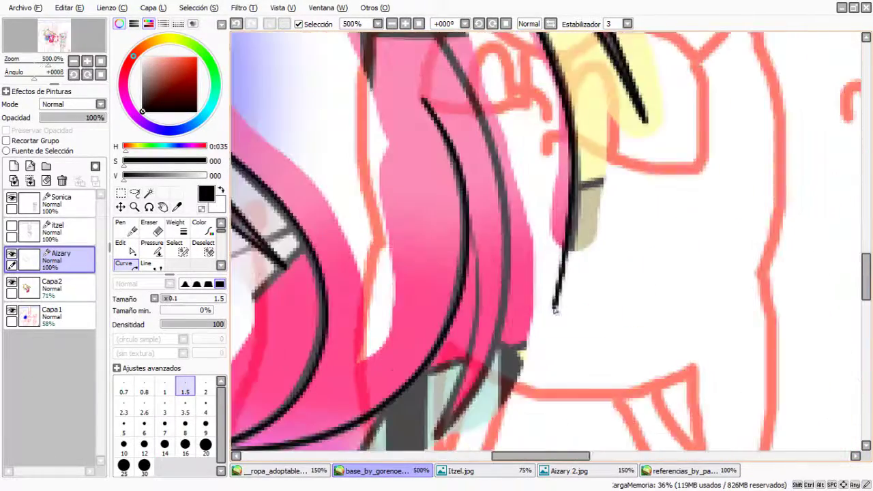
scroll(463, 161, down, 3)
scroll(507, 151, up, 2)
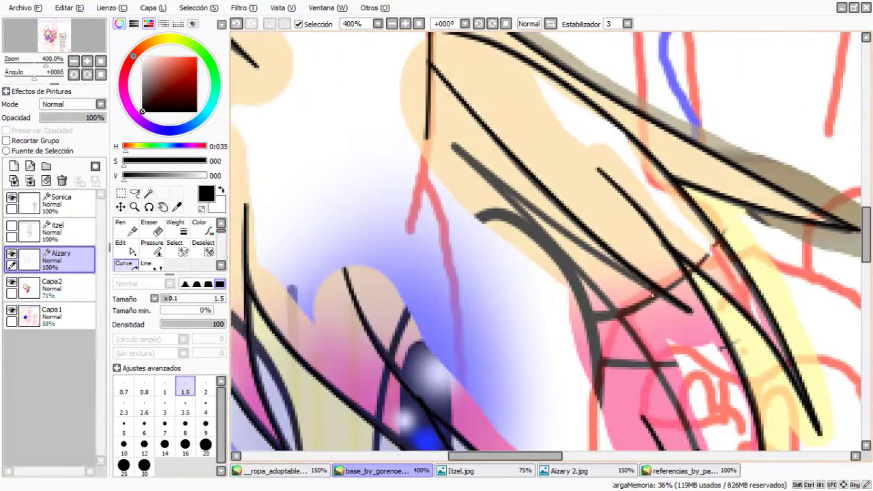
scroll(423, 155, down, 2)
scroll(556, 309, up, 3)
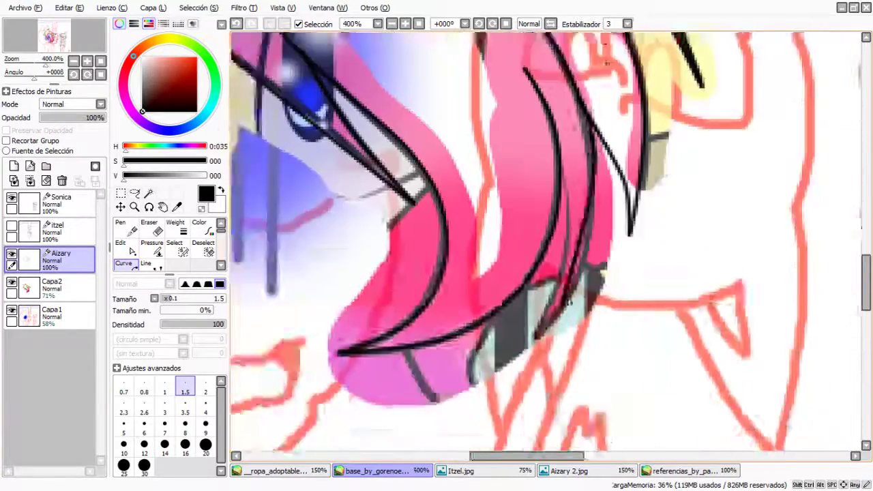
scroll(570, 174, down, 3)
scroll(570, 174, up, 1)
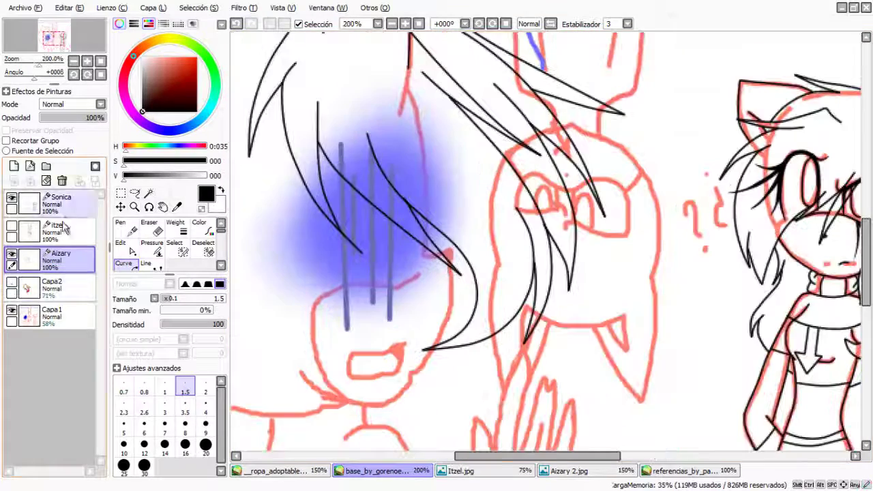
Show the Itzel linework layer and set its opacity to 50%
click(58, 229)
key(e)
drag(99, 118, 74, 119)
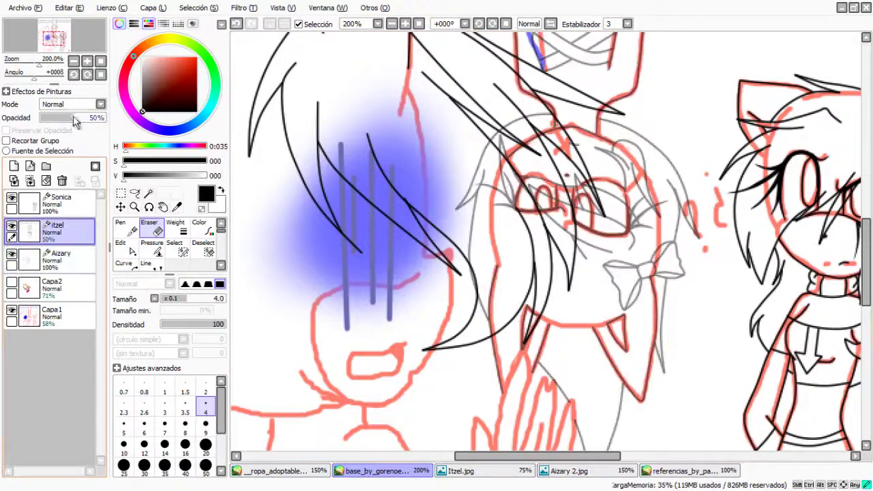
Erase Itzel's face, eye and head-side lines that fall behind Aizary's strands, using a size 9 eraser
click(206, 449)
scroll(514, 125, up, 2)
key(bracketleft)
key(bracketleft)
key(bracketleft)
key(bracketleft)
key(bracketleft)
scroll(578, 105, up, 2)
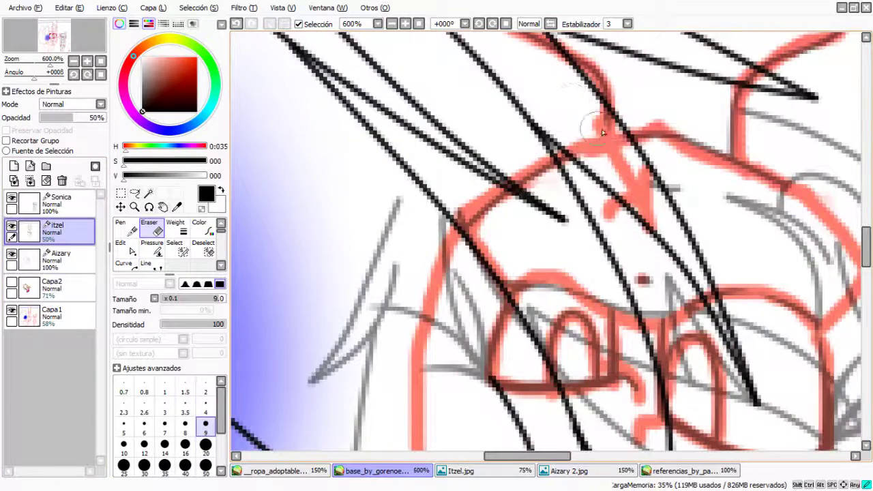
scroll(544, 182, down, 3)
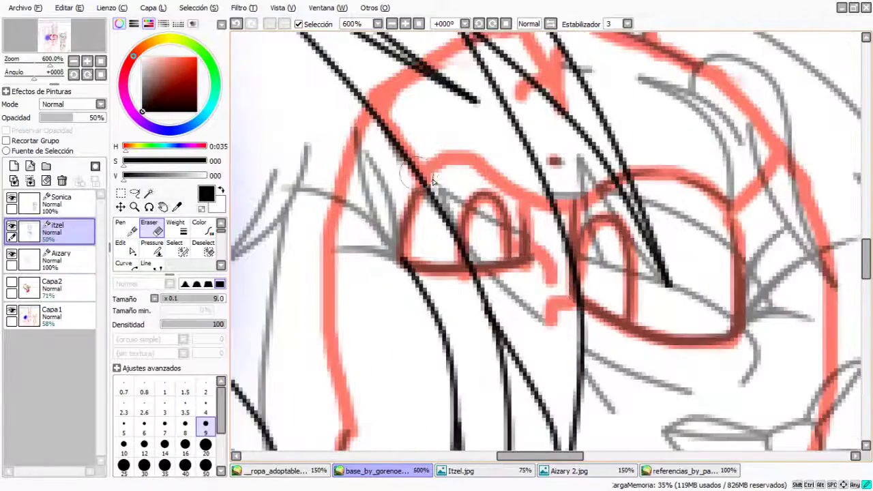
scroll(330, 133, down, 3)
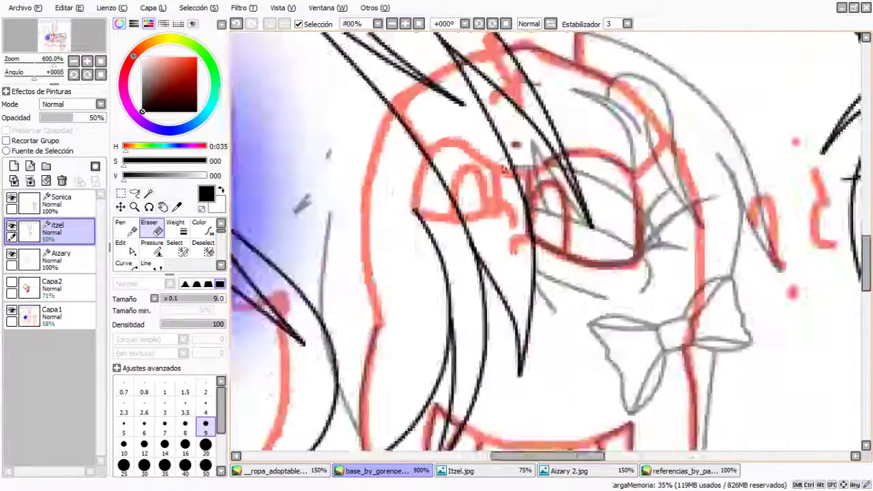
Erase Itzel's remaining hair, ear and upper body lines that cross Aizary's locks
scroll(417, 294, up, 2)
scroll(513, 272, down, 2)
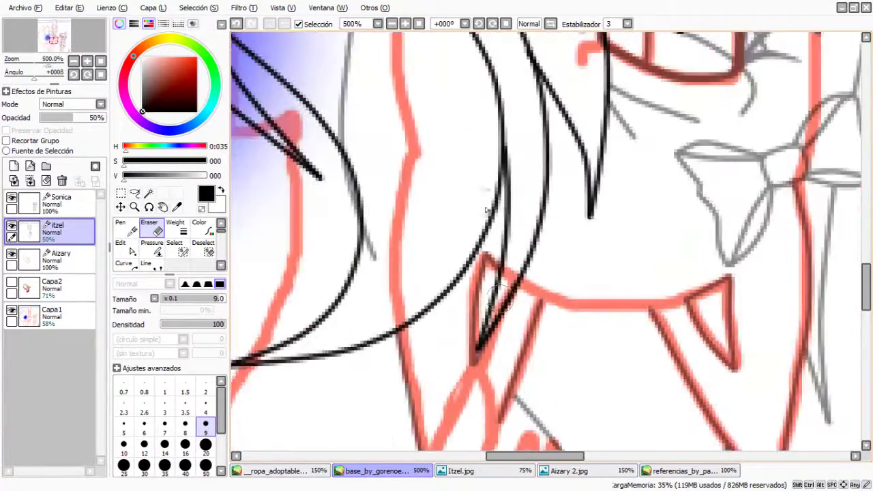
scroll(453, 166, up, 4)
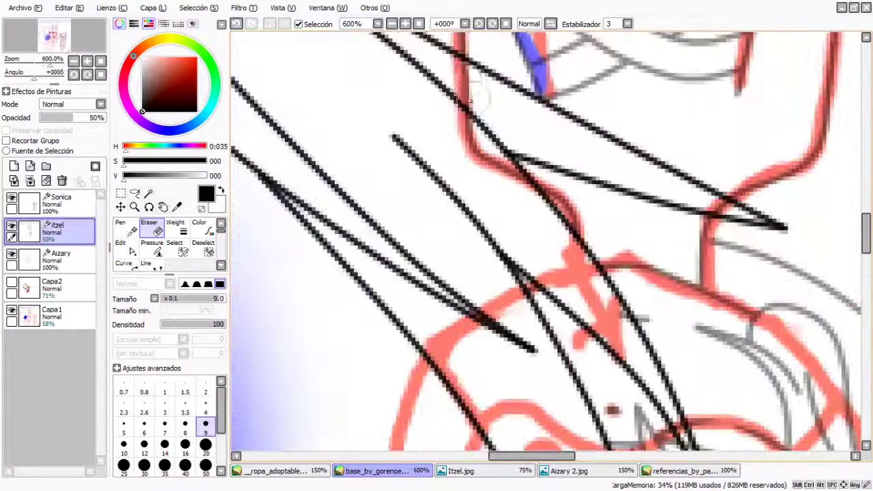
scroll(498, 182, down, 4)
Set the Itzel layer's opacity to 70% and clean up leftover lines along Aizary's strands with a size 2 eraser
mouse_move(72, 118)
mouse_down()
mouse_move(106, 117)
mouse_move(86, 118)
mouse_up()
scroll(499, 196, up, 2)
scroll(499, 196, up, 2)
click(206, 386)
scroll(455, 220, up, 2)
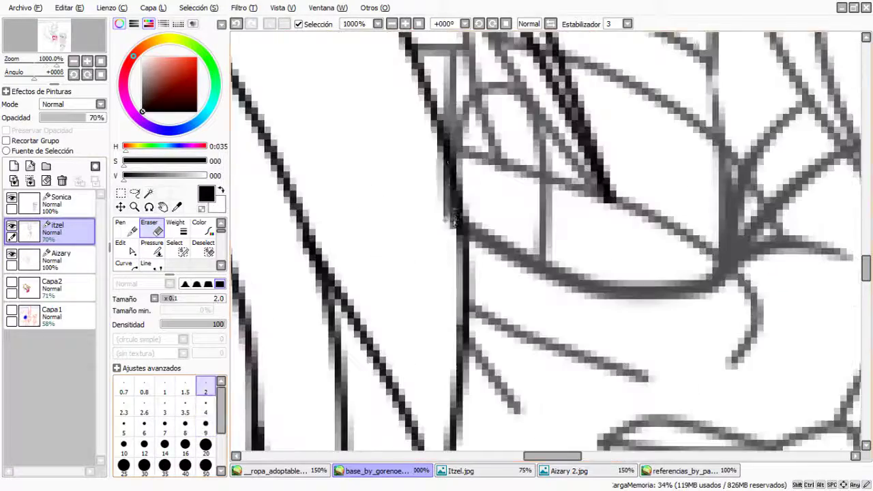
scroll(437, 159, down, 3)
scroll(437, 159, up, 3)
scroll(519, 245, down, 6)
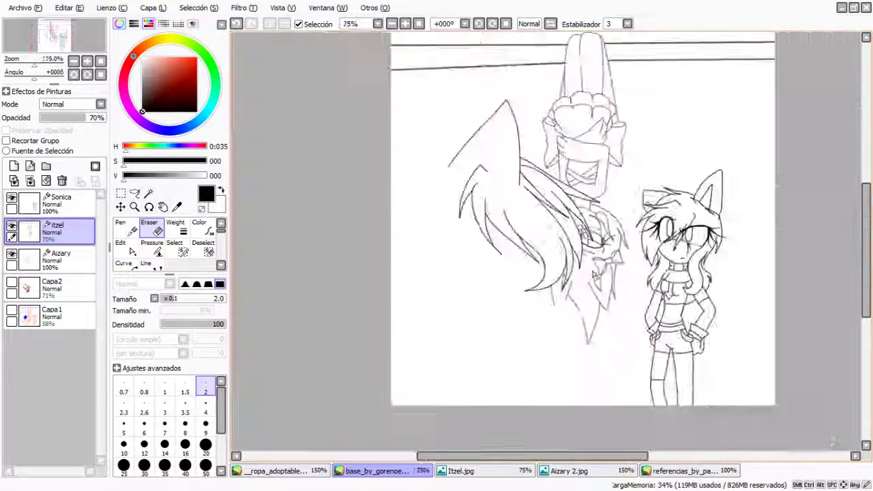
Delete the pasted hair layer Capa2 and show the red sketch layer again, with the Aizary layer active
scroll(574, 301, up, 1)
scroll(574, 301, up, 1)
click(12, 282)
click(51, 286)
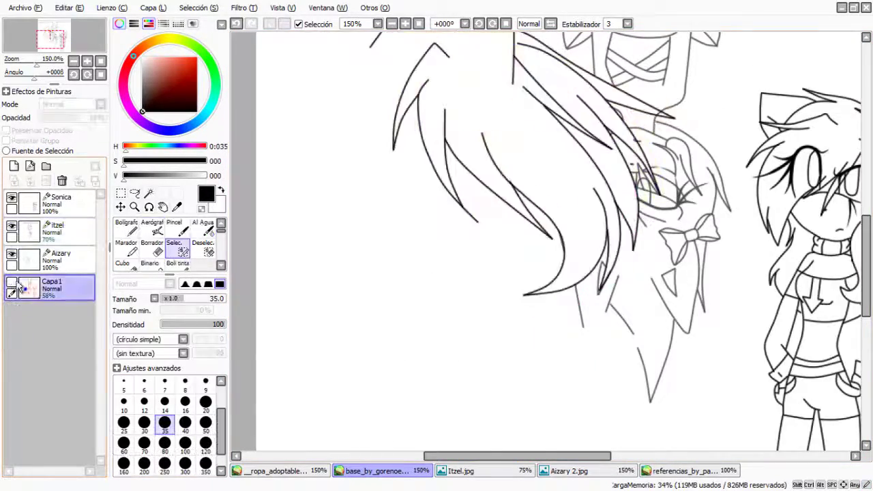
click(65, 259)
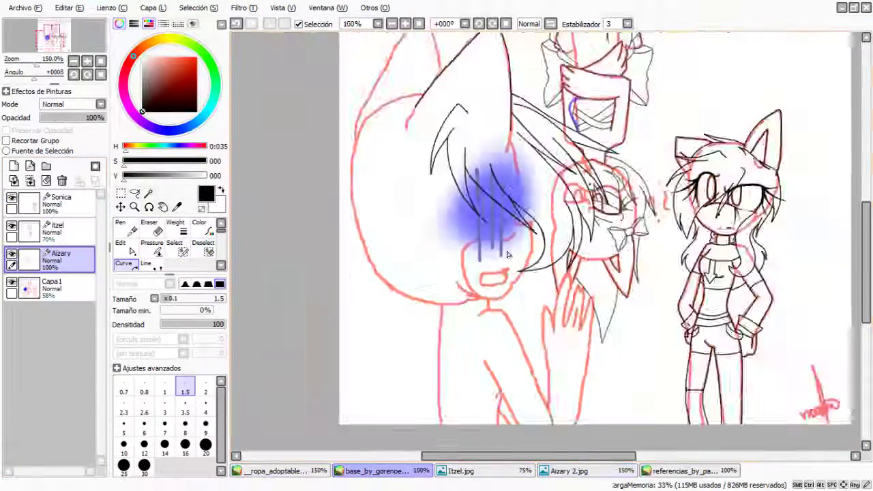
scroll(507, 254, up, 3)
scroll(507, 255, down, 2)
scroll(507, 254, up, 3)
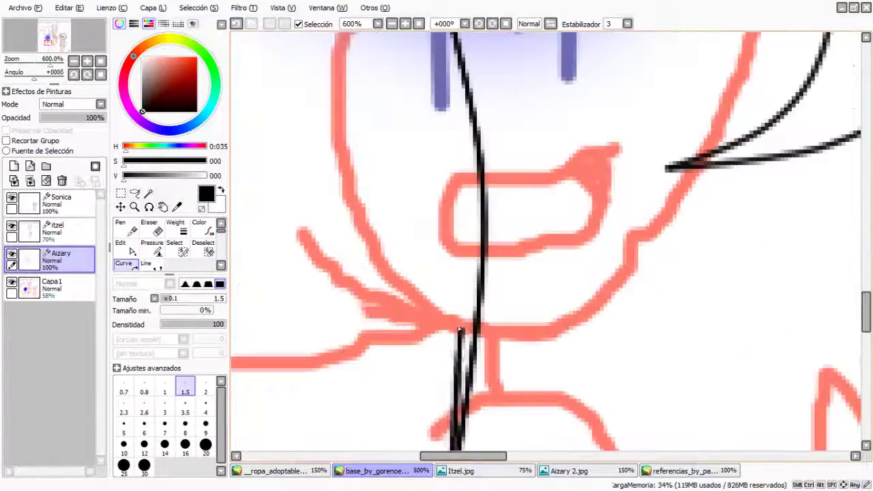
scroll(643, 259, down, 2)
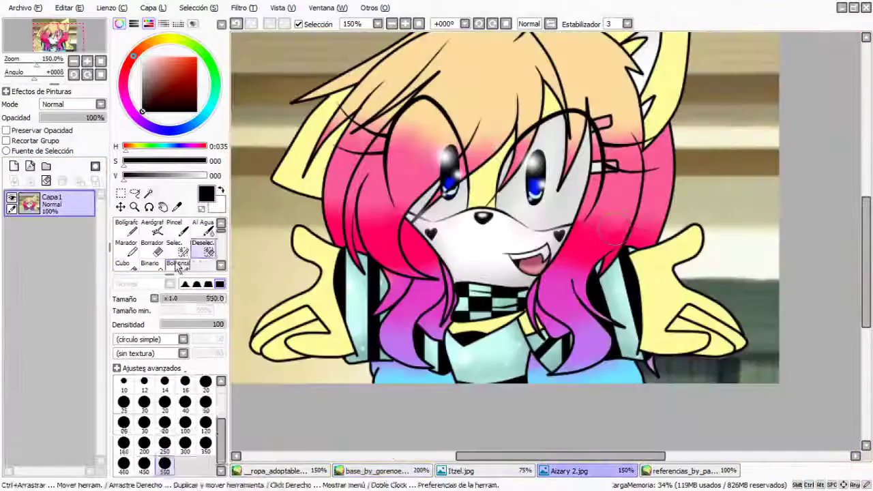
Copy the pink side lock from Aizary 2.jpg into the base drawing at 66% opacity and move it beside the face
mouse_move(604, 119)
mouse_down()
mouse_move(546, 307)
mouse_move(638, 228)
mouse_up()
click(375, 471)
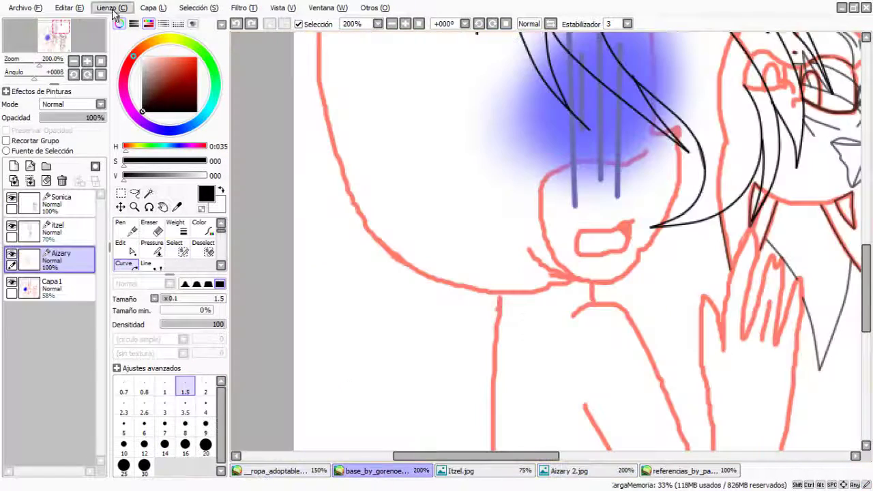
click(13, 166)
drag(67, 291, 68, 294)
key(ctrl+t)
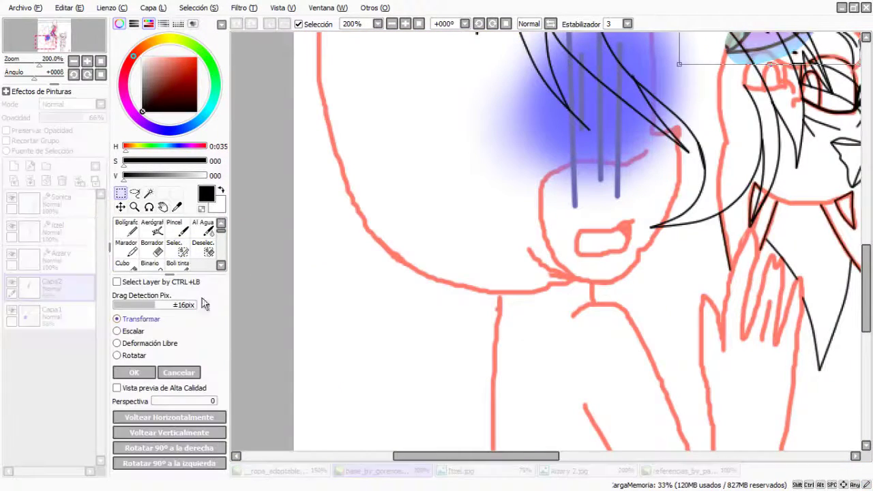
scroll(658, 77, down, 1)
drag(659, 77, 488, 300)
key(Return)
Trace the pasted lock's face-side edge and the wavy curls at its lower end on the Aizary layer
scroll(484, 326, up, 4)
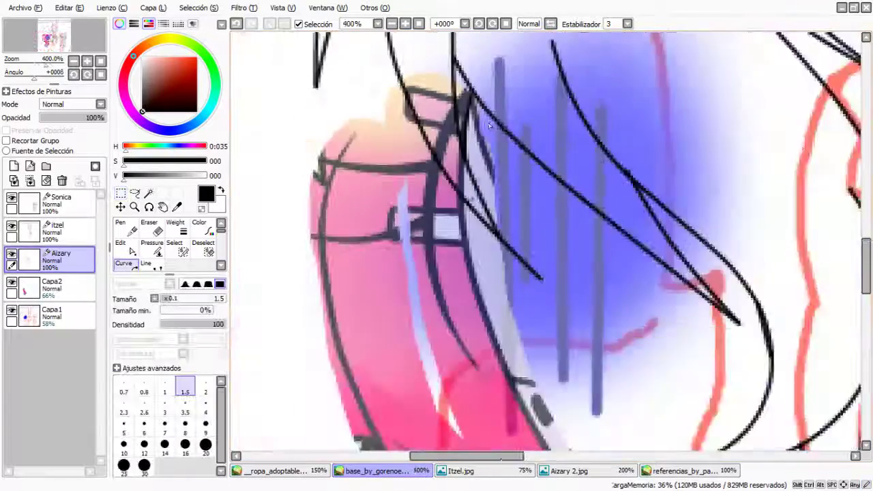
scroll(485, 325, up, 2)
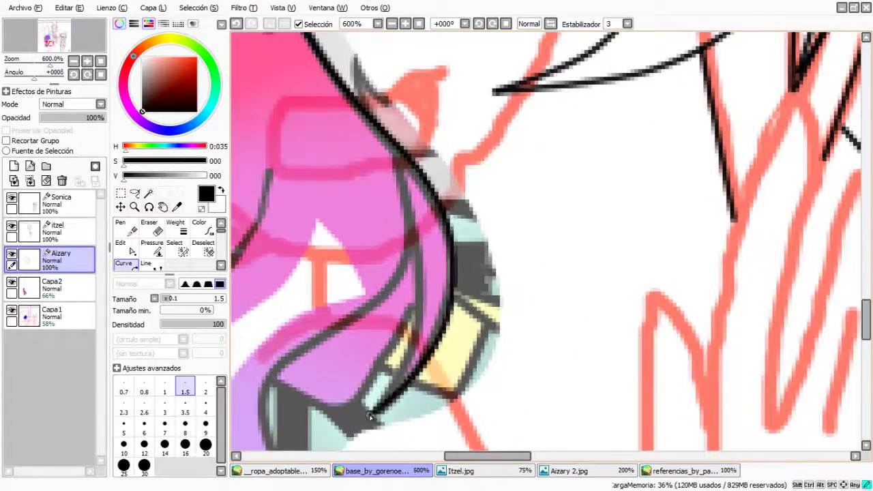
scroll(393, 292, down, 1)
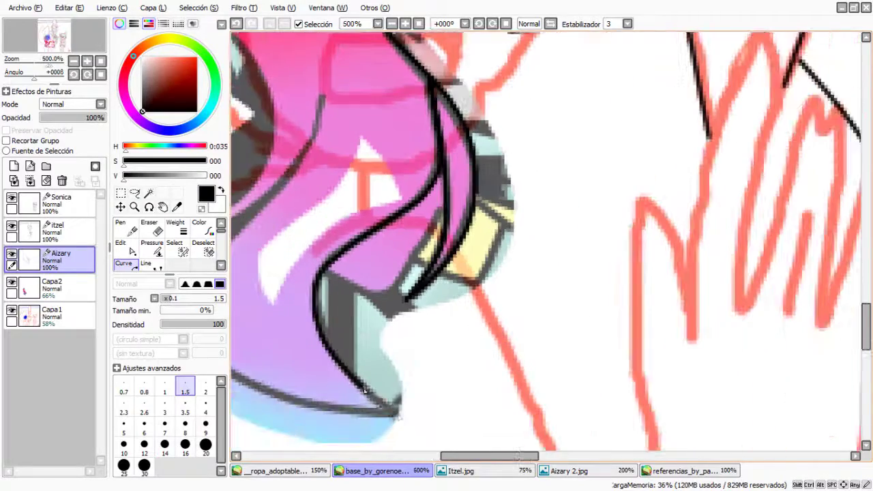
scroll(361, 209, down, 3)
scroll(361, 109, up, 1)
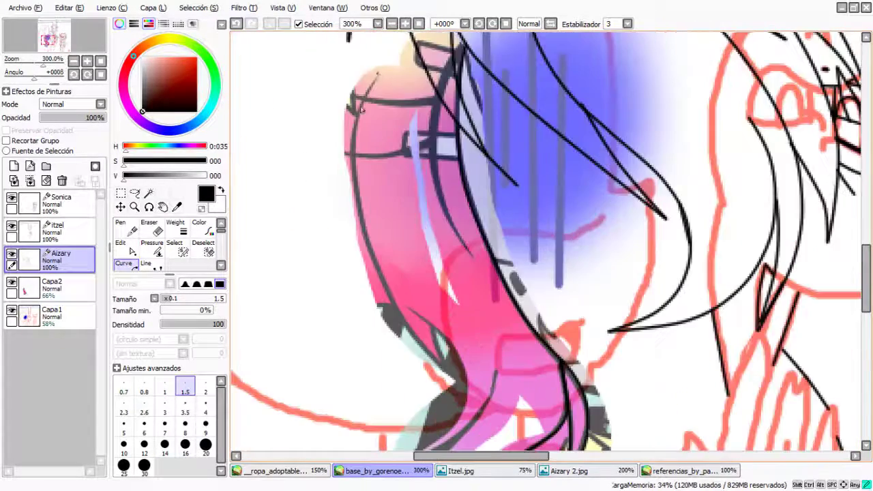
Trace the pasted lock's outer edge with its small side strand, and outline the hair clip
scroll(443, 343, up, 2)
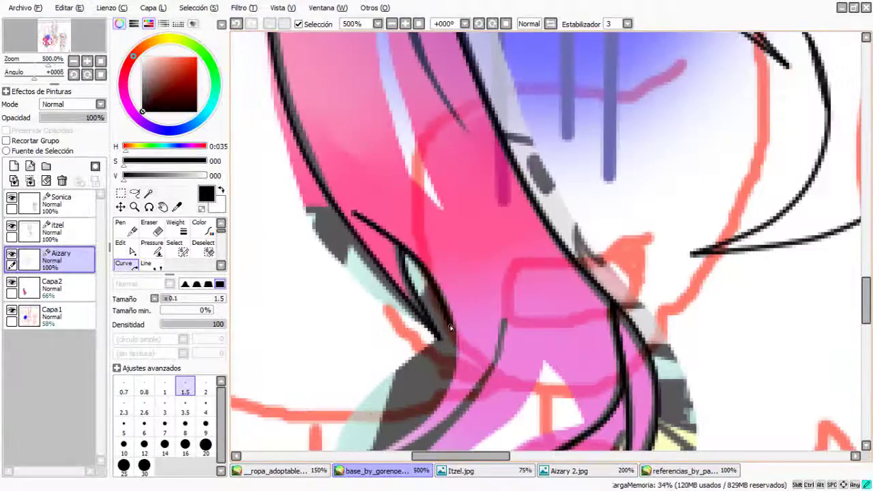
scroll(450, 329, up, 1)
scroll(476, 303, up, 2)
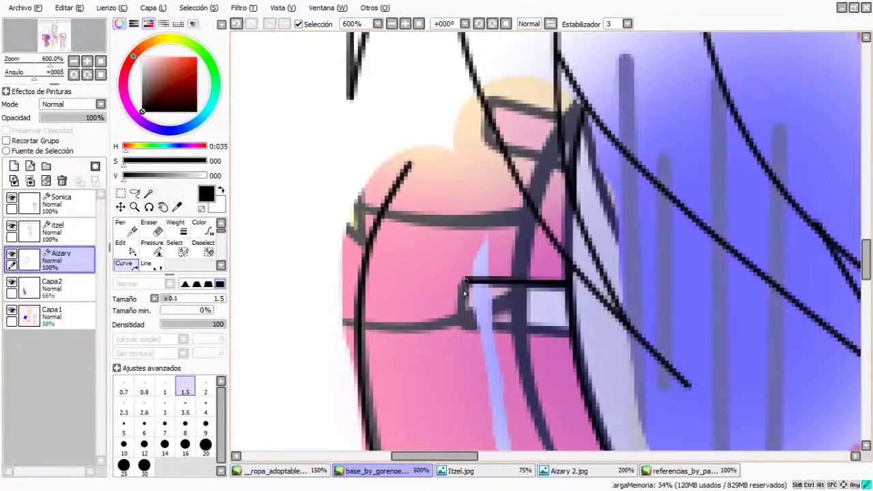
click(465, 326)
key(Return)
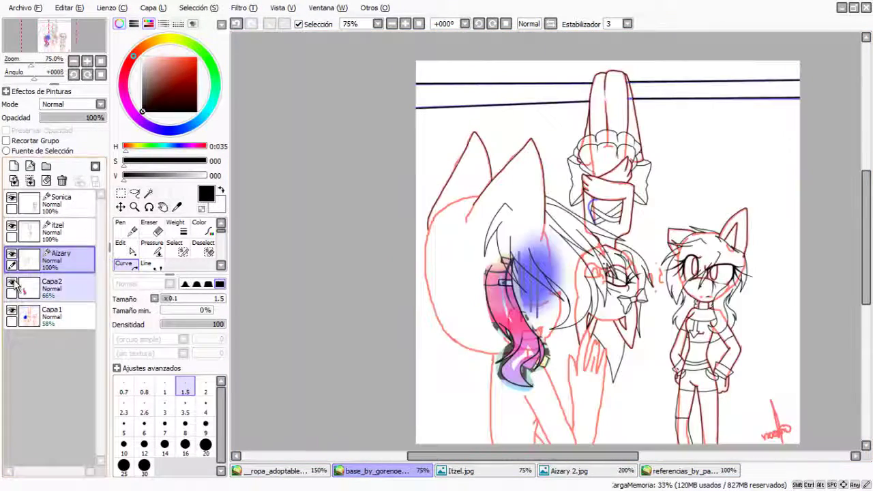
Delete the pasted lock layer and trace the muzzle's upper line and the nose from the red sketch
click(52, 287)
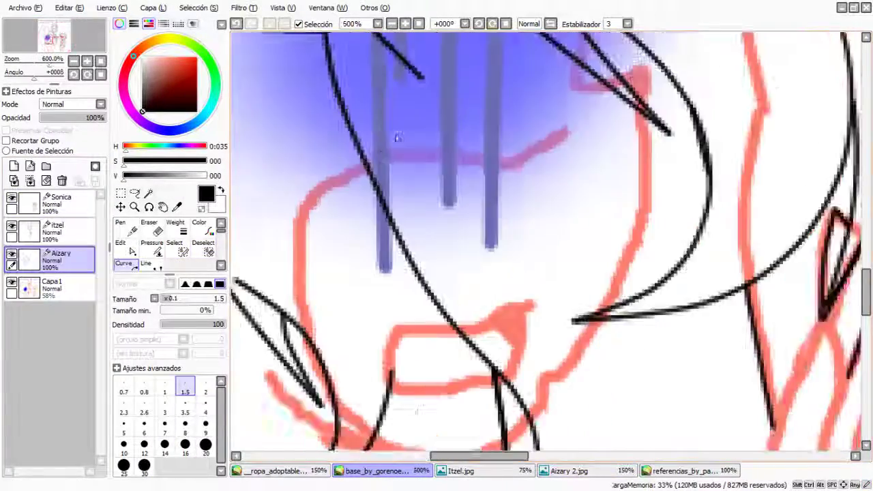
scroll(398, 137, up, 1)
drag(371, 161, 486, 156)
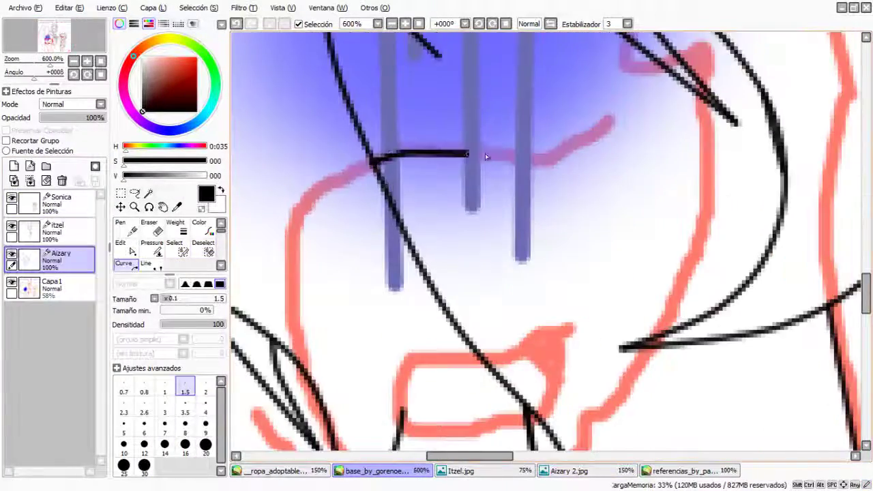
scroll(555, 124, up, 1)
mouse_move(635, 142)
mouse_down()
mouse_move(631, 169)
mouse_move(693, 165)
mouse_up()
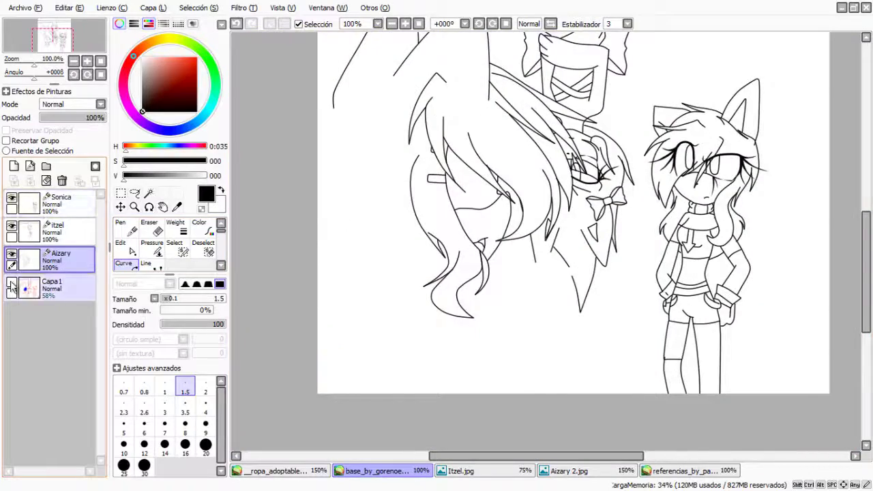
Show the red sketch layer and draw the curved outline at the back of Aizary's hair down to a pointed tip
click(11, 287)
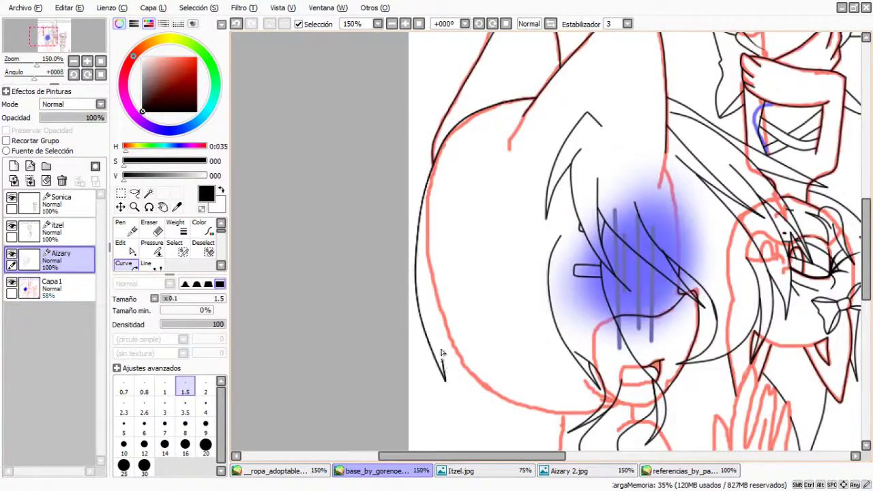
Open the lineart reference image from the Aizary folder under Sonica Vampire
click(273, 471)
click(24, 8)
click(39, 34)
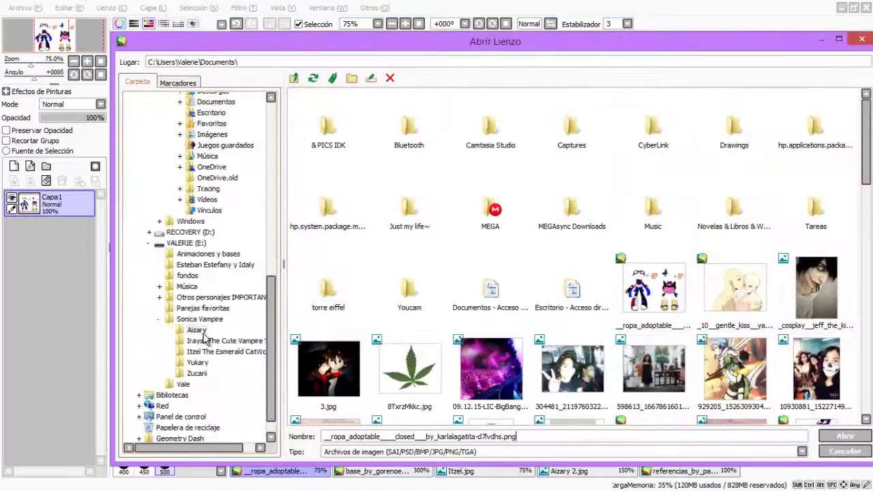
click(196, 331)
double_click(328, 198)
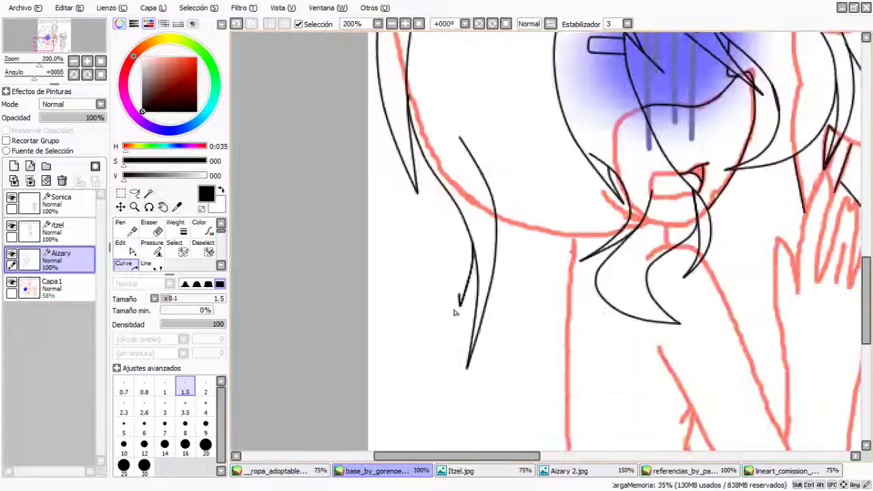
Draw the long wavy strands with pointed tips at the lower back of Aizary's hair and a narrow strand beside the raised hand
mouse_move(455, 311)
mouse_down()
mouse_move(457, 346)
mouse_move(493, 405)
mouse_up()
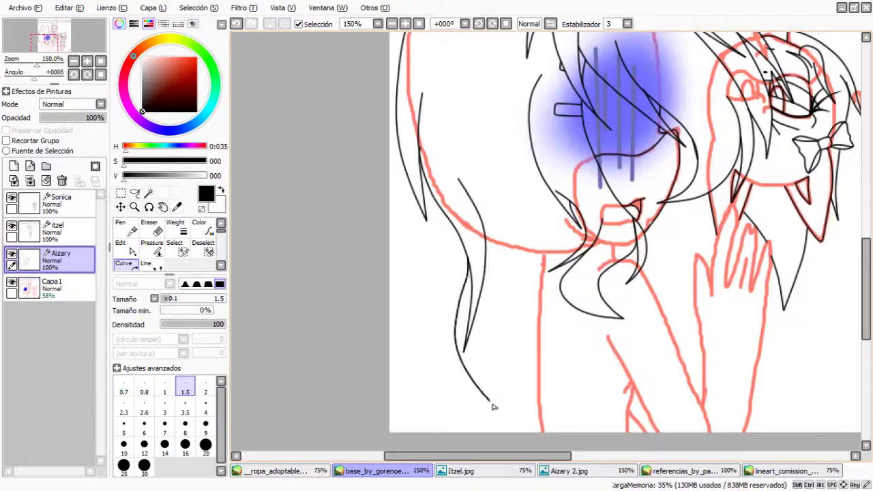
scroll(534, 230, up, 1)
drag(485, 210, 480, 317)
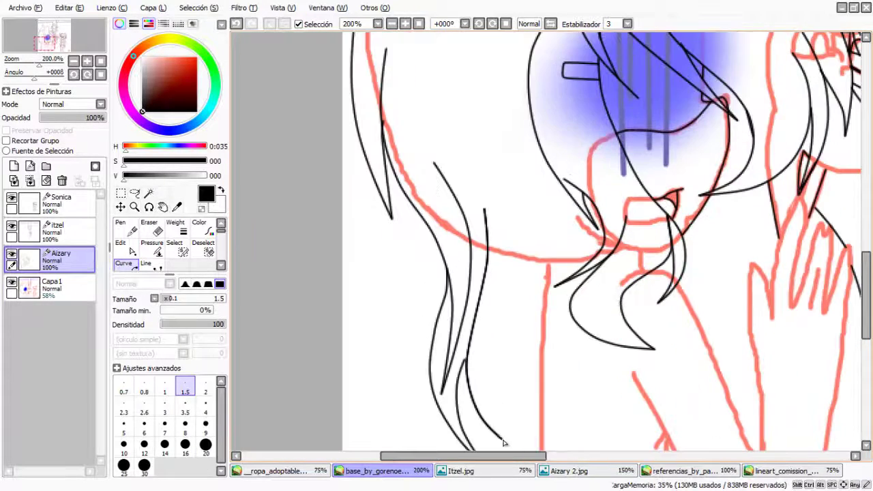
scroll(504, 443, down, 3)
drag(246, 321, 478, 389)
scroll(478, 384, down, 2)
scroll(584, 134, up, 2)
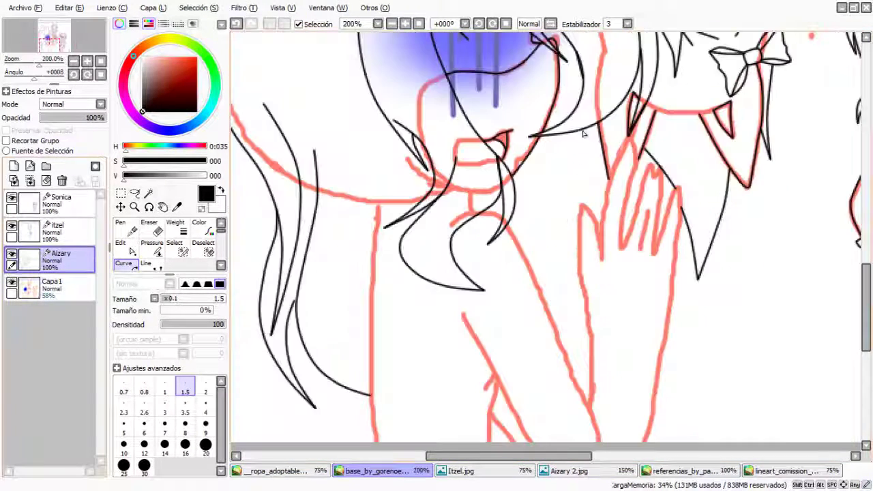
scroll(573, 329, up, 2)
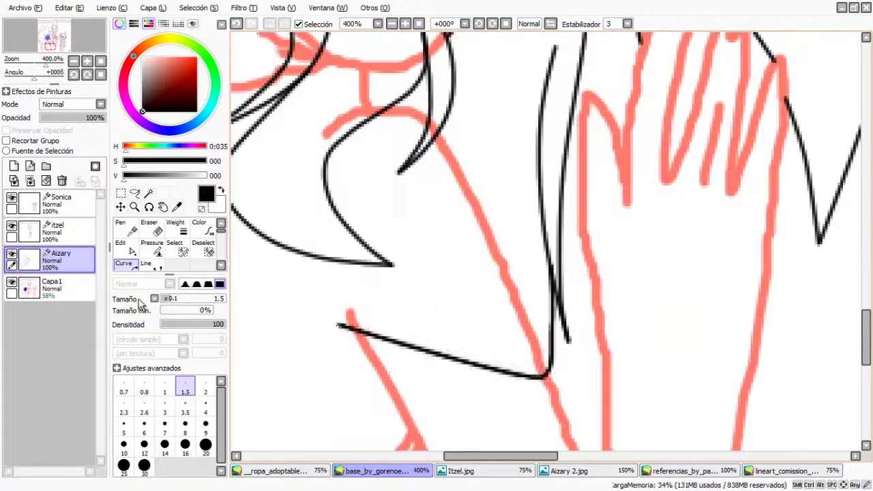
scroll(533, 225, down, 1)
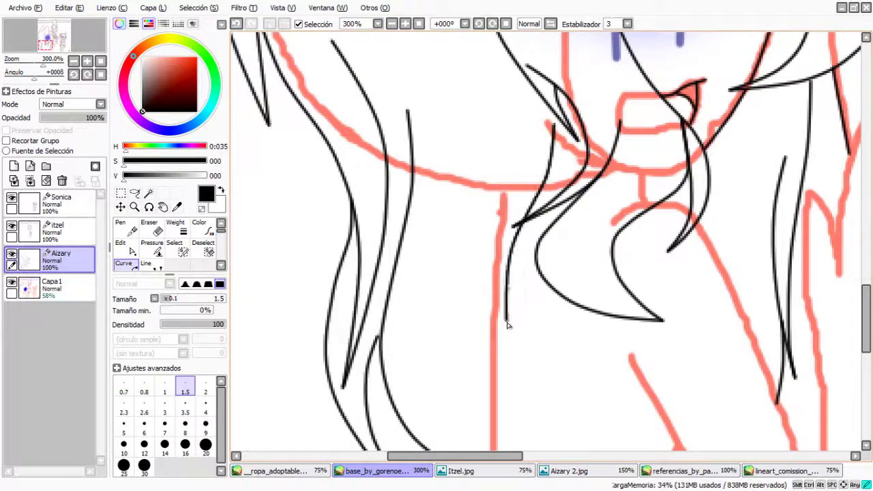
Try to draw a wavy pointed lock freehand below Aizary's chin, checking it with the red sketch layer hidden
scroll(508, 325, down, 2)
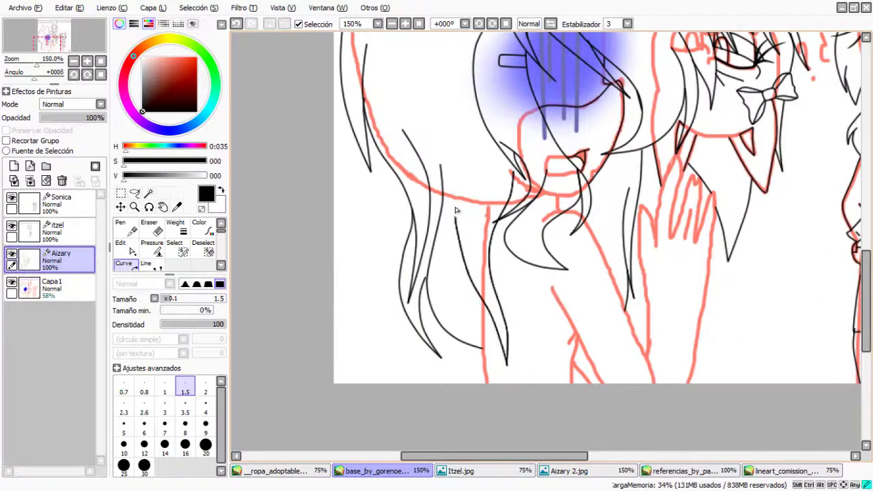
scroll(456, 210, down, 2)
click(11, 283)
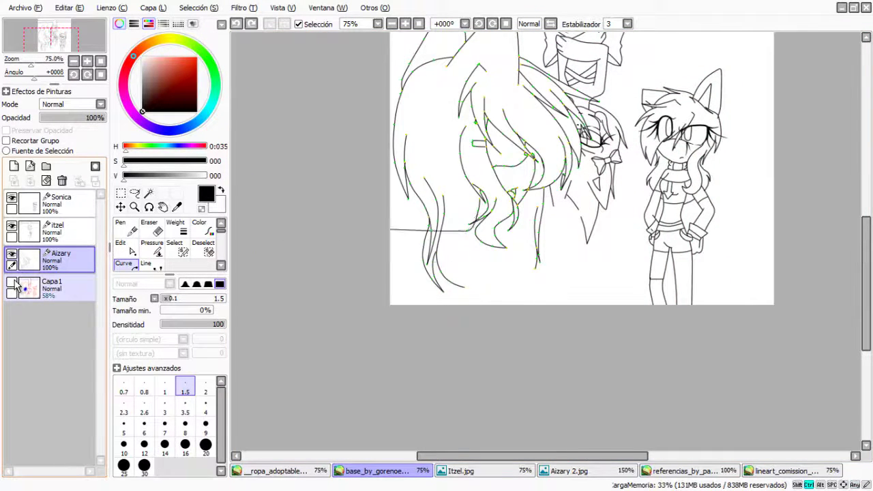
click(11, 282)
scroll(521, 176, up, 6)
double_click(454, 134)
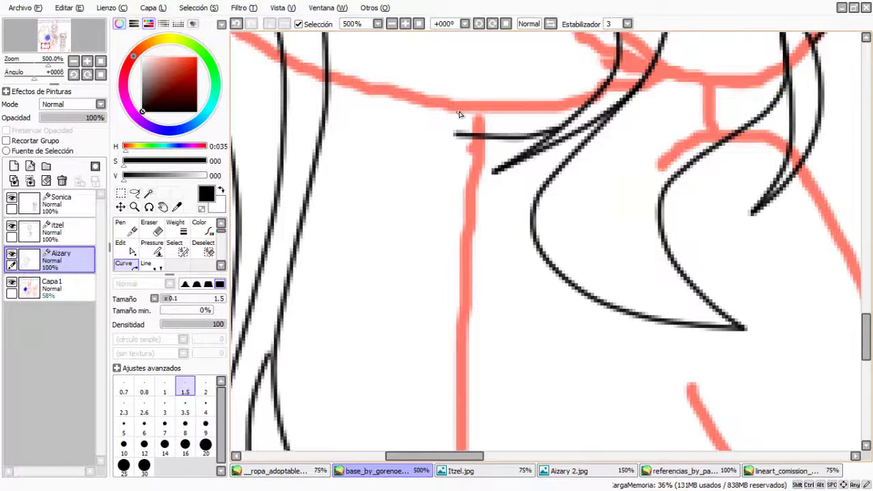
scroll(452, 126, down, 2)
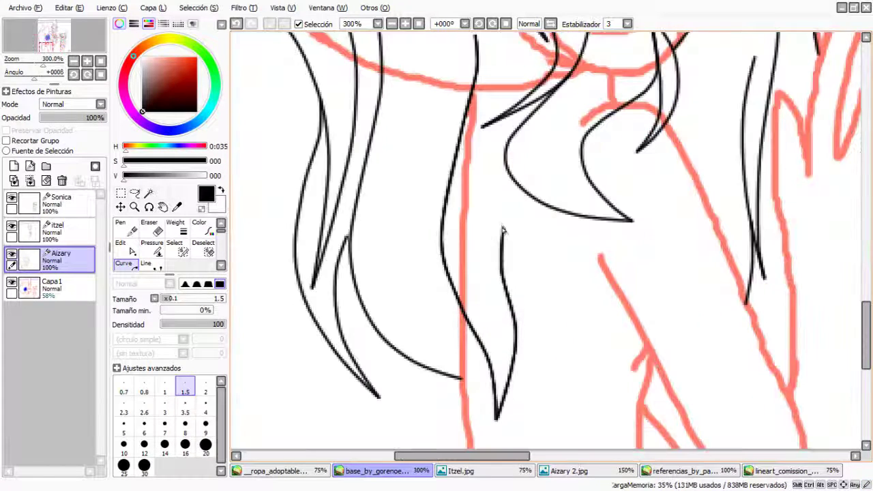
click(11, 282)
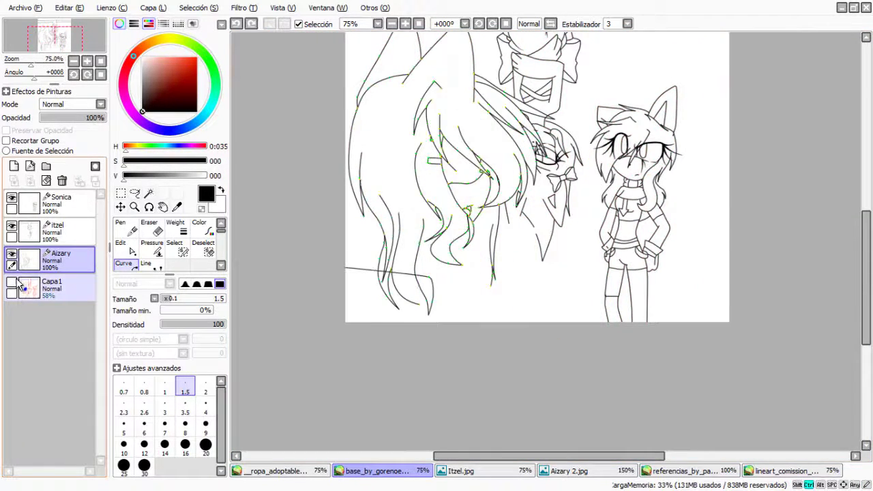
scroll(529, 295, up, 4)
scroll(259, 259, down, 3)
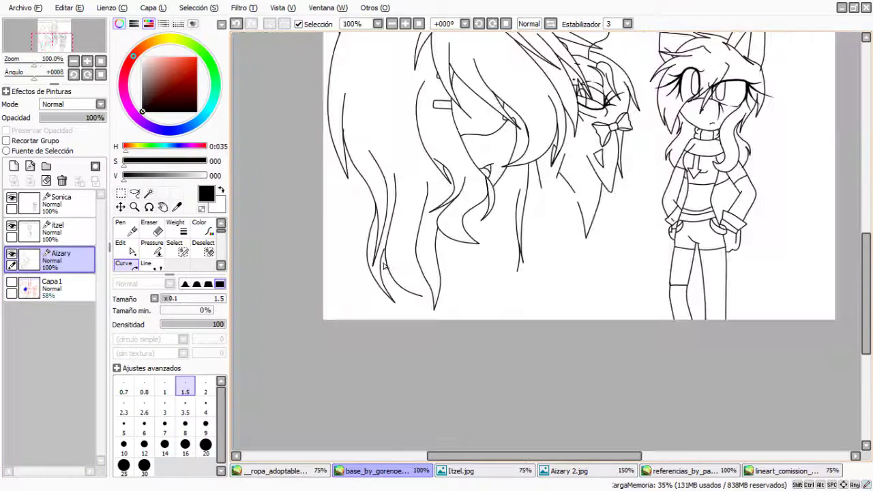
click(12, 282)
Paste the copied reference lock below Aizary's chin as a 65% opacity layer and return to the Aizary layer
key(ctrl+v)
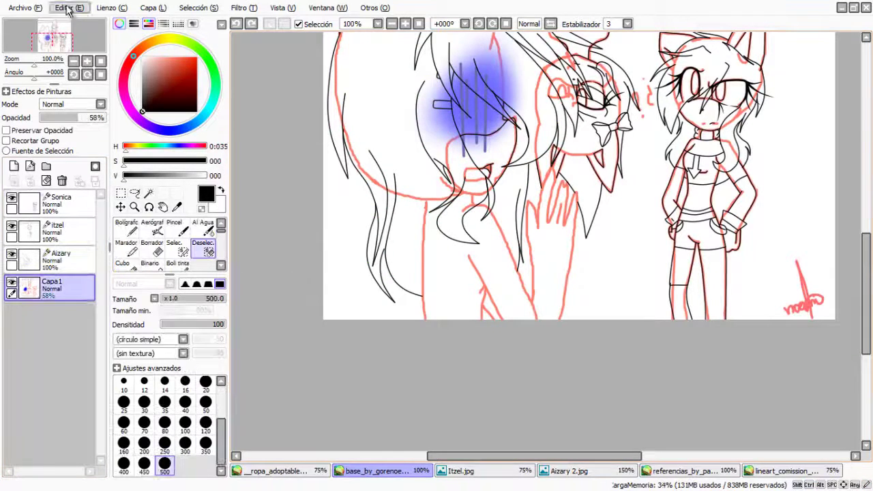
key(ctrl+t)
drag(546, 137, 437, 294)
key(Return)
click(62, 258)
Trace the pasted lock's wavy edges, side strands and curled tip on the Aizary layer, and delete the pasted lock layer
scroll(418, 244, up, 3)
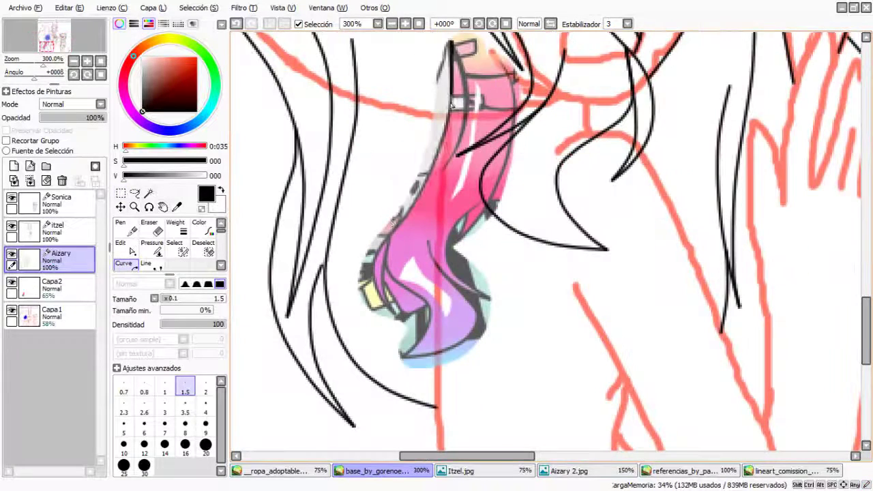
scroll(386, 283, up, 1)
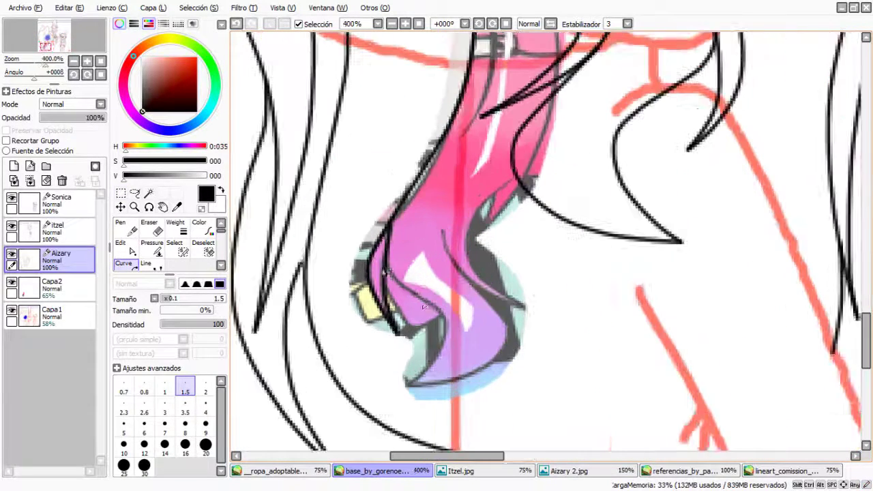
drag(382, 265, 438, 311)
mouse_move(472, 286)
mouse_down()
mouse_move(498, 307)
mouse_move(533, 312)
mouse_up()
scroll(455, 306, up, 1)
drag(532, 146, 502, 176)
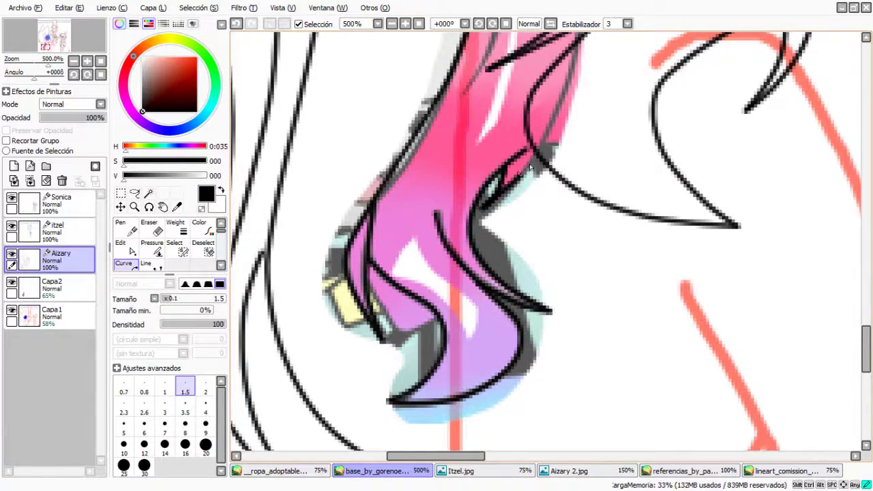
click(51, 286)
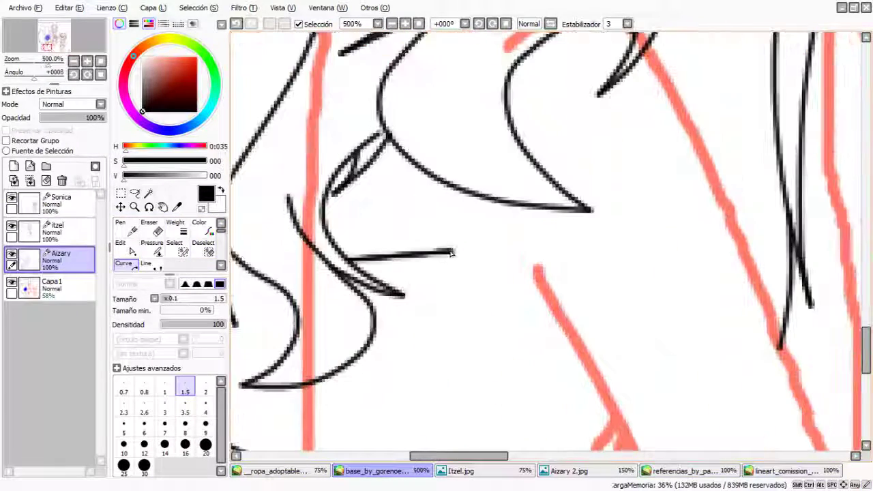
Draw the curved upper edge of the clothing from the traced lock across to the arm, with the bulging sleeve folds
double_click(729, 141)
click(683, 107)
click(734, 133)
double_click(751, 246)
click(743, 181)
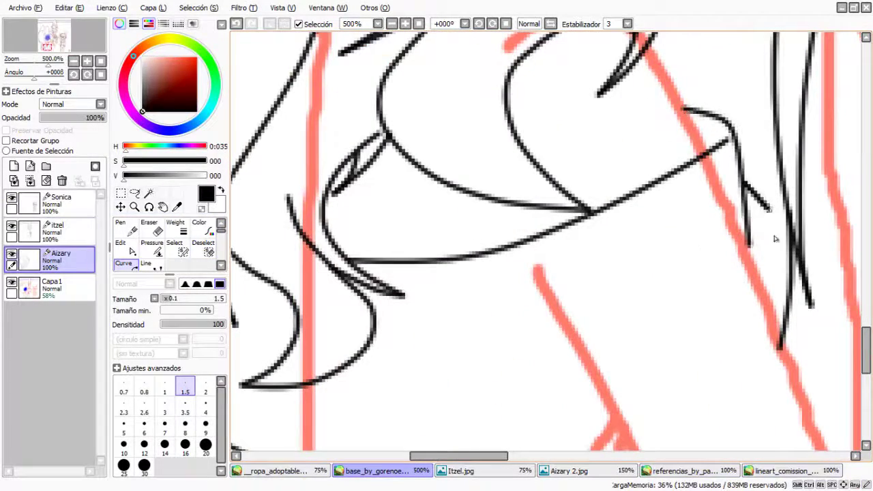
Trace both edges of Aizary's lowered arm from the red sketch down to the canvas edge
scroll(775, 238, down, 5)
scroll(523, 348, down, 2)
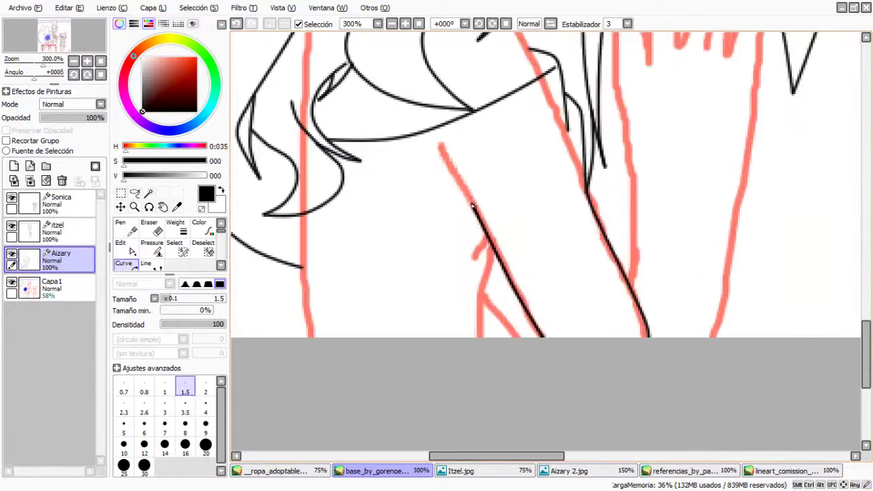
scroll(472, 205, down, 3)
scroll(473, 205, up, 4)
scroll(445, 251, left, 2)
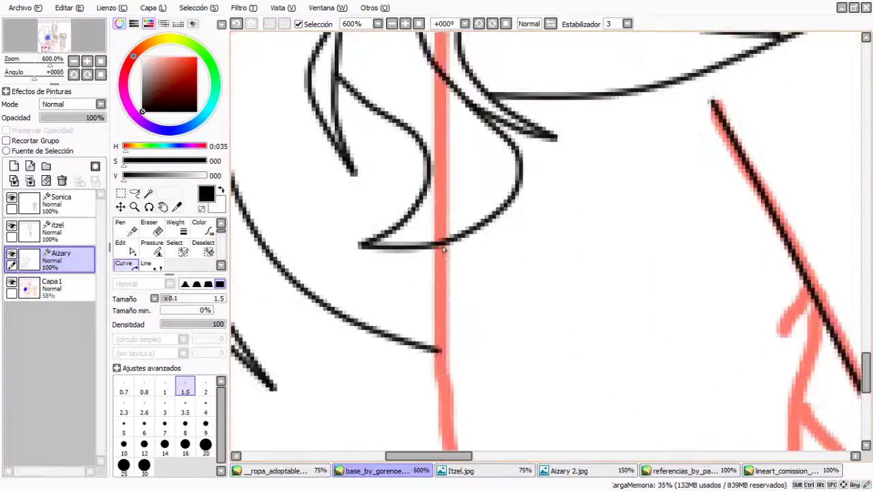
scroll(458, 406, down, 5)
scroll(458, 405, right, 3)
key(minus)
key(minus)
key(minus)
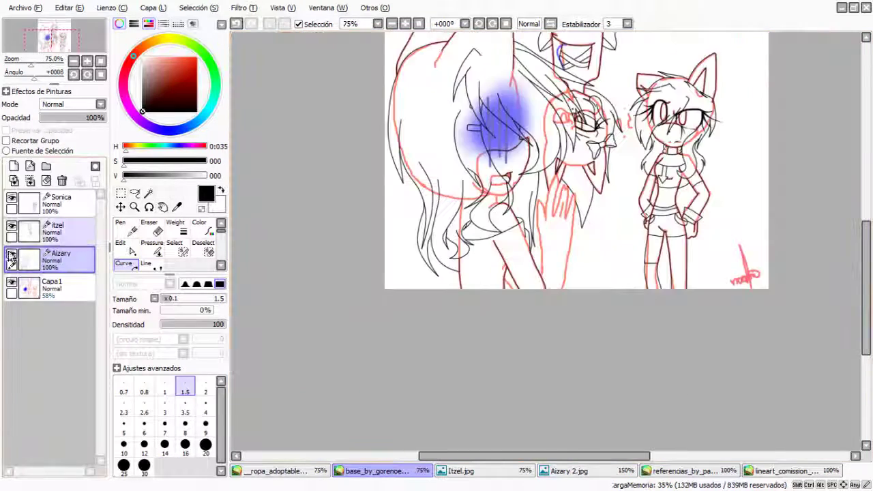
Draw curved bands across the lowered arm's sleeve and trace the body lines beside its inner edge
scroll(365, 375, up, 6)
double_click(561, 275)
scroll(546, 239, down, 5)
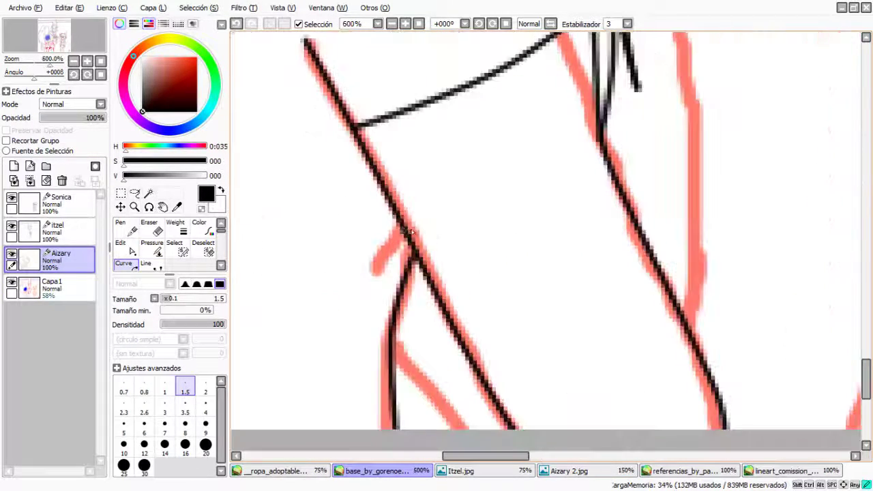
click(244, 191)
double_click(594, 137)
scroll(546, 205, down, 3)
click(400, 289)
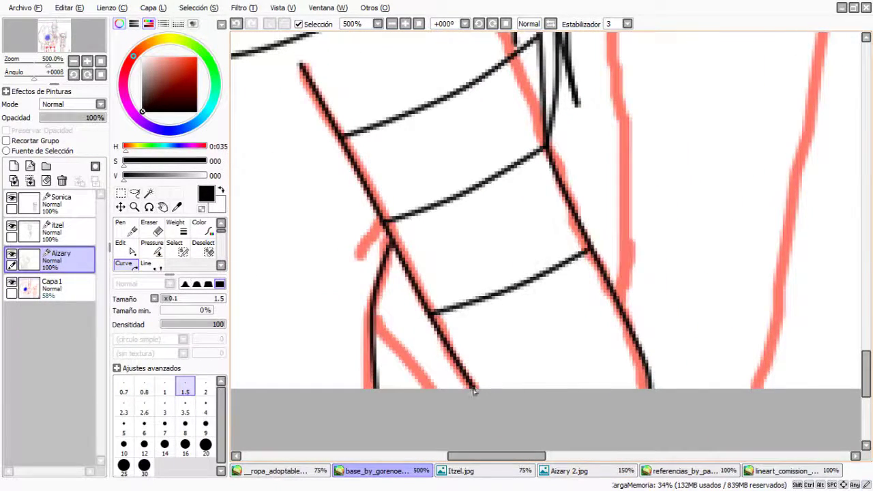
click(475, 393)
double_click(621, 331)
Outline the raised forearm's flared sleeve on both sides and draw the curved cuff edge and bands across it
scroll(461, 335, down, 1)
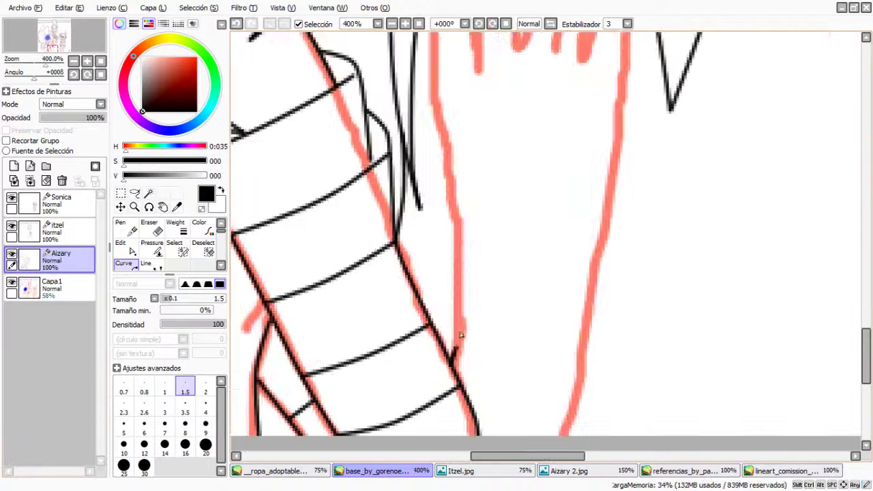
click(422, 157)
click(437, 119)
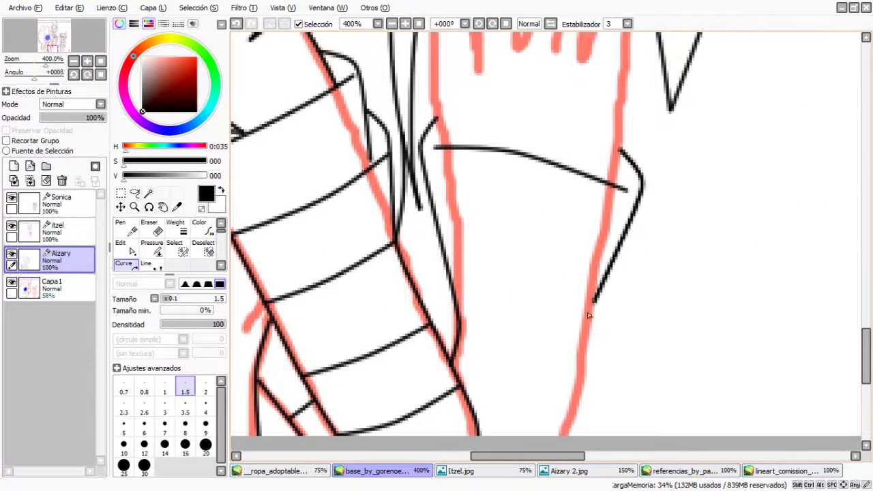
double_click(573, 409)
scroll(564, 275, up, 1)
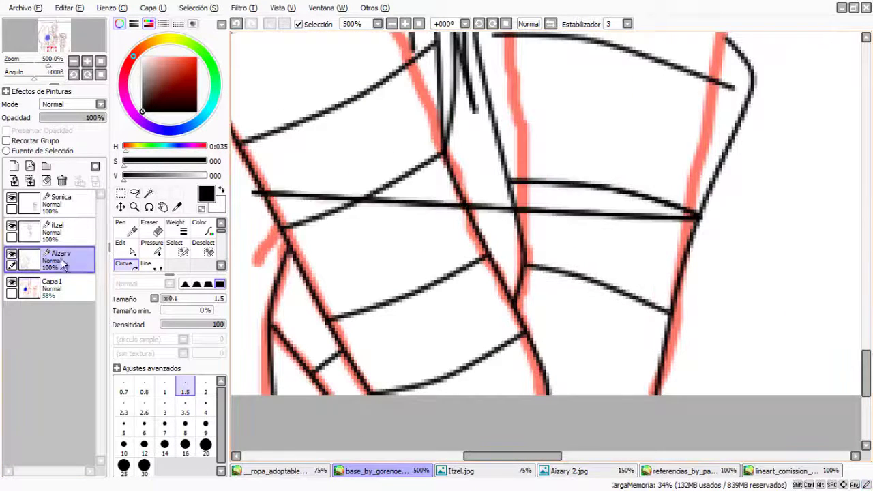
scroll(538, 299, down, 3)
scroll(539, 299, up, 3)
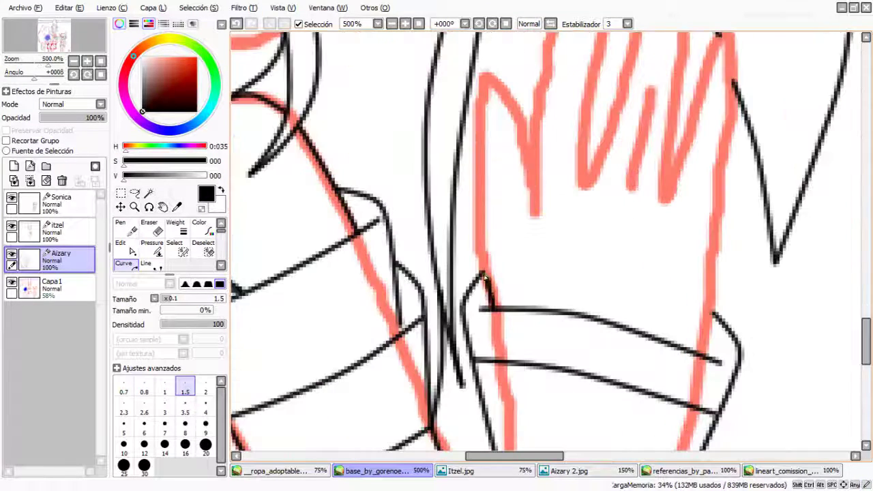
Trace the raised hand's thumb and fingers from the red sketch
drag(559, 102, 484, 243)
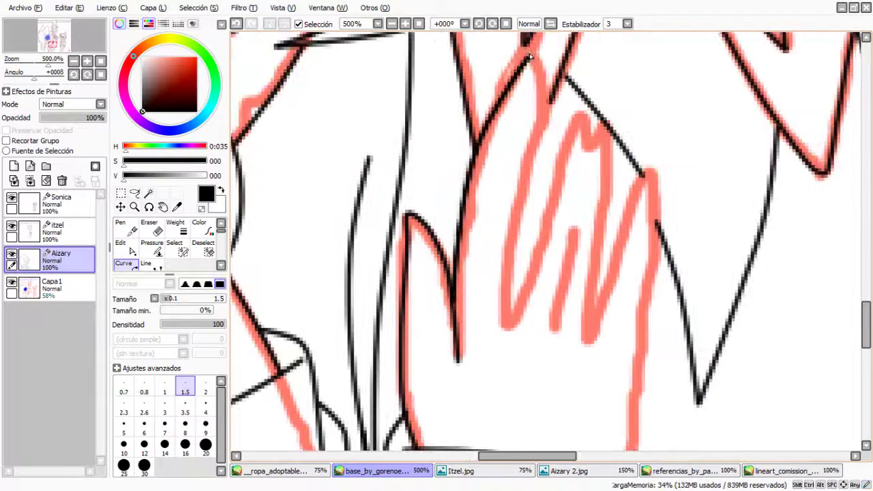
click(510, 330)
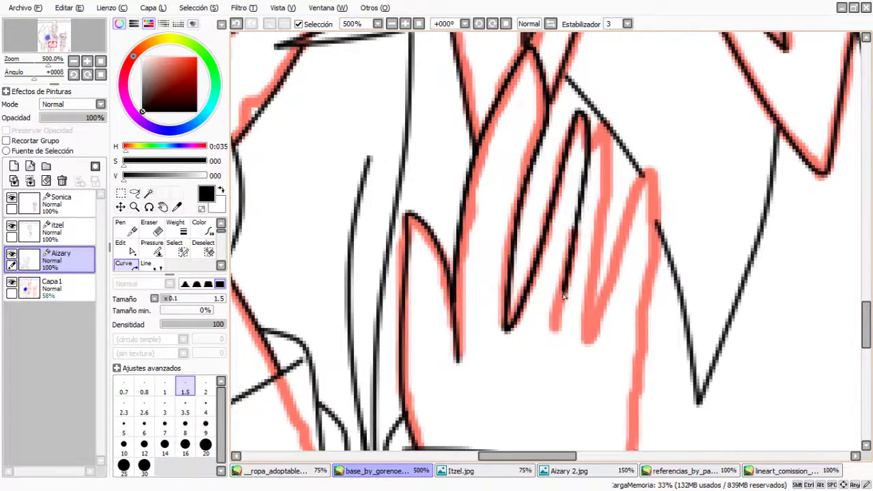
click(556, 334)
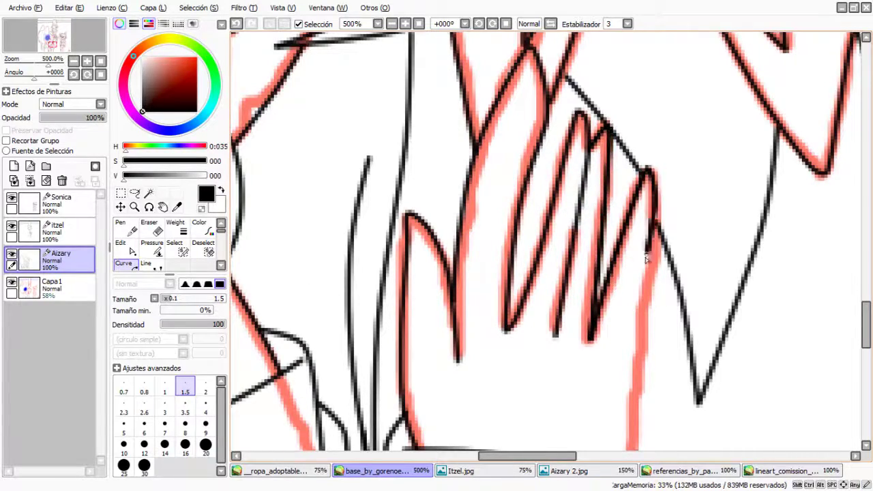